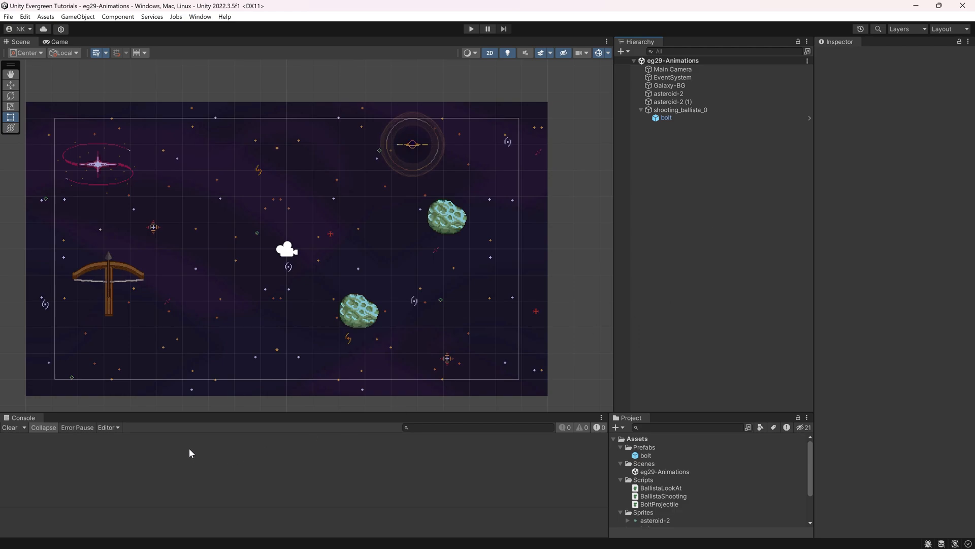
Step: Open the Animation window and dock it beside the Console
{"action": "left_click", "coordinate": [202, 17]}
{"action": "mouse_move", "coordinate": [231, 189]}
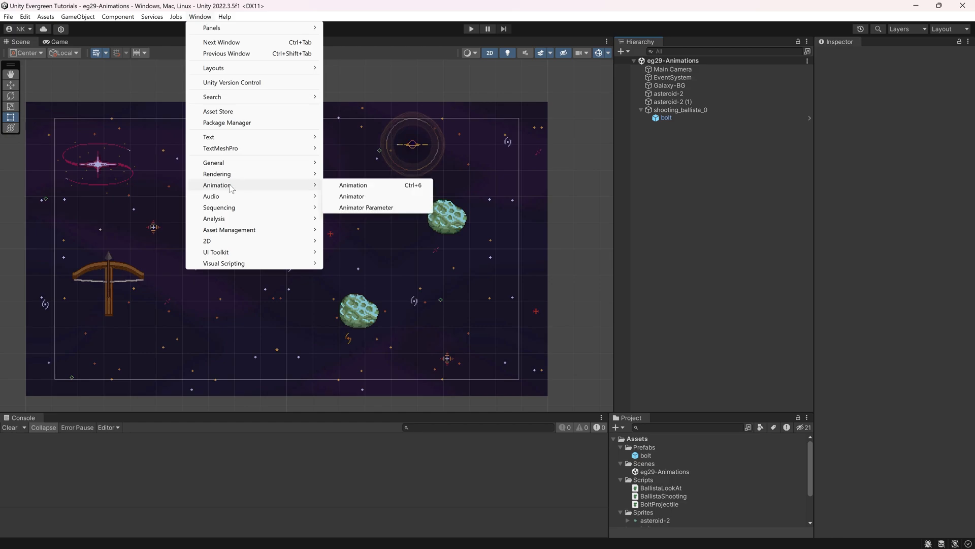
{"action": "left_click", "coordinate": [355, 186]}
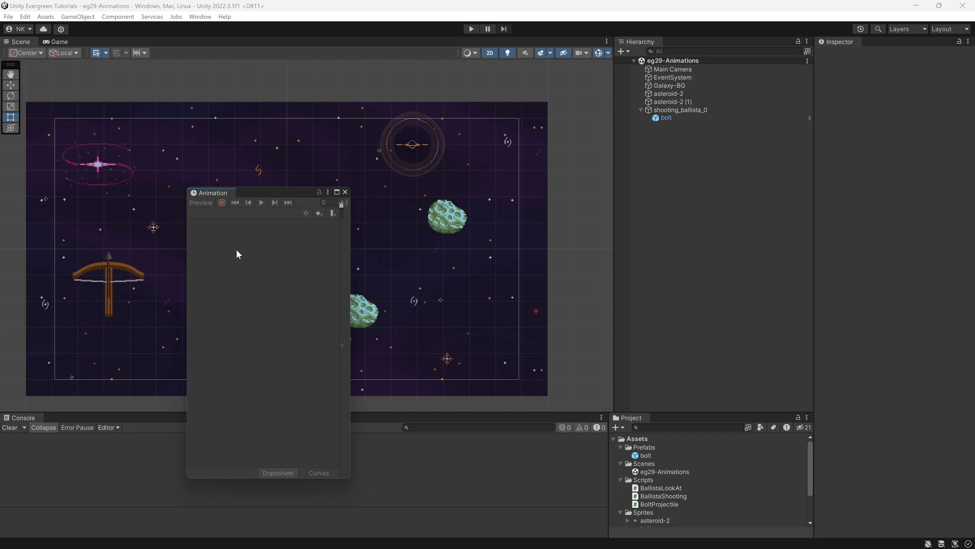
{"action": "left_click_drag", "start_coordinate": [211, 194], "coordinate": [121, 376]}
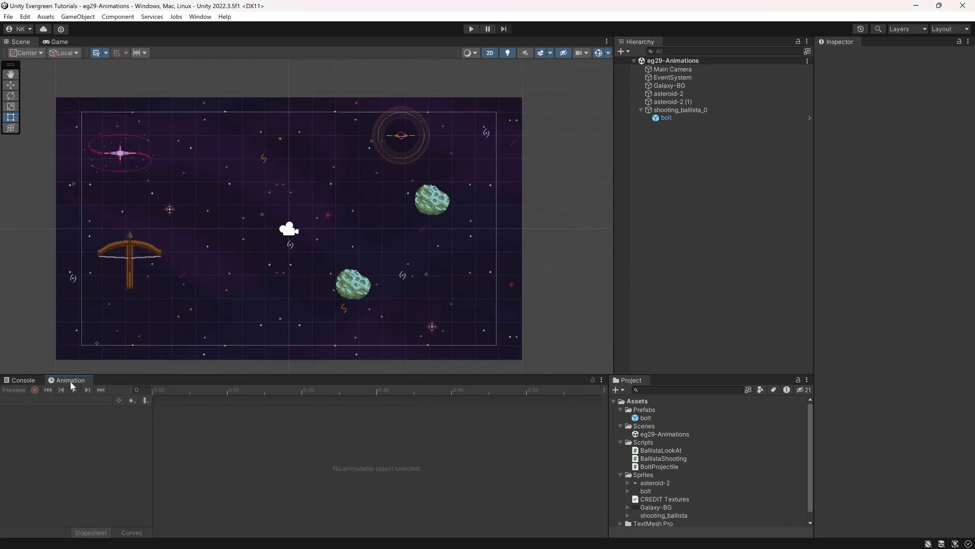
Step: Open the Animator window and dock it beside the Animation window
{"action": "left_click", "coordinate": [200, 17]}
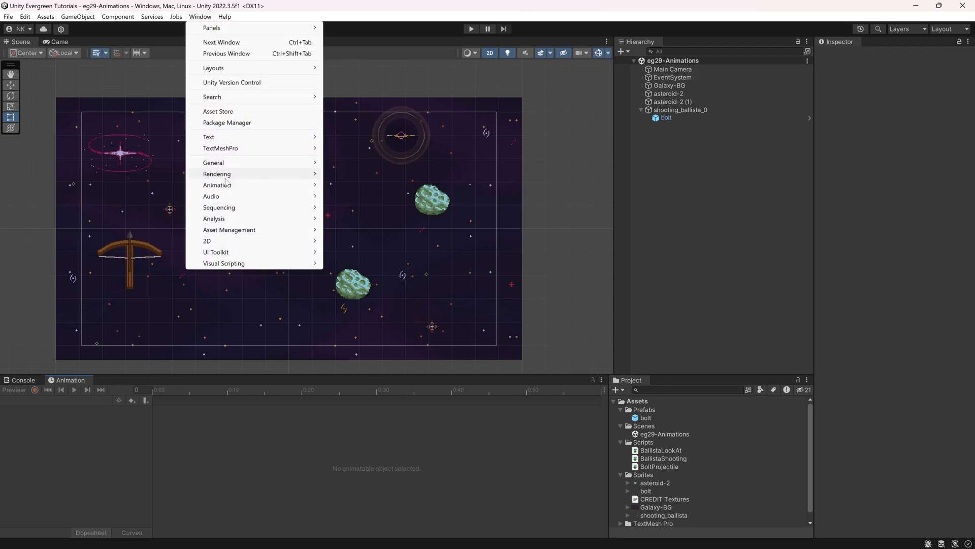
{"action": "mouse_move", "coordinate": [322, 186]}
{"action": "left_click", "coordinate": [362, 198]}
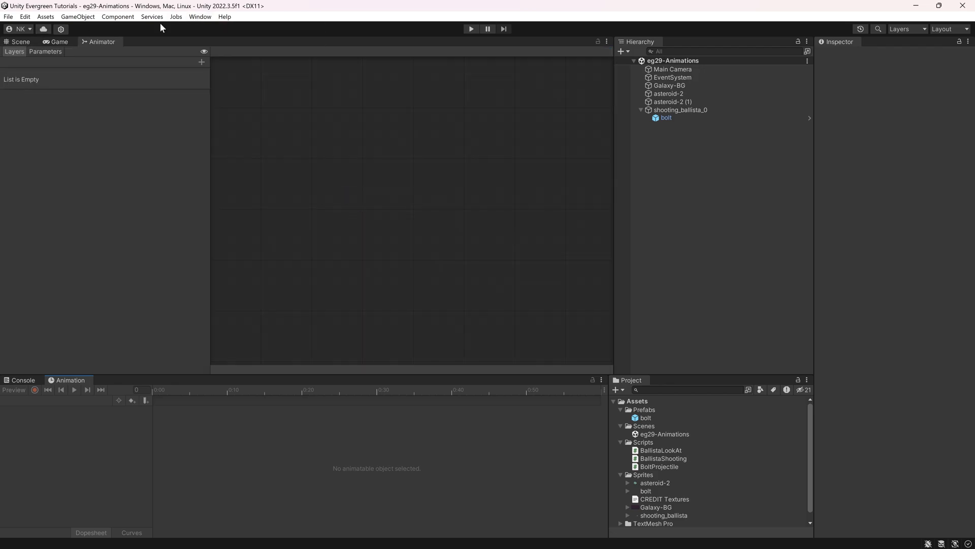
{"action": "left_click_drag", "start_coordinate": [93, 41], "coordinate": [107, 384]}
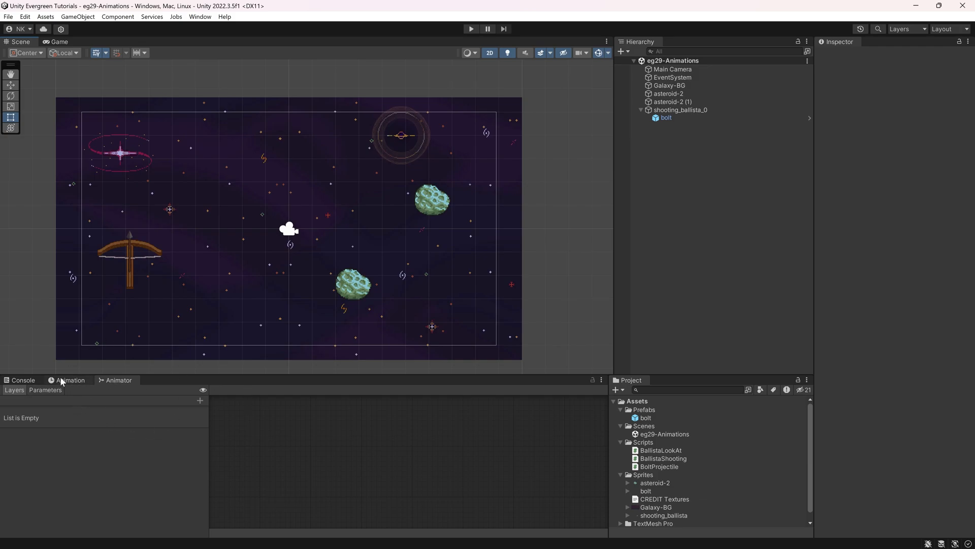
{"action": "left_click", "coordinate": [69, 381]}
{"action": "left_click", "coordinate": [116, 380]}
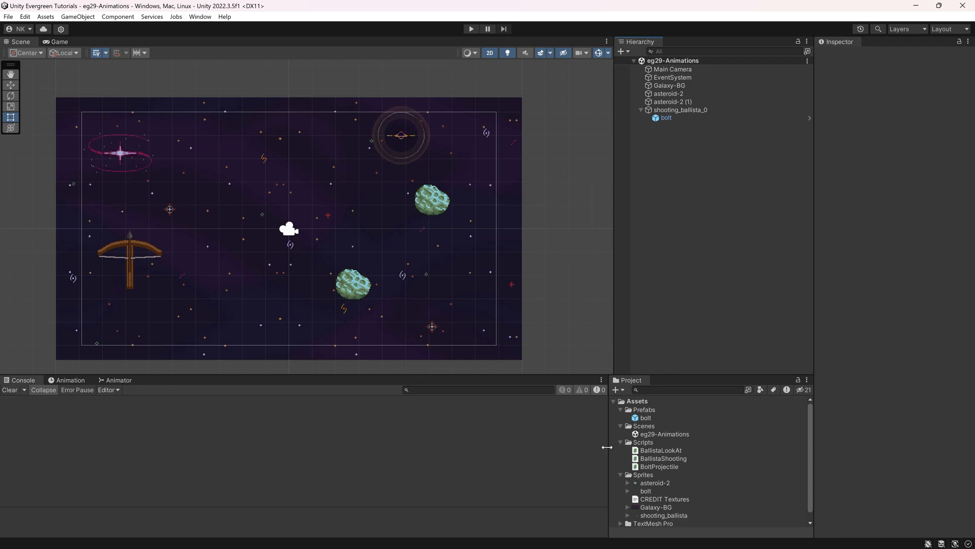
Step: Add all six sprites, shooting_ballista_0 to shooting_ballista_5, from the shooting_ballista sheet to the scene hierarchy as a new animated object
{"action": "scroll", "coordinate": [639, 463], "scroll_direction": "down", "scroll_amount": 1}
{"action": "left_click", "coordinate": [658, 507]}
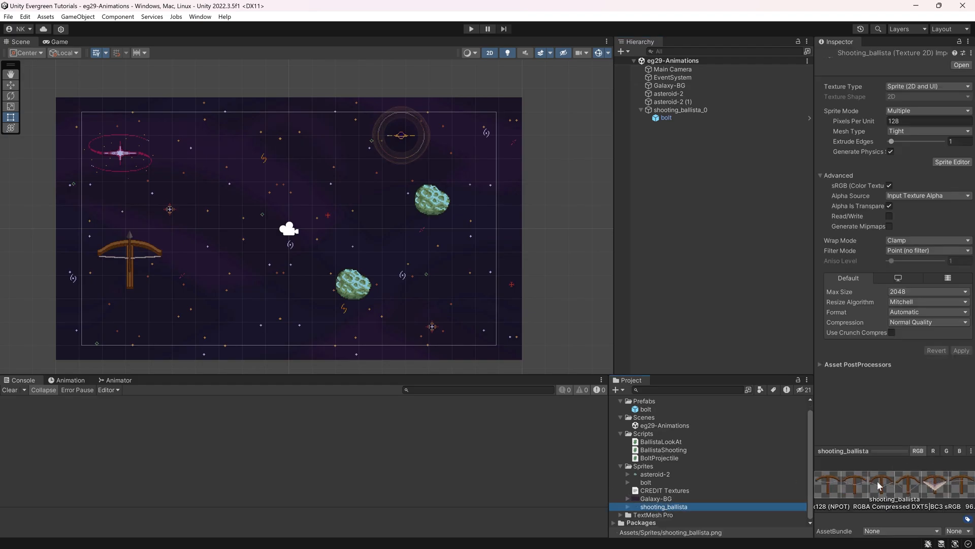
{"action": "left_click", "coordinate": [628, 508]}
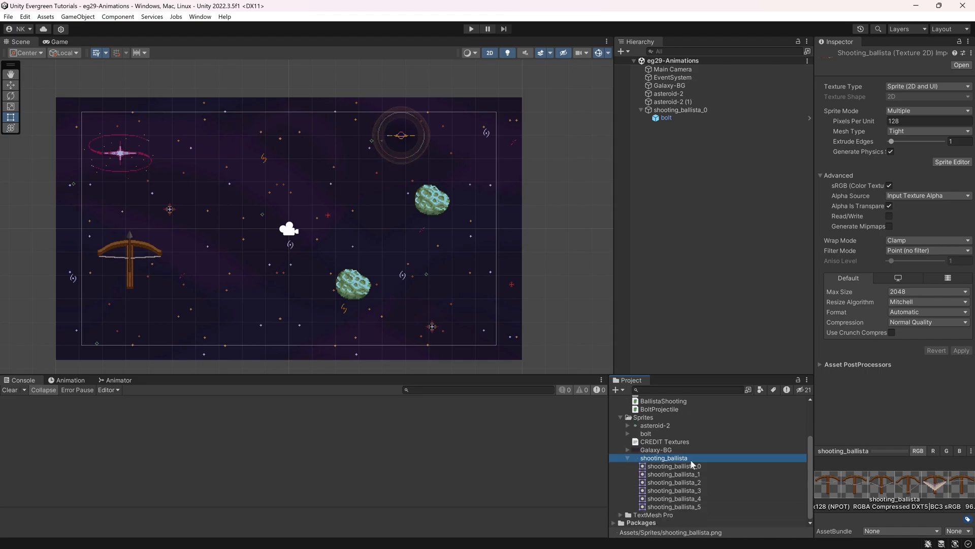
{"action": "left_click", "coordinate": [689, 466]}
{"action": "left_click", "coordinate": [685, 506], "text": "shift"}
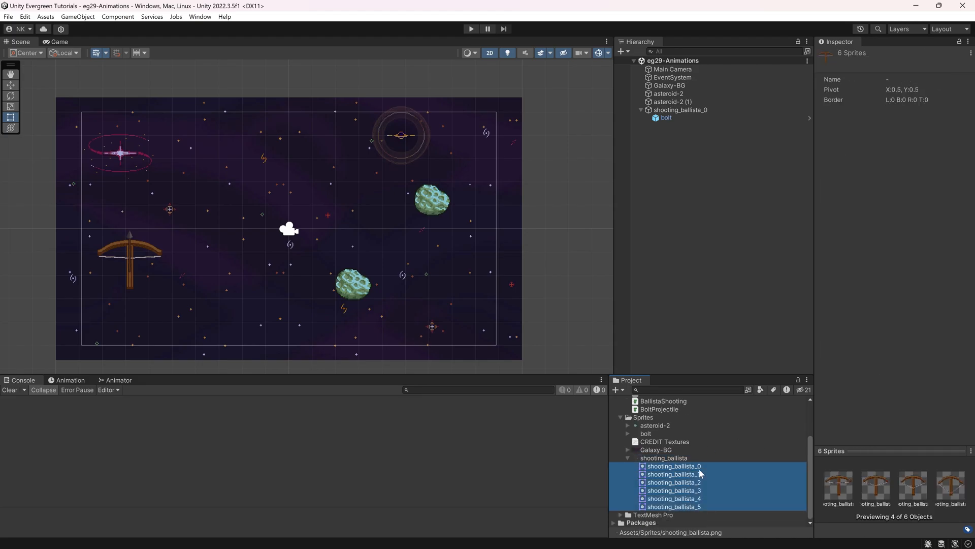
{"action": "left_click", "coordinate": [674, 466]}
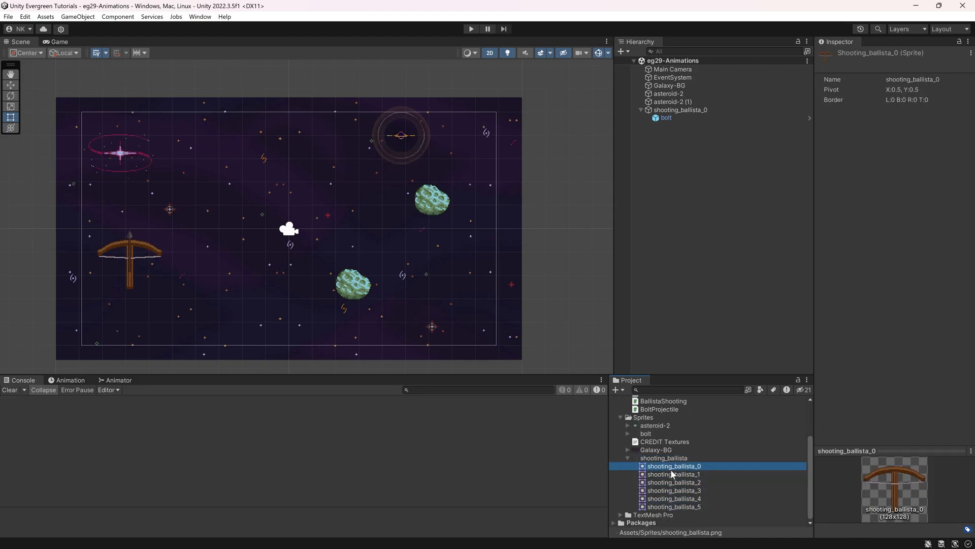
{"action": "left_click", "coordinate": [676, 505], "text": "shift"}
{"action": "left_click_drag", "start_coordinate": [678, 475], "coordinate": [680, 288]}
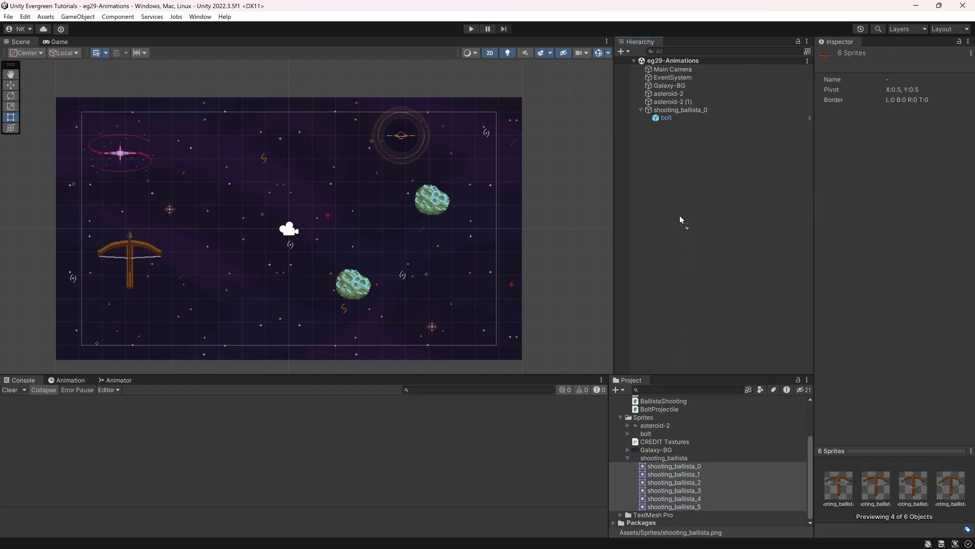
{"action": "left_click_drag", "start_coordinate": [680, 213], "coordinate": [679, 211]}
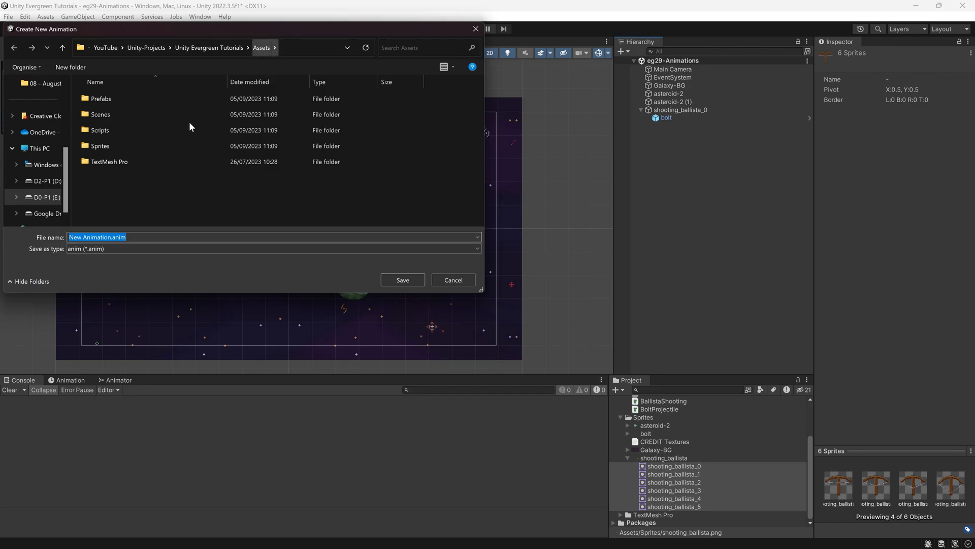
Step: Create an Animations folder inside Assets and open it as the save location for the new clip
{"action": "right_click", "coordinate": [130, 191]}
{"action": "mouse_move", "coordinate": [214, 334]}
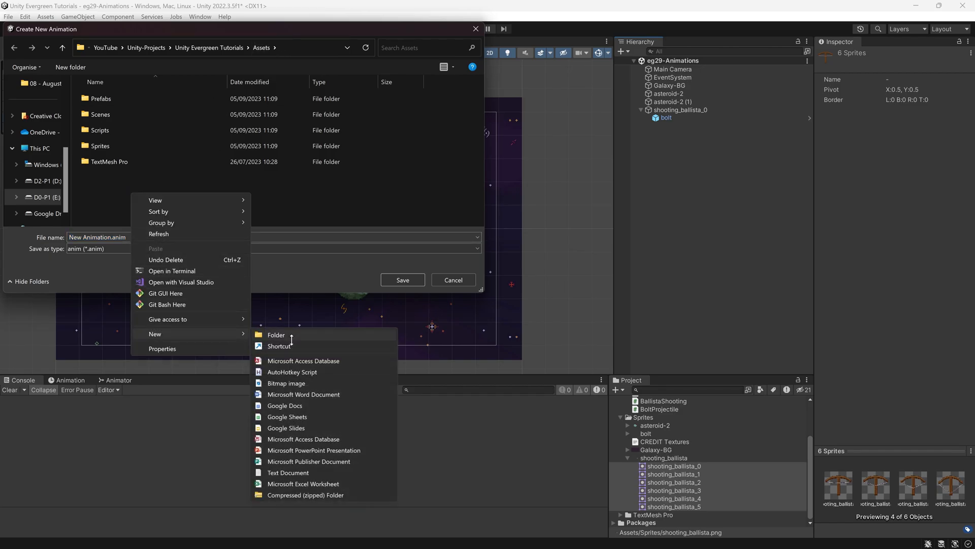
{"action": "left_click", "coordinate": [288, 335]}
{"action": "type", "text": "Animations"}
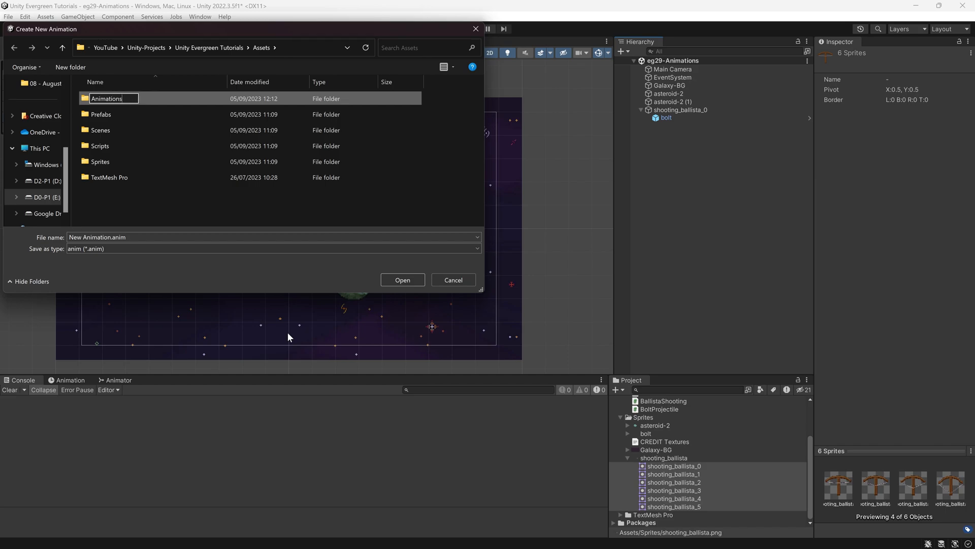
{"action": "key", "text": "Return"}
{"action": "double_click", "coordinate": [101, 92]}
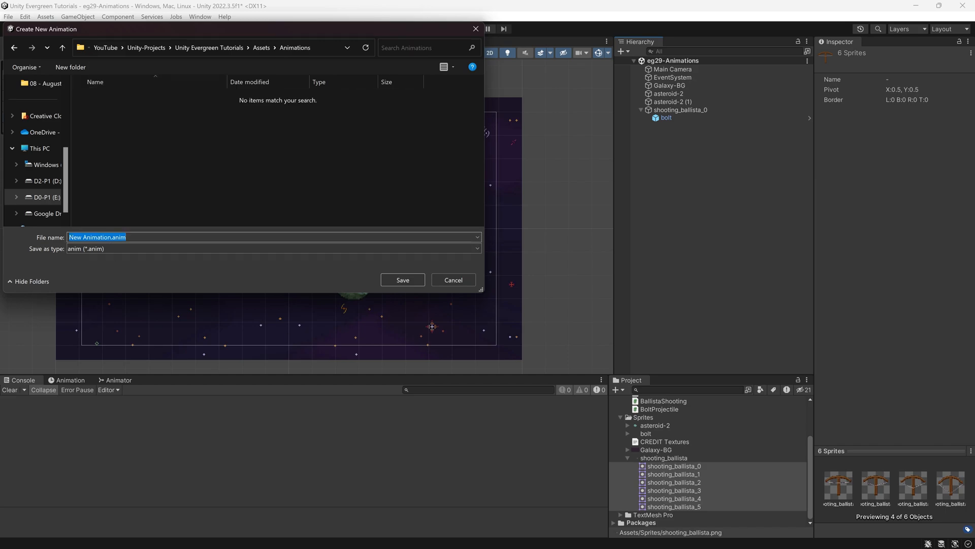
Step: Save the new animation clip as ballista_shooting.anim in the Animations folder
{"action": "left_click", "coordinate": [108, 237]}
{"action": "left_click_drag", "start_coordinate": [107, 237], "coordinate": [42, 238]}
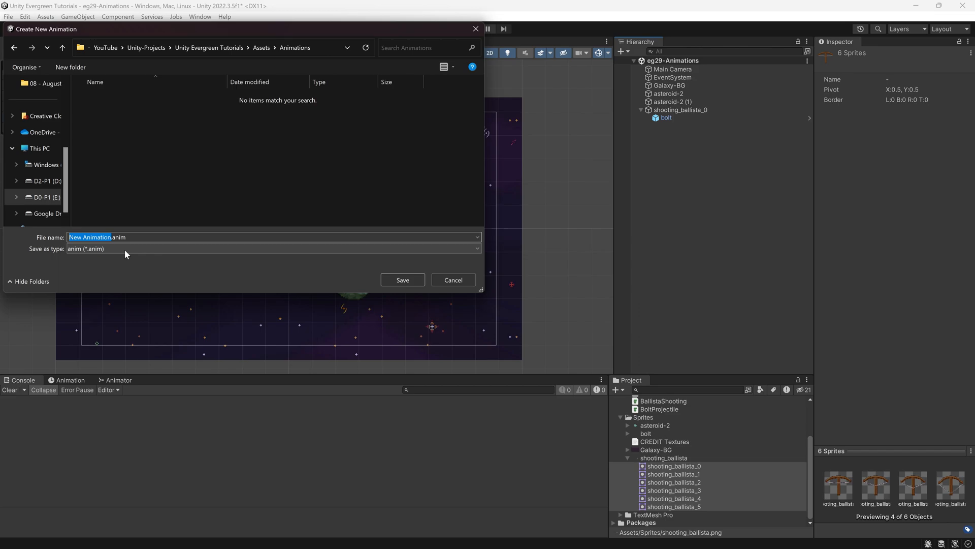
{"action": "type", "text": "ballista_shooting"}
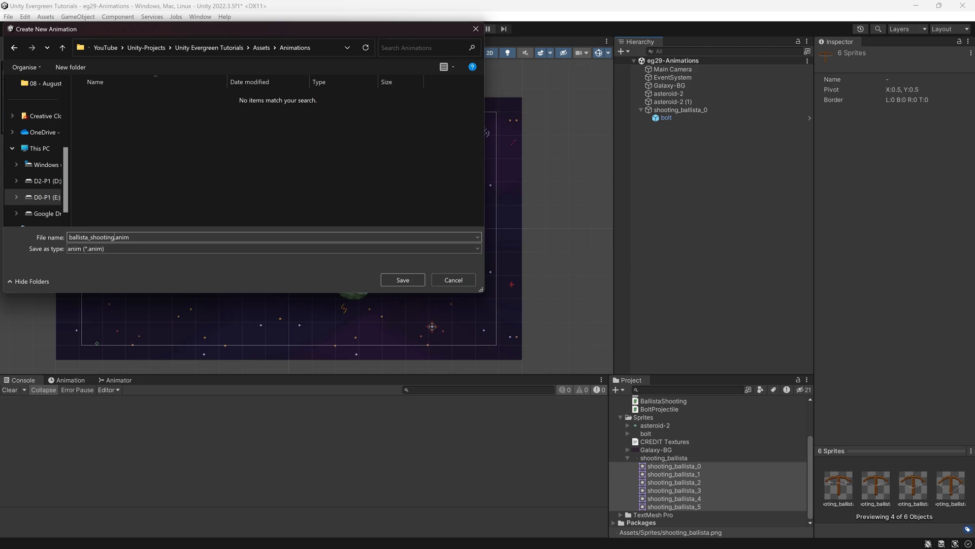
{"action": "double_click", "coordinate": [97, 237]}
{"action": "left_click", "coordinate": [145, 237]}
{"action": "left_click", "coordinate": [396, 280]}
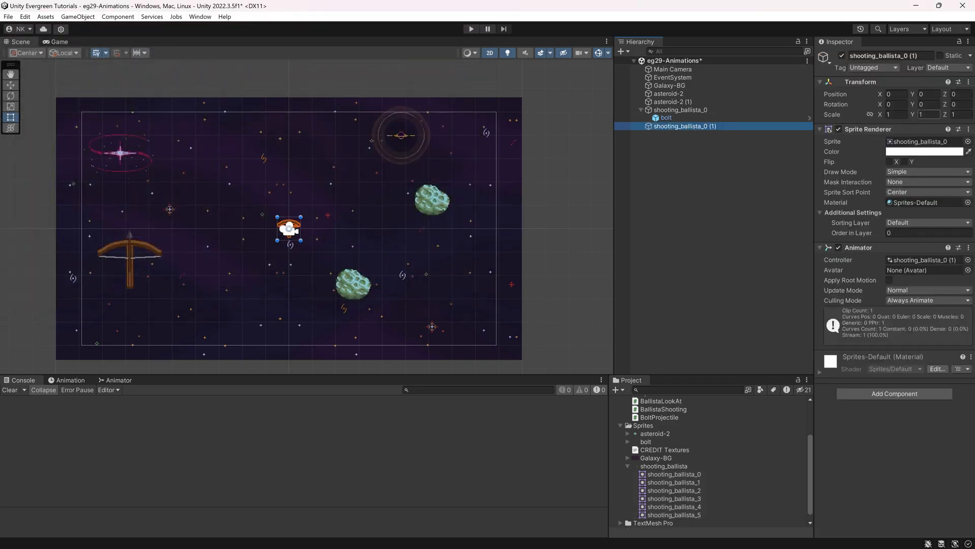
Step: Move the new ballista object to Y position 1.51 and show its ballista_shooting clip in the Animation window
{"action": "left_click_drag", "start_coordinate": [913, 95], "coordinate": [937, 94]}
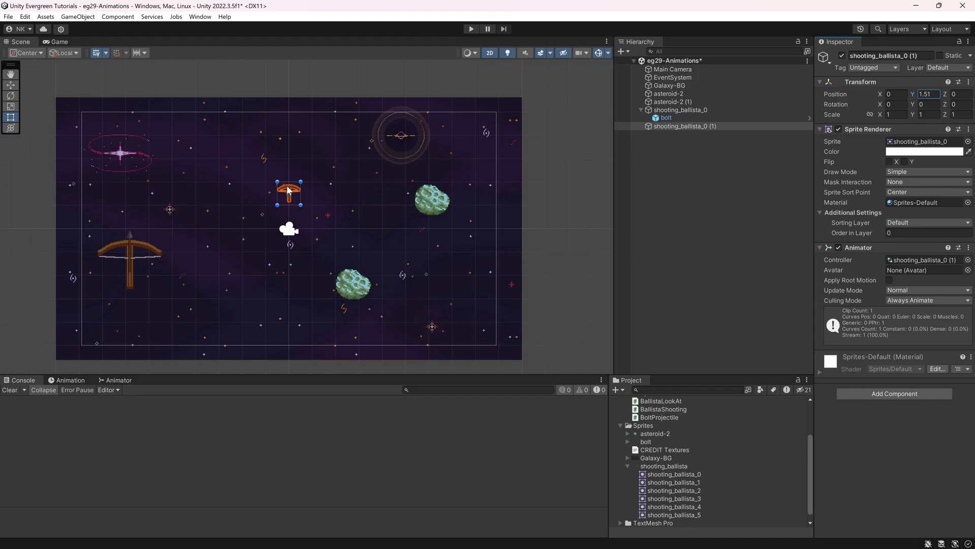
{"action": "scroll", "coordinate": [288, 189], "scroll_direction": "up", "scroll_amount": 3}
{"action": "left_click", "coordinate": [67, 381]}
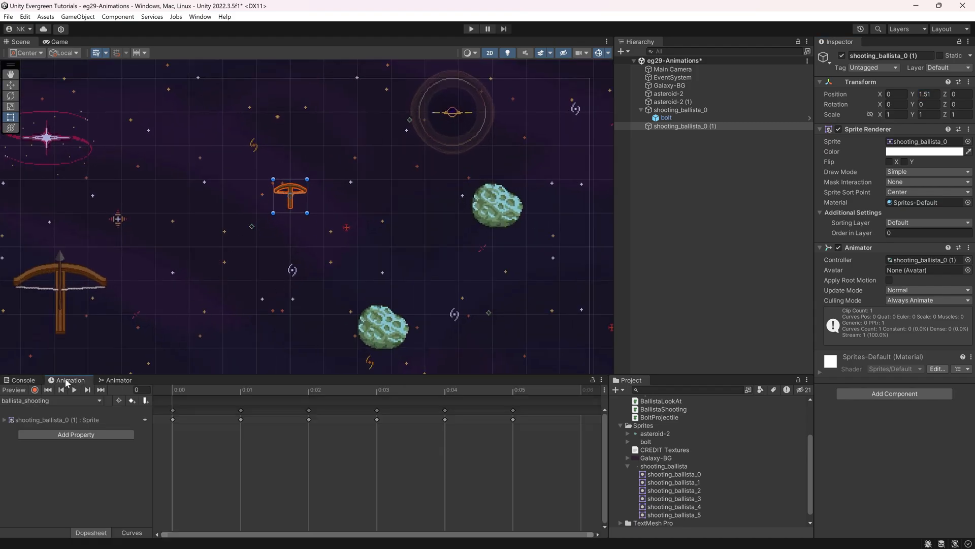
{"action": "left_click", "coordinate": [20, 401]}
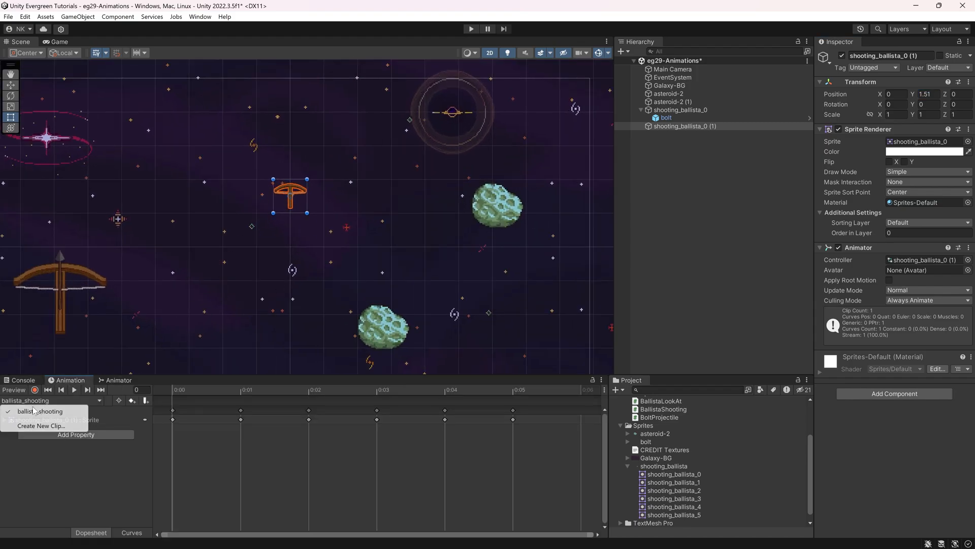
{"action": "left_click", "coordinate": [36, 413]}
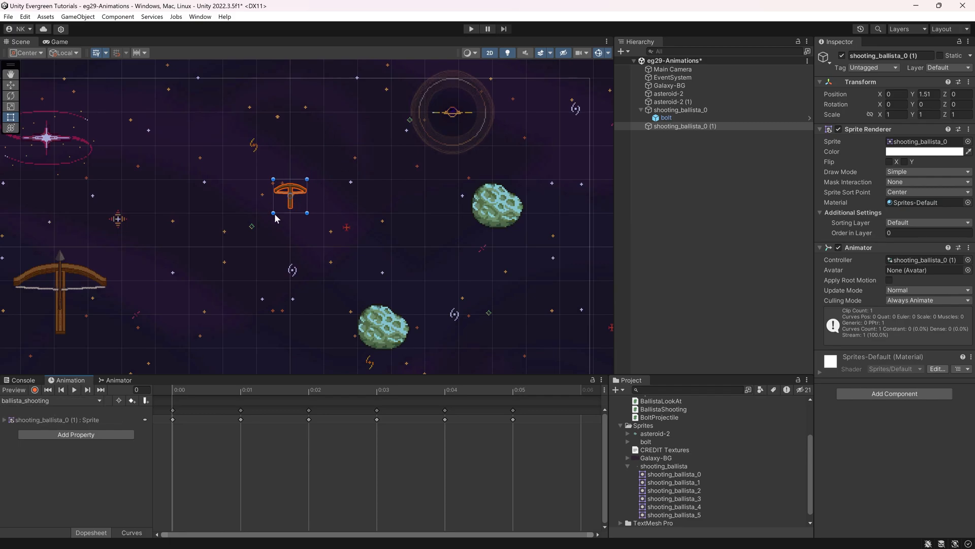
Step: Preview the ballista_shooting clip's playback and scrub its timeline back to the first frame
{"action": "left_click", "coordinate": [74, 389]}
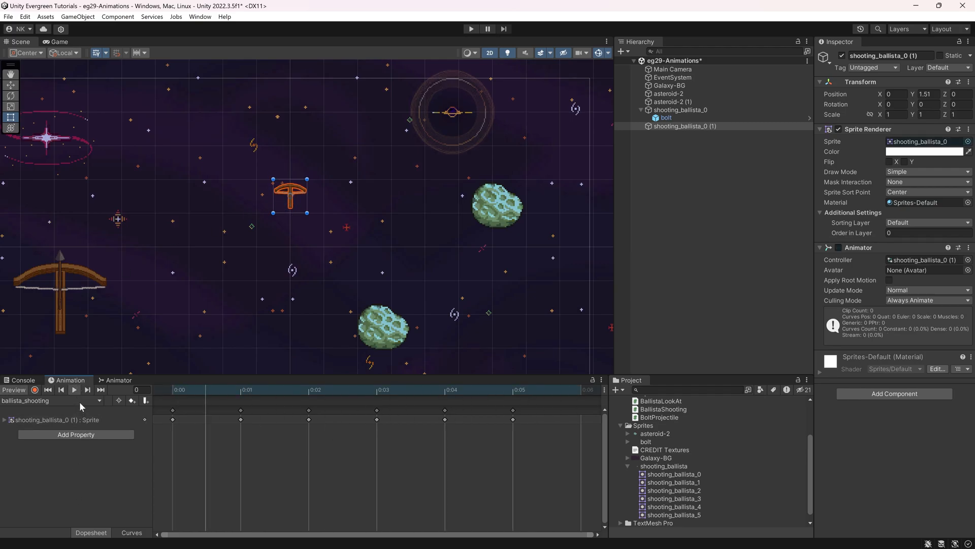
{"action": "left_click", "coordinate": [74, 391]}
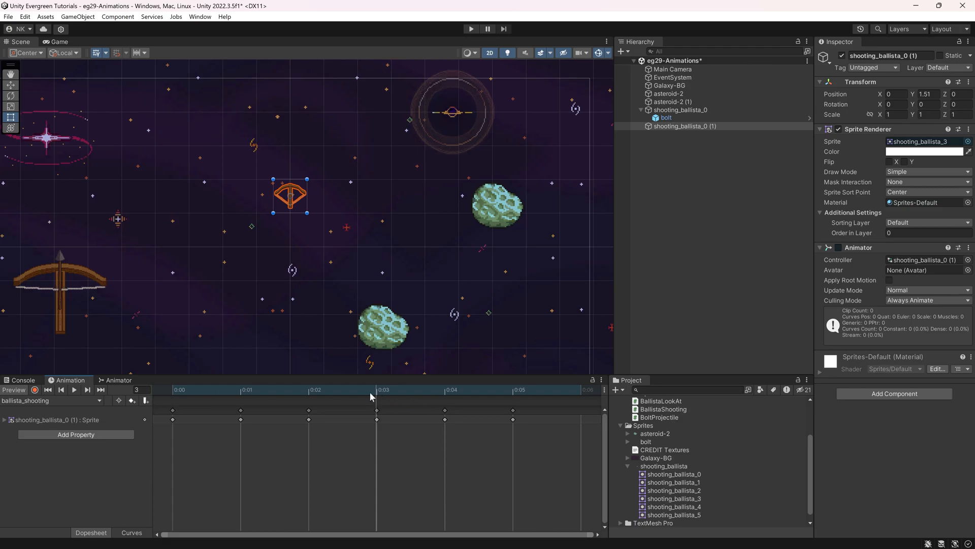
{"action": "left_click_drag", "start_coordinate": [370, 388], "coordinate": [206, 414]}
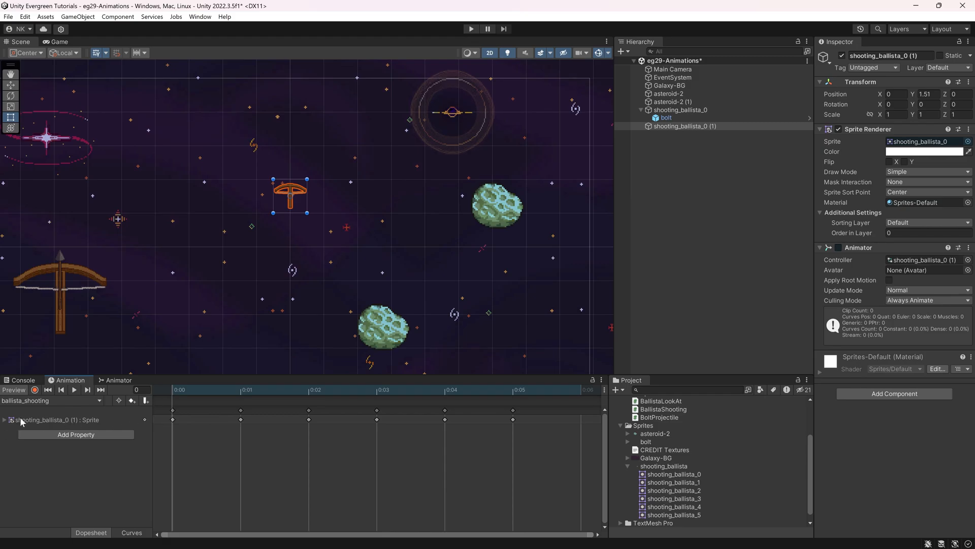
Step: Examine the clip's Sprite property keyframes and compare the sprite assigned at frames 0 and 1
{"action": "left_click", "coordinate": [4, 420]}
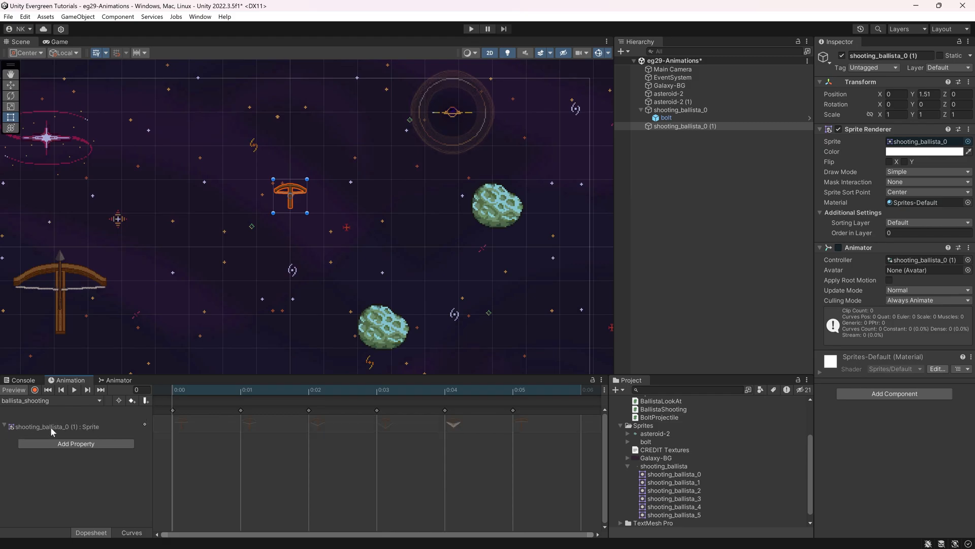
{"action": "left_click", "coordinate": [5, 426]}
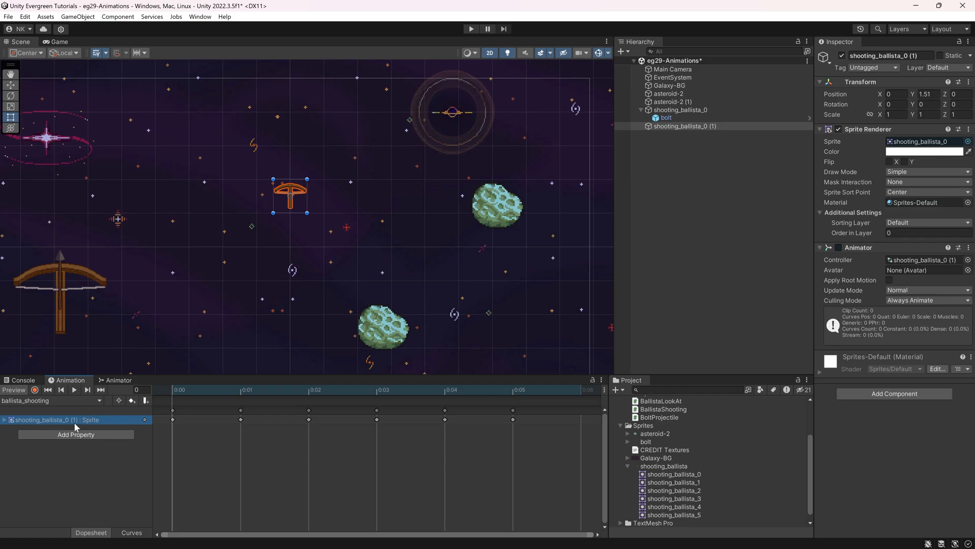
{"action": "left_click", "coordinate": [914, 142]}
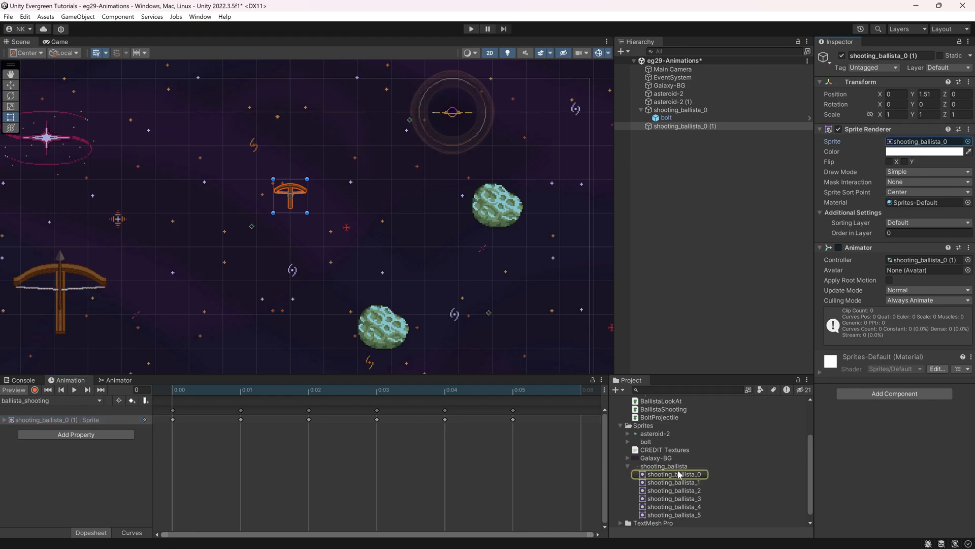
{"action": "left_click", "coordinate": [249, 394]}
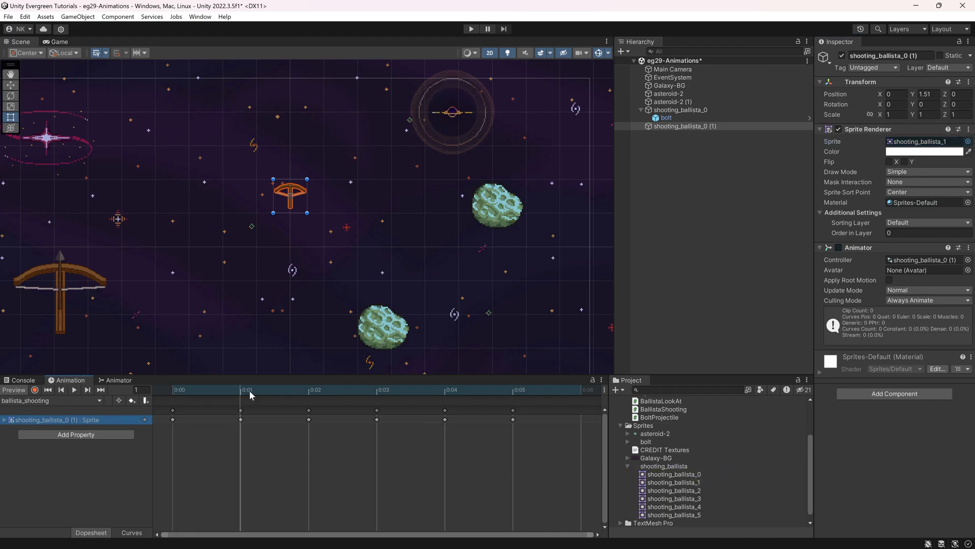
{"action": "left_click_drag", "start_coordinate": [236, 389], "coordinate": [166, 392]}
Step: Try spreading the sprite keyframes out to frames 0, 3, 7, 8, 9 and 10, and preview the playback
{"action": "scroll", "coordinate": [283, 504], "scroll_direction": "down", "scroll_amount": 5}
{"action": "left_click_drag", "start_coordinate": [368, 469], "coordinate": [194, 372]}
{"action": "left_click_drag", "start_coordinate": [368, 497], "coordinate": [245, 421]}
{"action": "left_click_drag", "start_coordinate": [368, 460], "coordinate": [347, 427]}
{"action": "left_click", "coordinate": [331, 465]}
{"action": "left_click", "coordinate": [76, 390]}
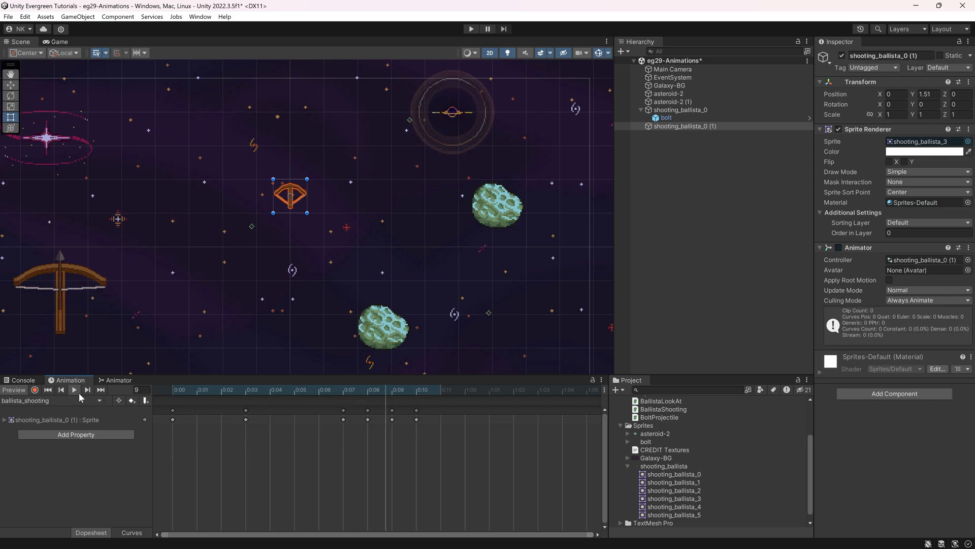
Step: Return the sprite keyframes to one-frame spacing, from frame 0 to frame 5
{"action": "left_click_drag", "start_coordinate": [438, 455], "coordinate": [276, 416]}
{"action": "left_click_drag", "start_coordinate": [394, 460], "coordinate": [207, 416]}
{"action": "left_click", "coordinate": [309, 467]}
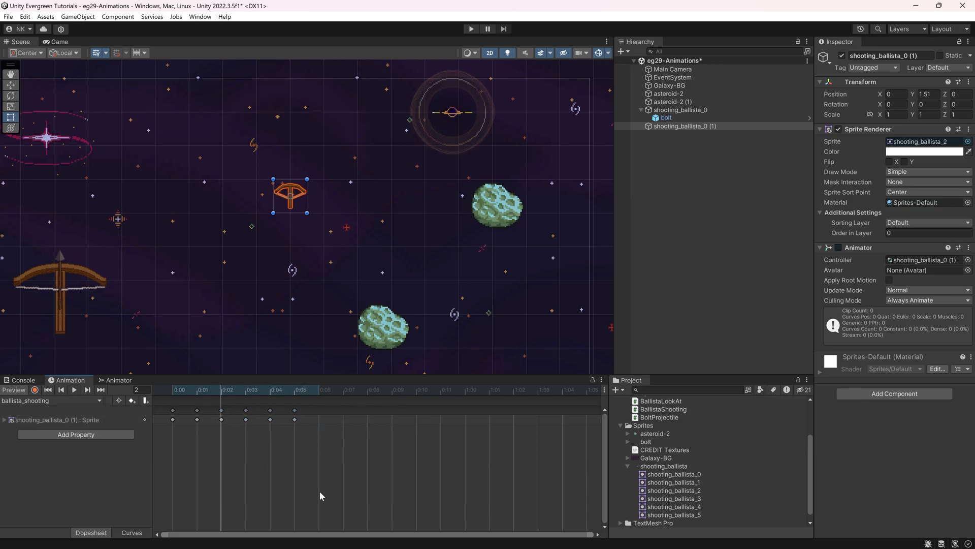
{"action": "left_click_drag", "start_coordinate": [394, 440], "coordinate": [197, 389]}
{"action": "left_click", "coordinate": [300, 490]}
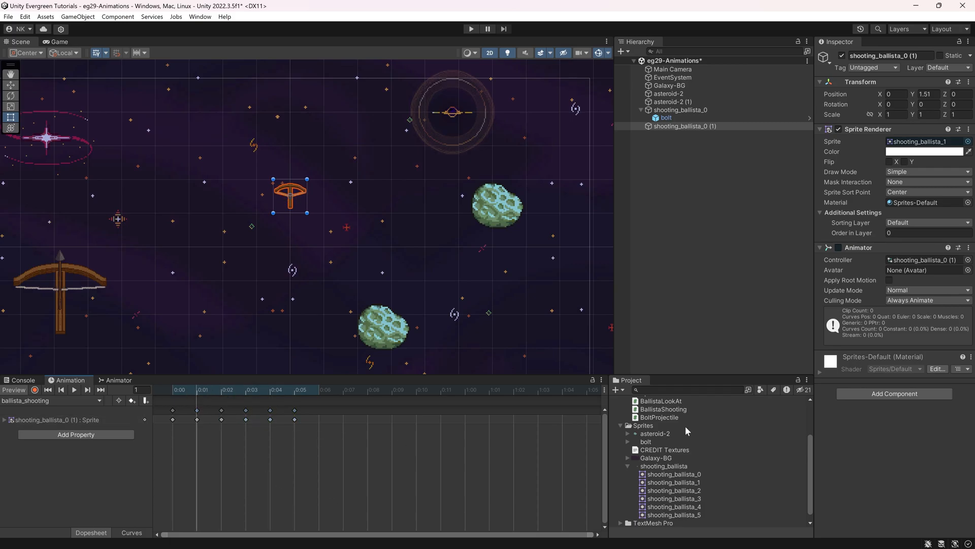
Step: Expand the Animations folder in the project assets to view the generated clip and controller
{"action": "scroll", "coordinate": [638, 466], "scroll_direction": "up", "scroll_amount": 3}
{"action": "left_click", "coordinate": [641, 409]}
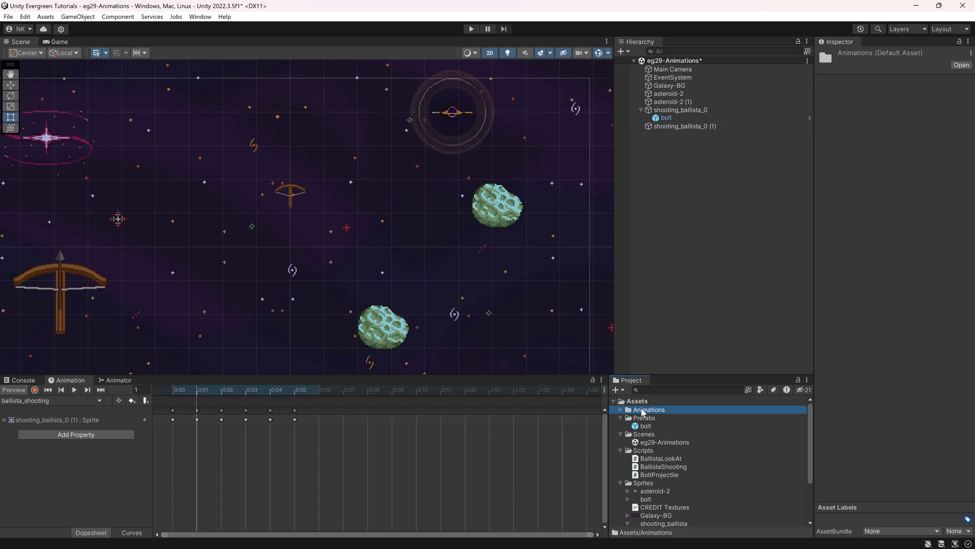
{"action": "left_click", "coordinate": [621, 409]}
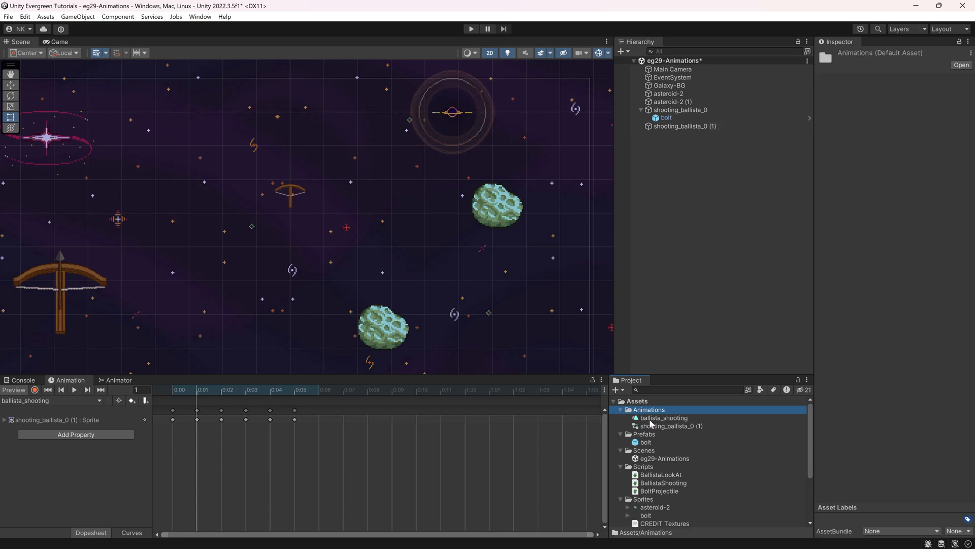
Step: Examine the generated shooting_ballista_0 (1) controller and the ballista_shooting clip, widening the Inspector to read their asset details
{"action": "left_click", "coordinate": [660, 427]}
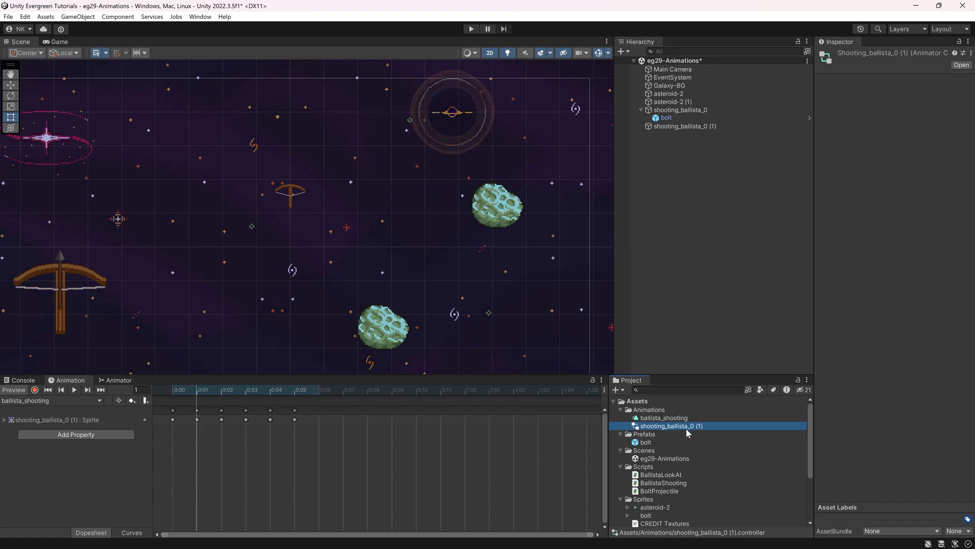
{"action": "left_click_drag", "start_coordinate": [815, 102], "coordinate": [779, 102]}
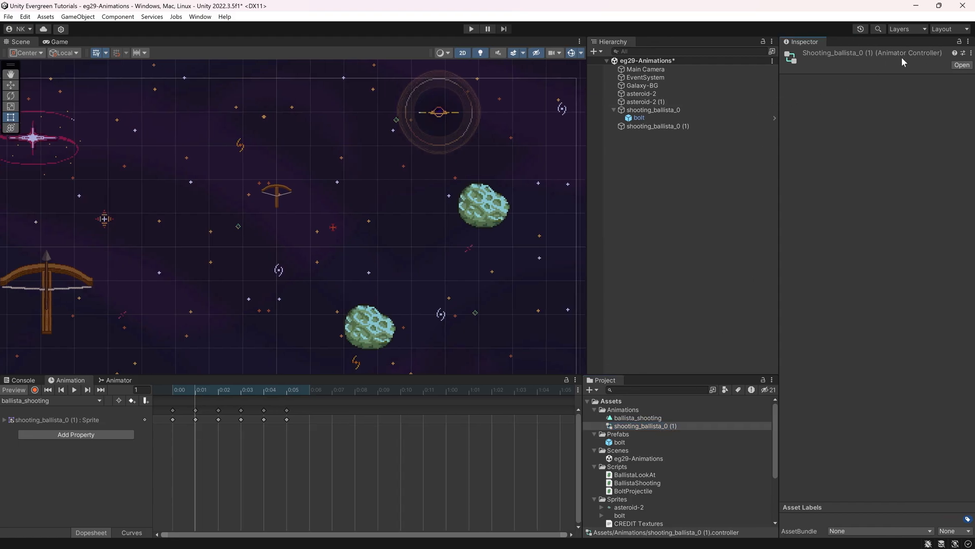
{"action": "left_click", "coordinate": [645, 417]}
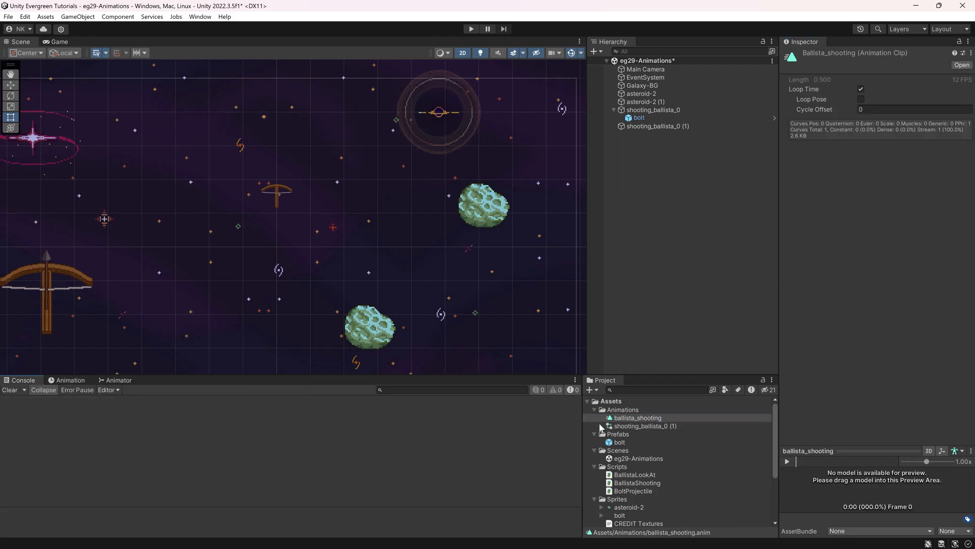
{"action": "left_click", "coordinate": [631, 426]}
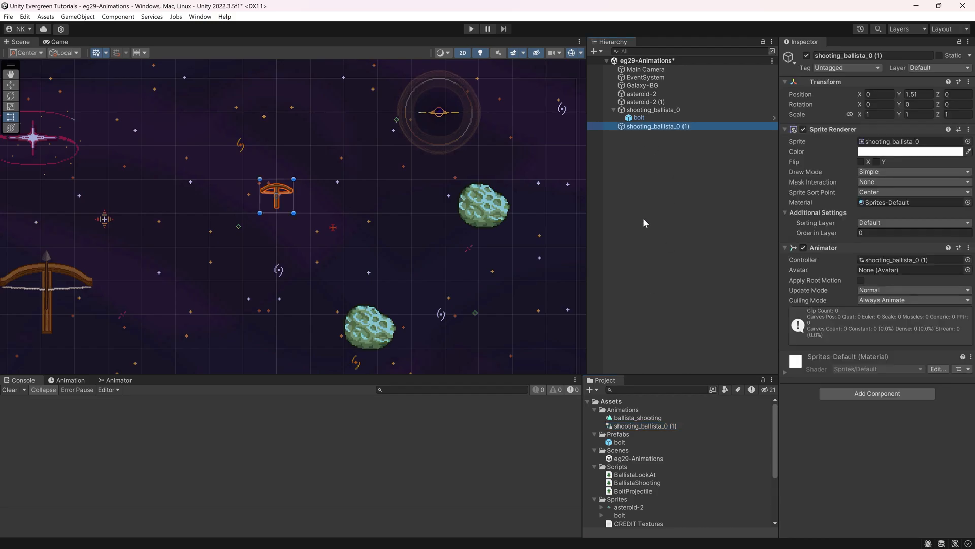
Step: Delete the duplicate shooting_ballista_0 (1) object from the scene
{"action": "double_click", "coordinate": [653, 110]}
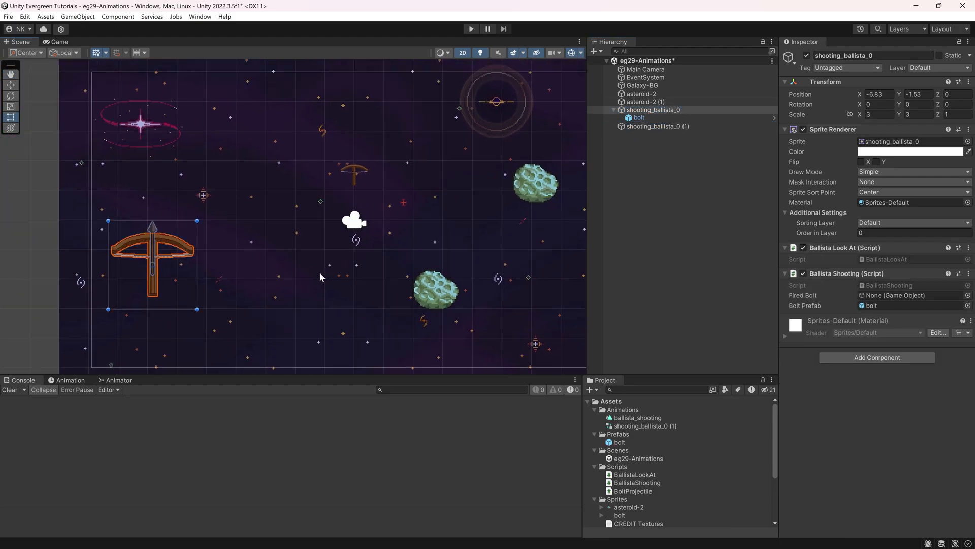
{"action": "left_click", "coordinate": [652, 126]}
{"action": "key", "text": "Delete"}
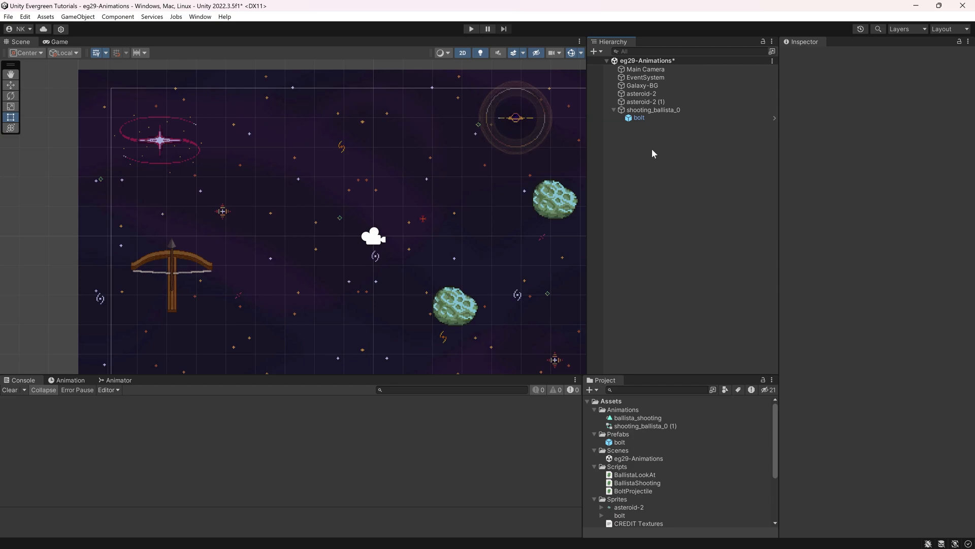
Step: Add an Animator component to shooting_ballista_0 and assign the shooting_ballista_0 (1) controller to it
{"action": "left_click", "coordinate": [656, 110]}
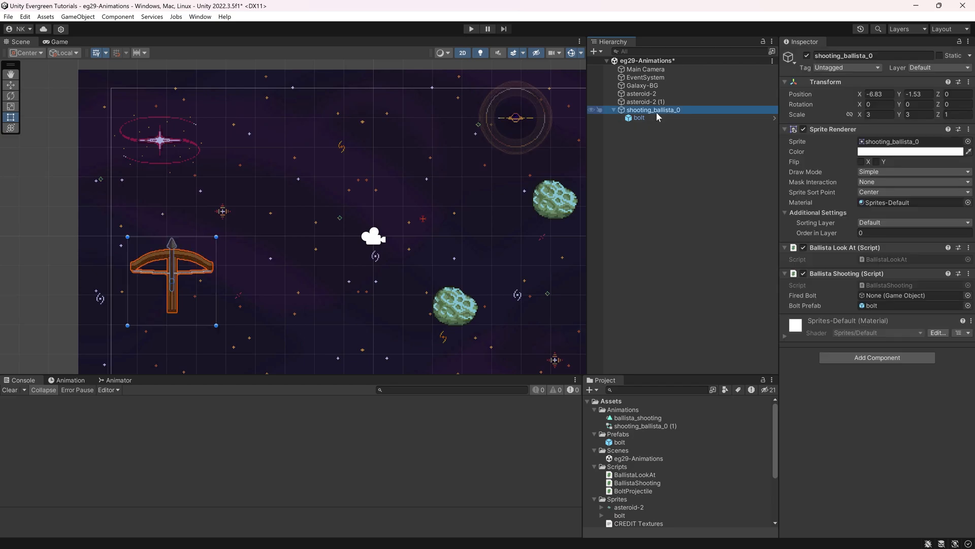
{"action": "left_click", "coordinate": [863, 358]}
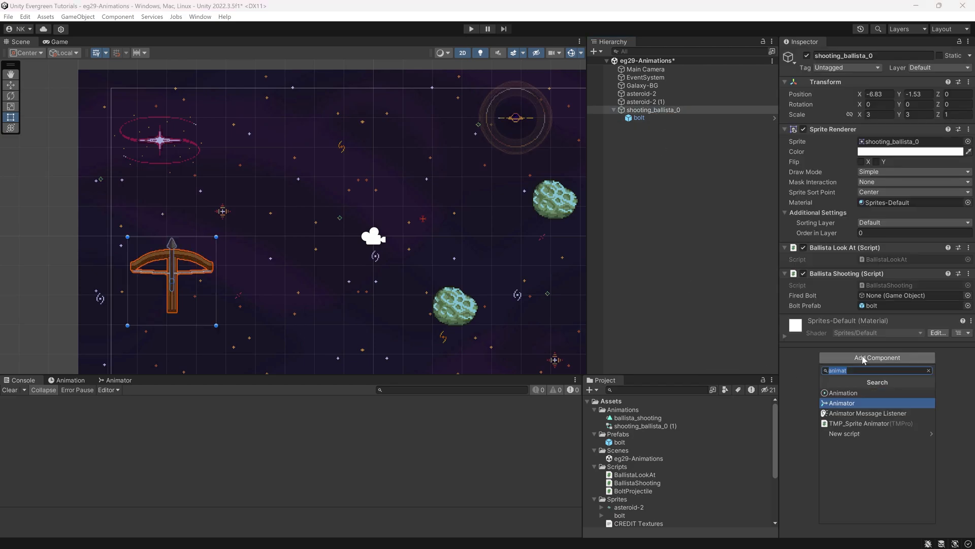
{"action": "left_click", "coordinate": [840, 405]}
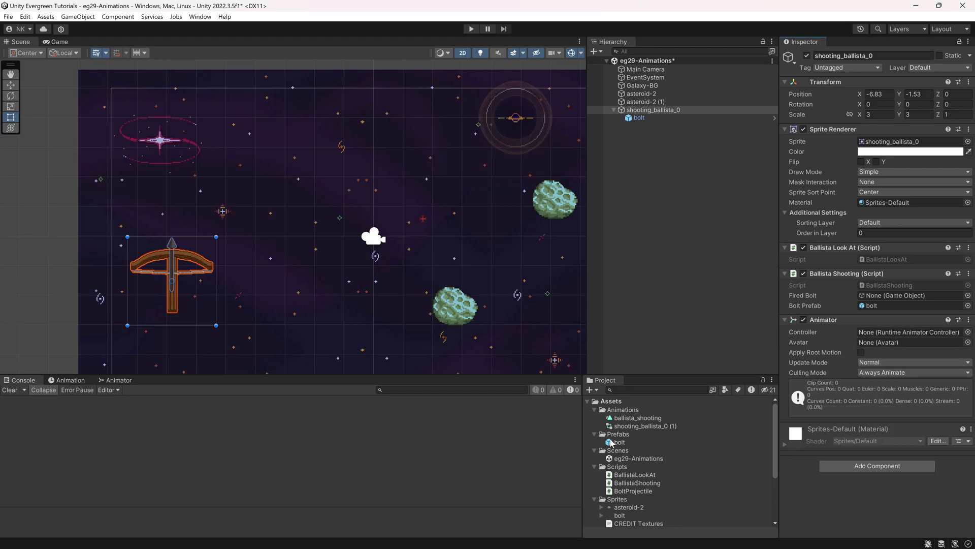
{"action": "left_click_drag", "start_coordinate": [633, 426], "coordinate": [890, 334]}
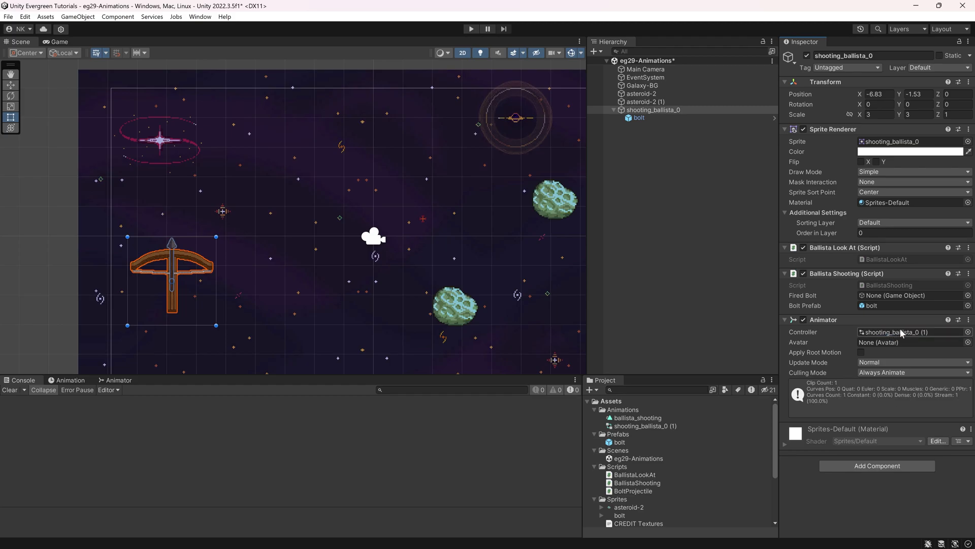
Step: Preview the ballista_shooting clip on the original ballista and check which clips are available for it
{"action": "left_click", "coordinate": [71, 380]}
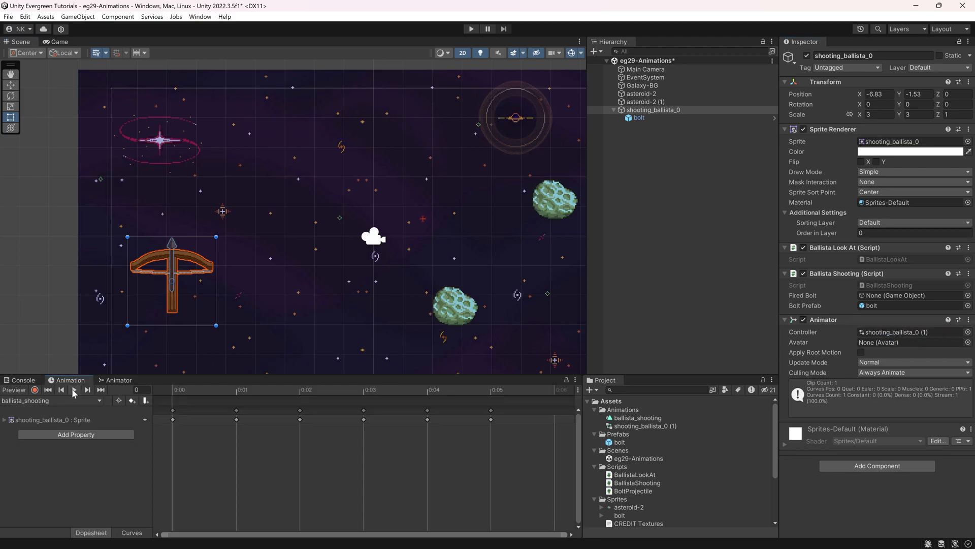
{"action": "left_click", "coordinate": [75, 390]}
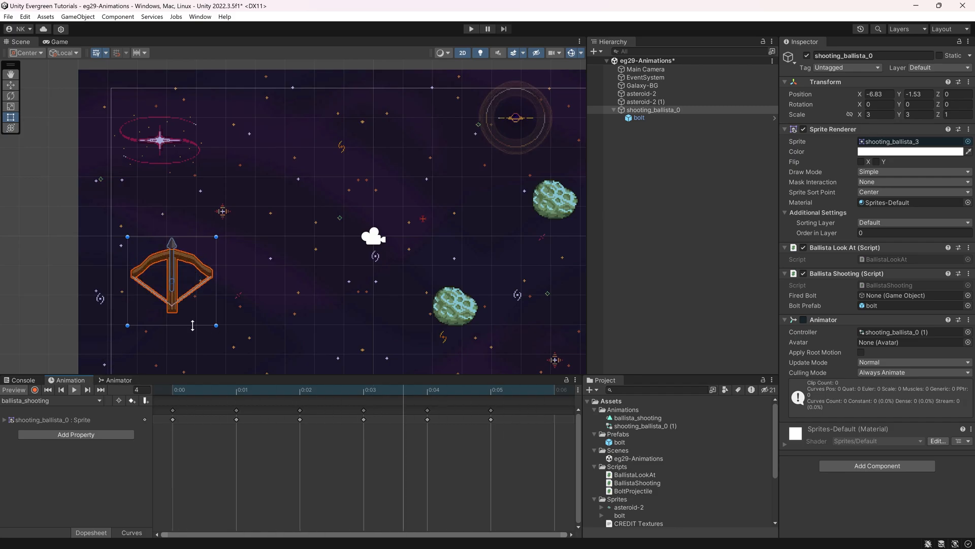
{"action": "left_click", "coordinate": [75, 390]}
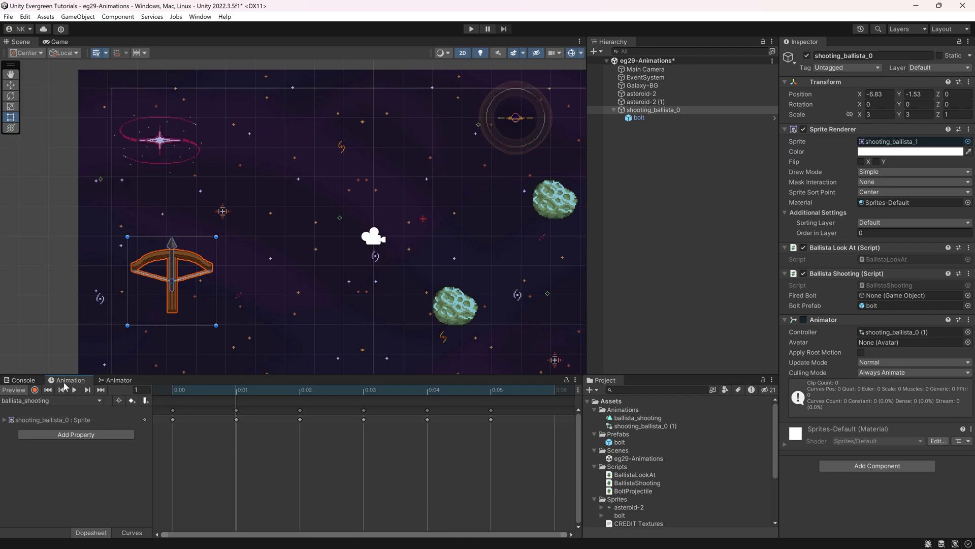
{"action": "left_click", "coordinate": [34, 401]}
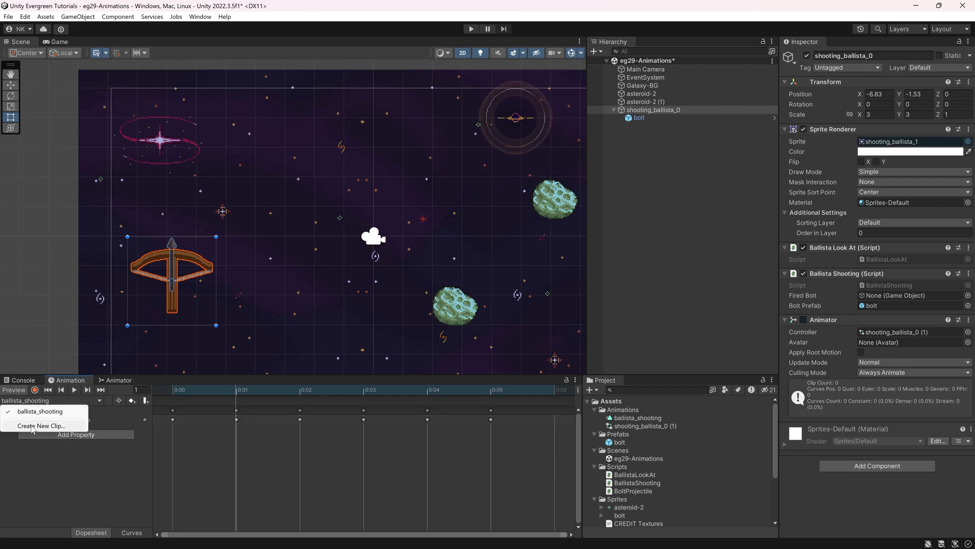
{"action": "left_click", "coordinate": [55, 484]}
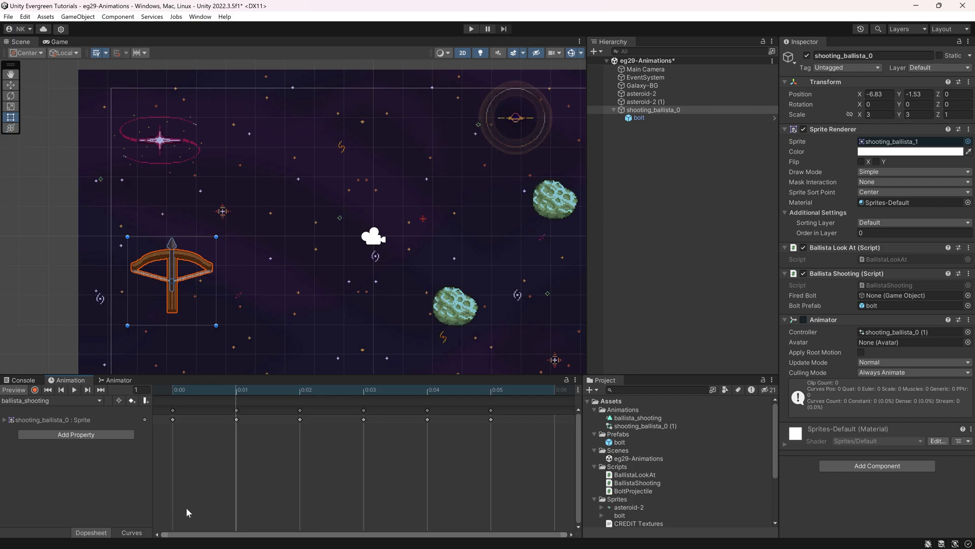
Step: Show the ballista's state machine in the Animator graph and line up the Entry and ballista_shooting states side by side
{"action": "left_click", "coordinate": [655, 426]}
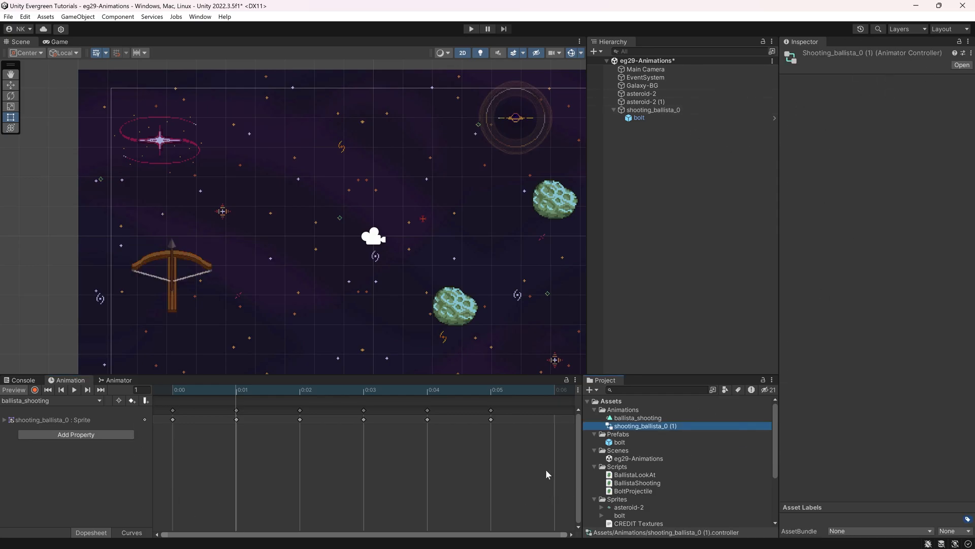
{"action": "left_click", "coordinate": [637, 110]}
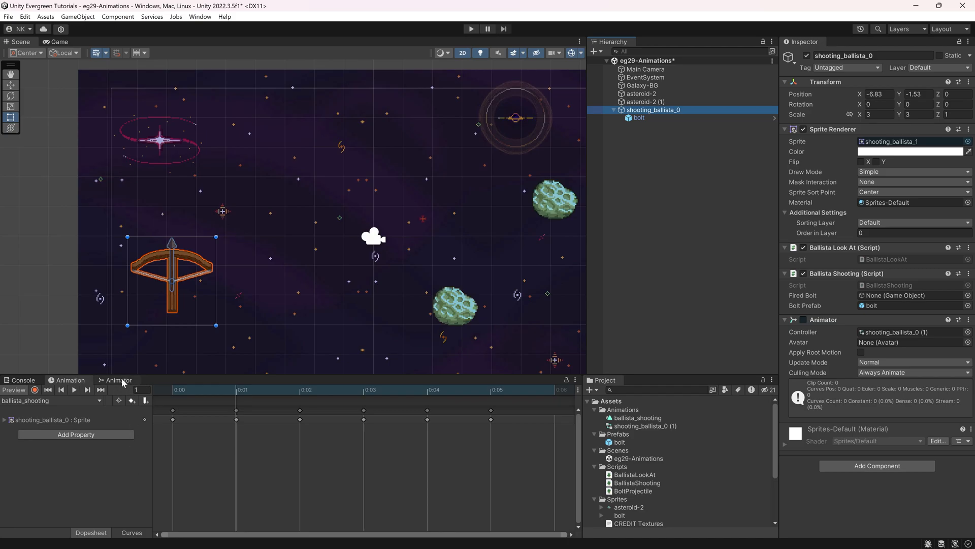
{"action": "left_click", "coordinate": [120, 380]}
{"action": "left_click_drag", "start_coordinate": [325, 436], "coordinate": [371, 479]}
{"action": "mouse_move", "coordinate": [240, 492]}
{"action": "left_mouse_down"}
{"action": "mouse_move", "coordinate": [255, 466]}
{"action": "mouse_move", "coordinate": [248, 488]}
{"action": "left_mouse_up"}
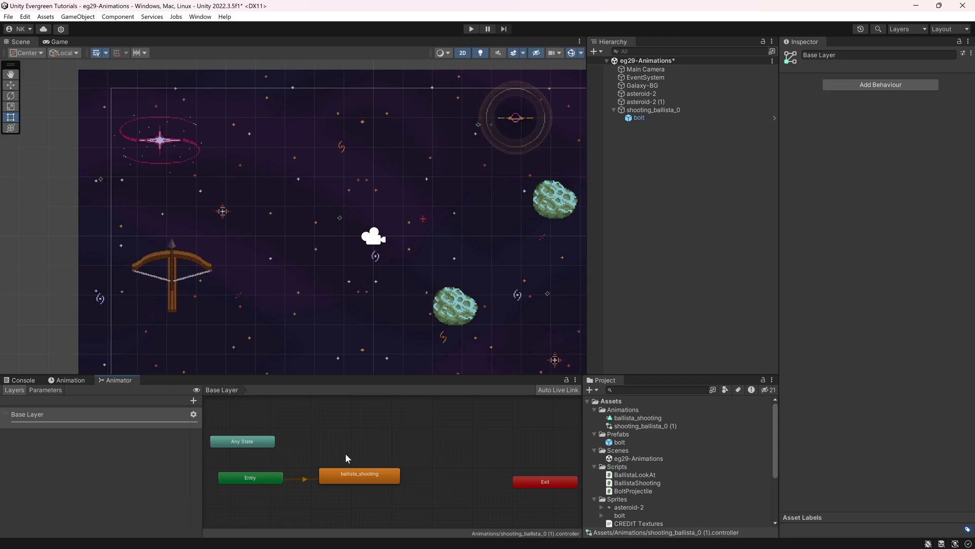
{"action": "middle_click_drag", "start_coordinate": [381, 344], "coordinate": [383, 325]}
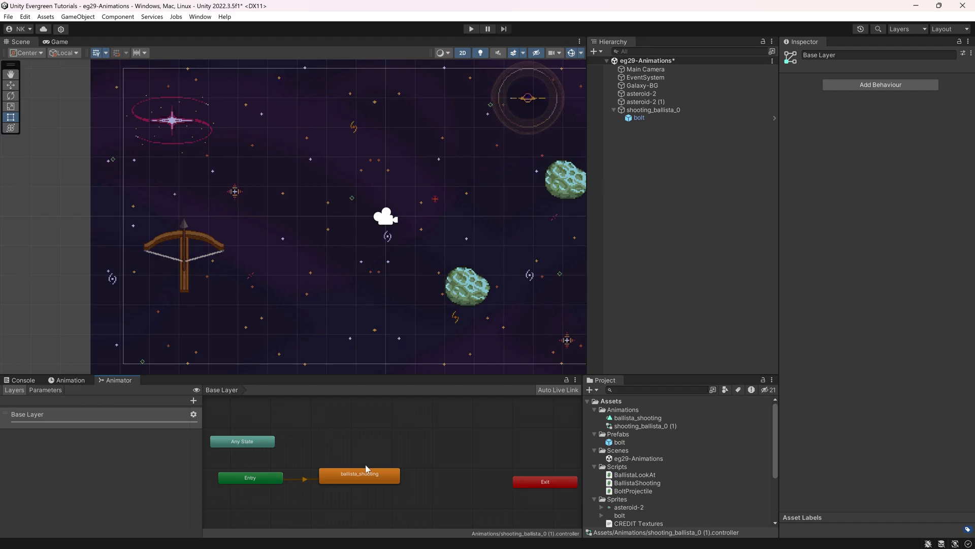
{"action": "left_click_drag", "start_coordinate": [354, 483], "coordinate": [341, 482]}
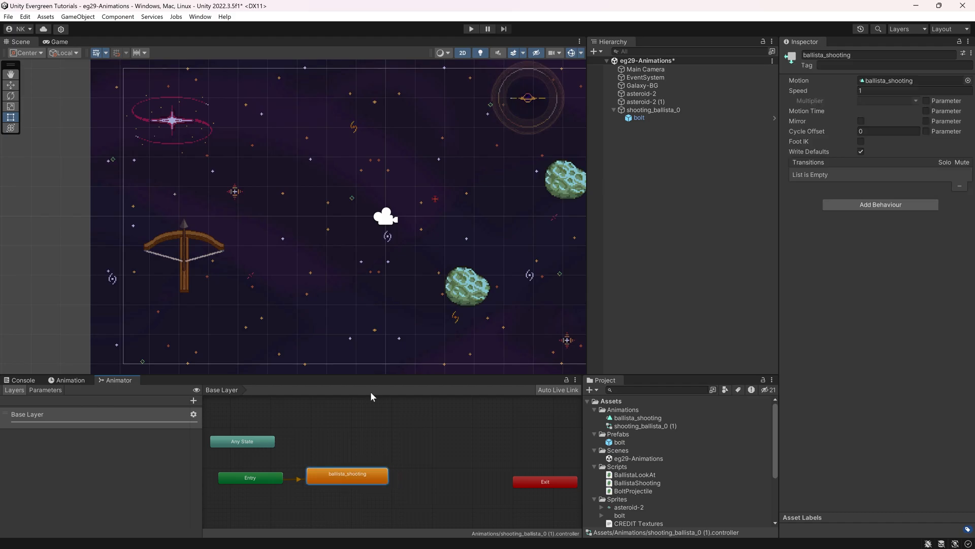
Step: Preview the ballista_shooting clip in the Animation window from frame 0
{"action": "left_click", "coordinate": [70, 379]}
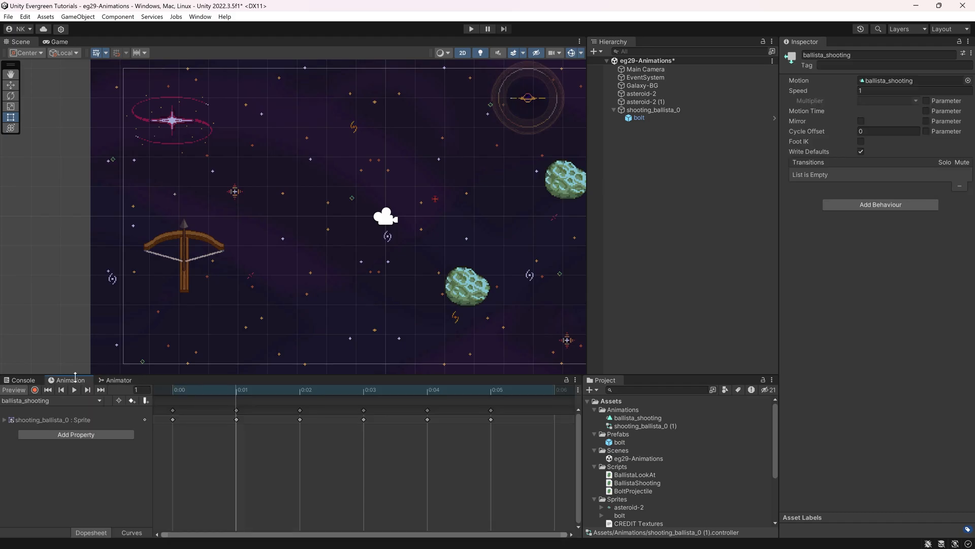
{"action": "left_click", "coordinate": [169, 393]}
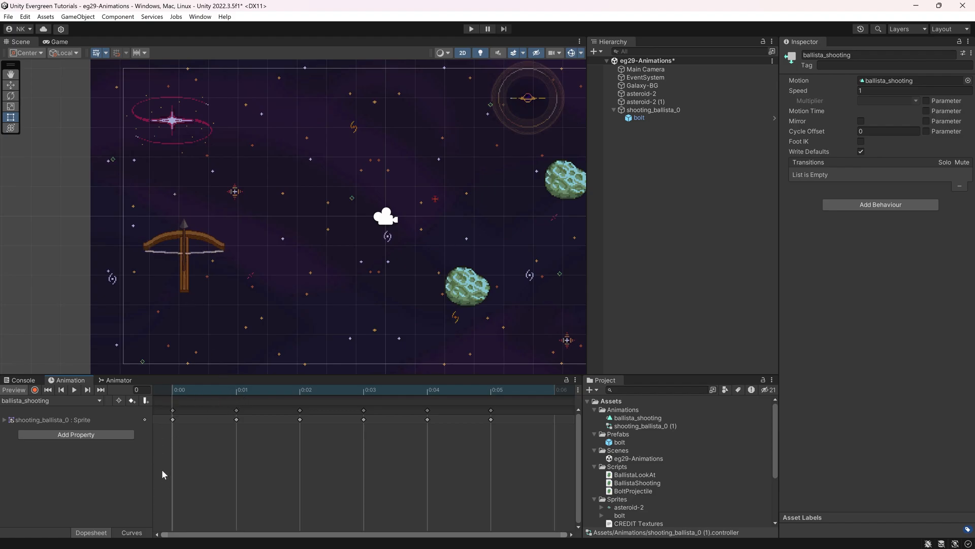
{"action": "left_click", "coordinate": [74, 390]}
{"action": "left_click", "coordinate": [73, 388]}
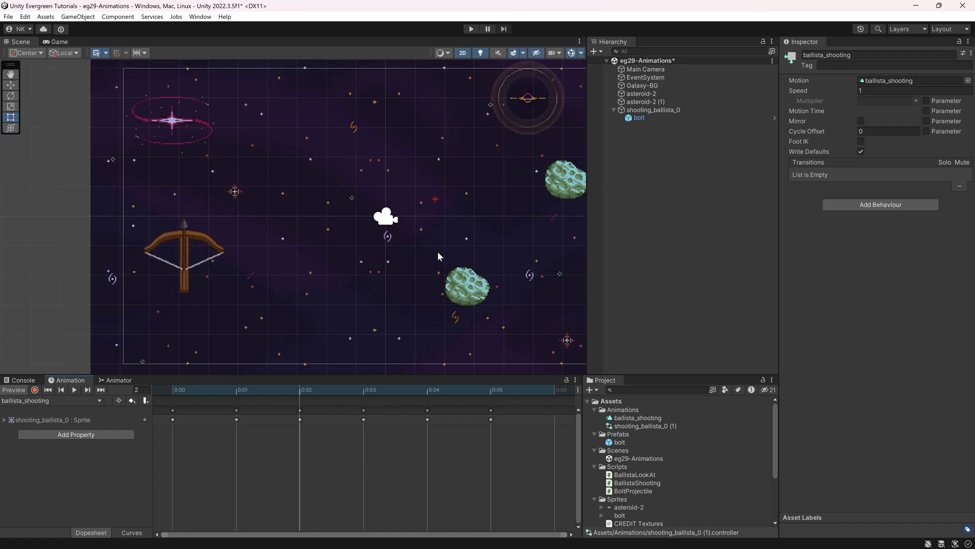
Step: Save the scene and run the game briefly to test the ballista's shooting animation
{"action": "key", "text": "ctrl+s"}
{"action": "left_click", "coordinate": [471, 29]}
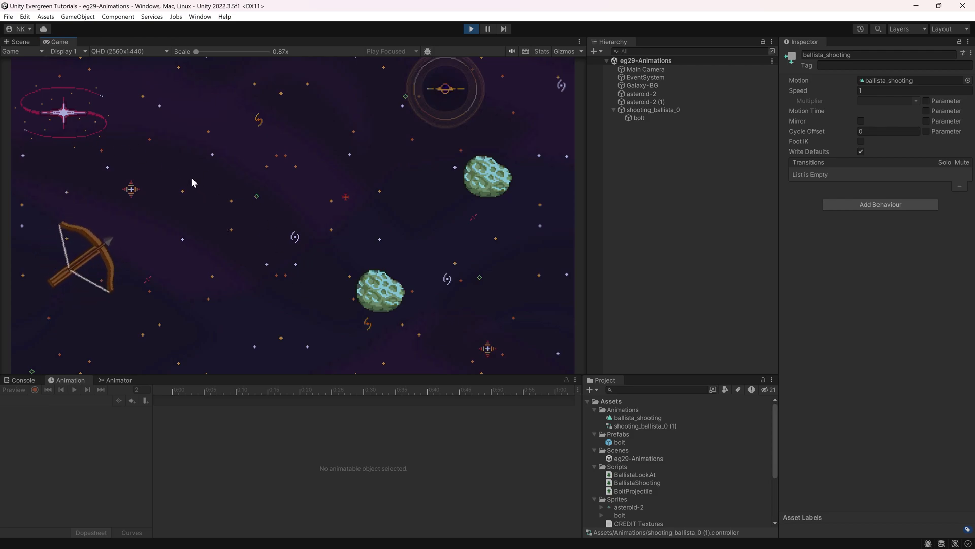
{"action": "left_click", "coordinate": [469, 31]}
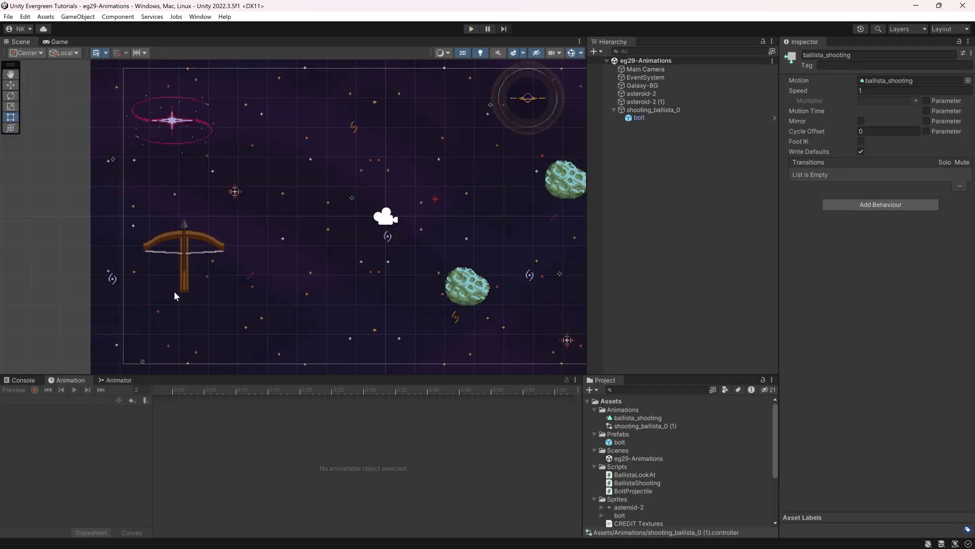
Step: Create a new animation clip named ballista_idle for shooting_ballista_0 in the Animations folder and play it back
{"action": "left_click", "coordinate": [697, 112]}
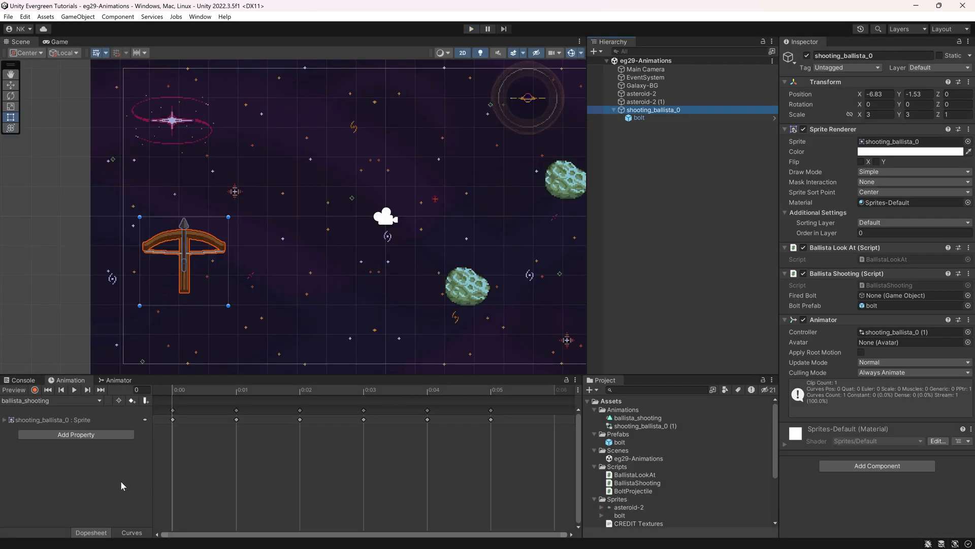
{"action": "left_click", "coordinate": [54, 401]}
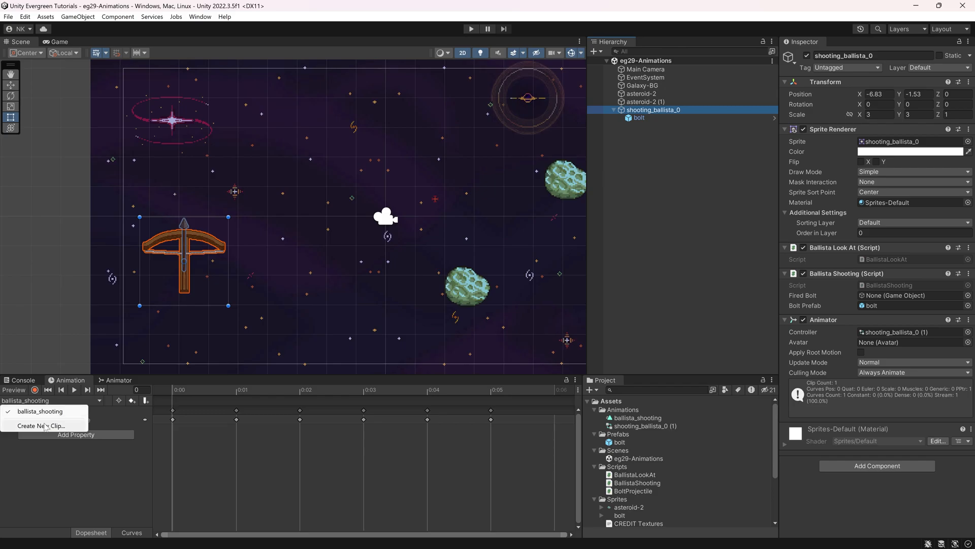
{"action": "left_click", "coordinate": [70, 385]}
{"action": "left_click", "coordinate": [674, 110]}
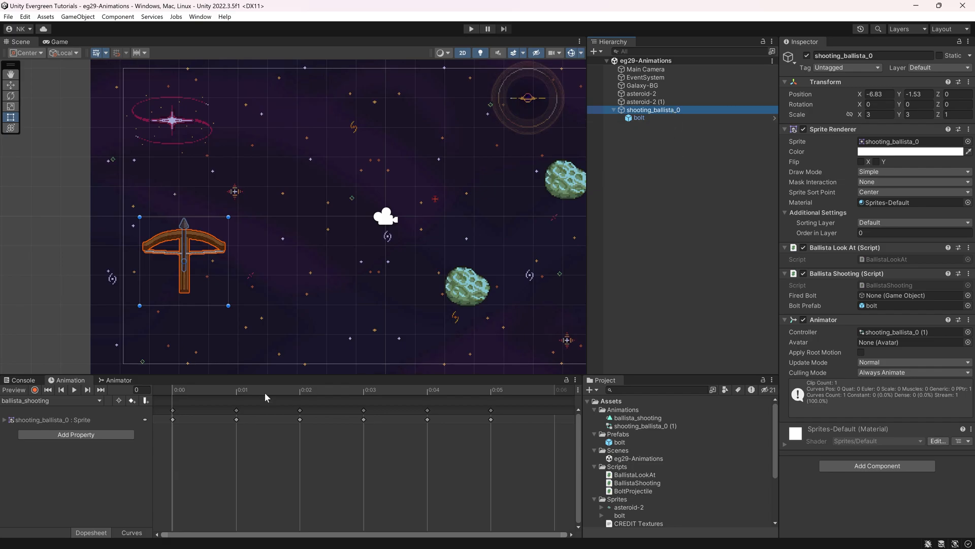
{"action": "left_click", "coordinate": [48, 401]}
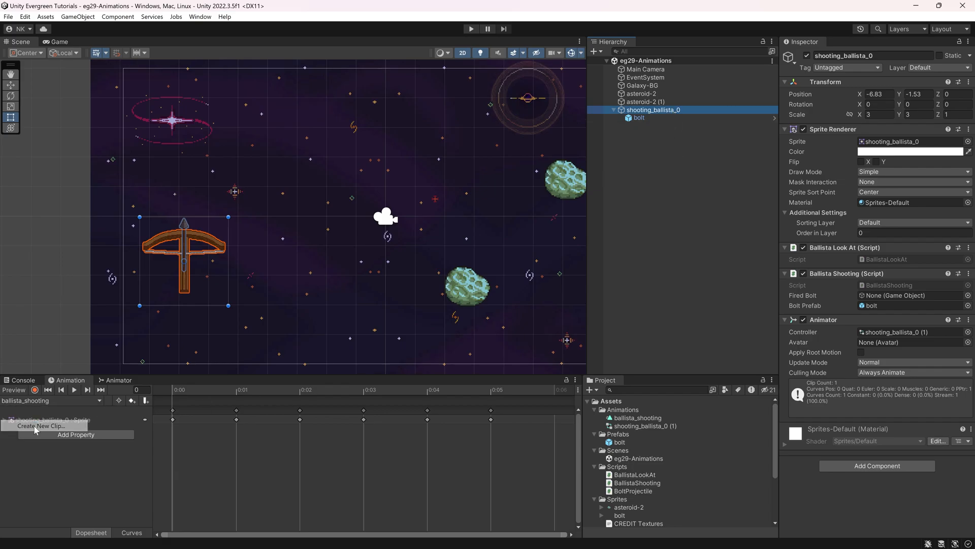
{"action": "left_click", "coordinate": [30, 425]}
{"action": "double_click", "coordinate": [113, 100]}
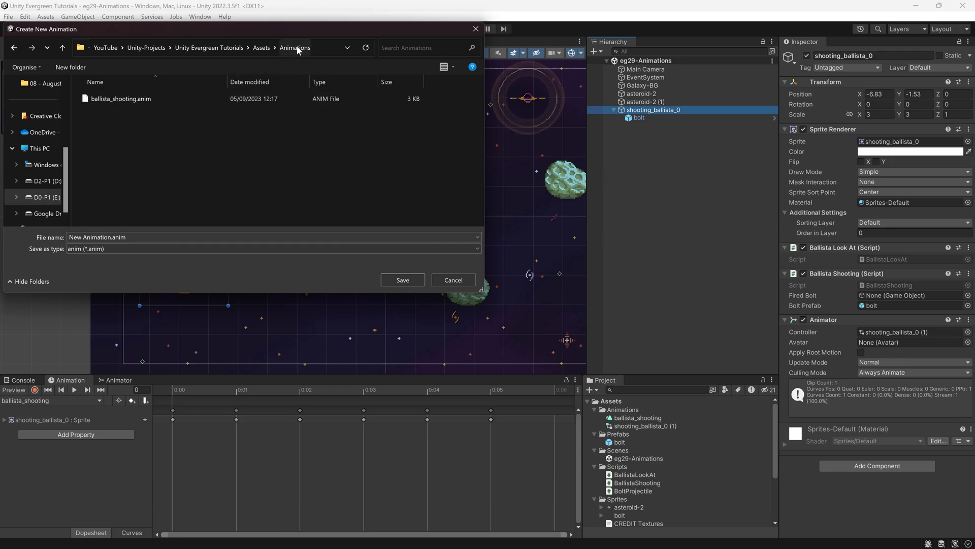
{"action": "left_click", "coordinate": [101, 236]}
{"action": "type", "text": "ballista"}
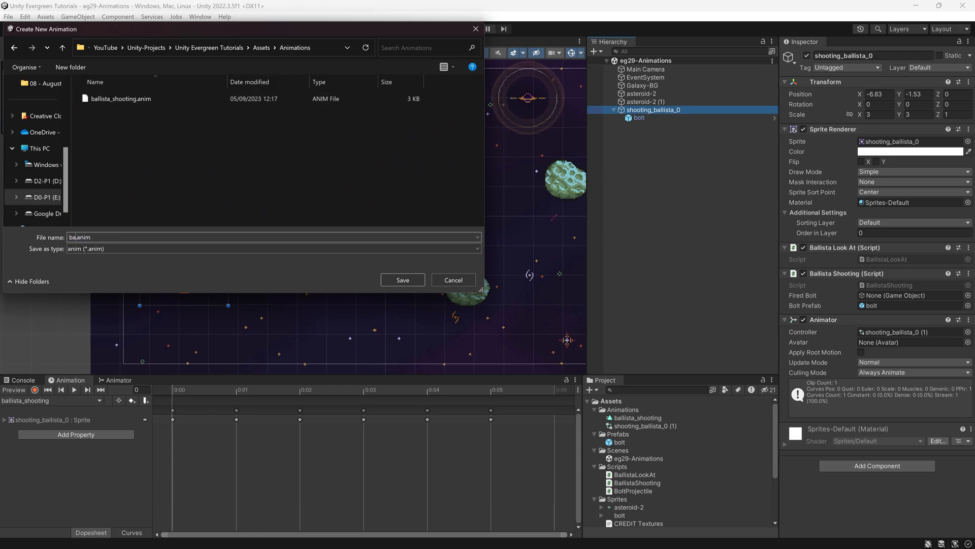
{"action": "type", "text": "_idle"}
{"action": "key", "text": "Return"}
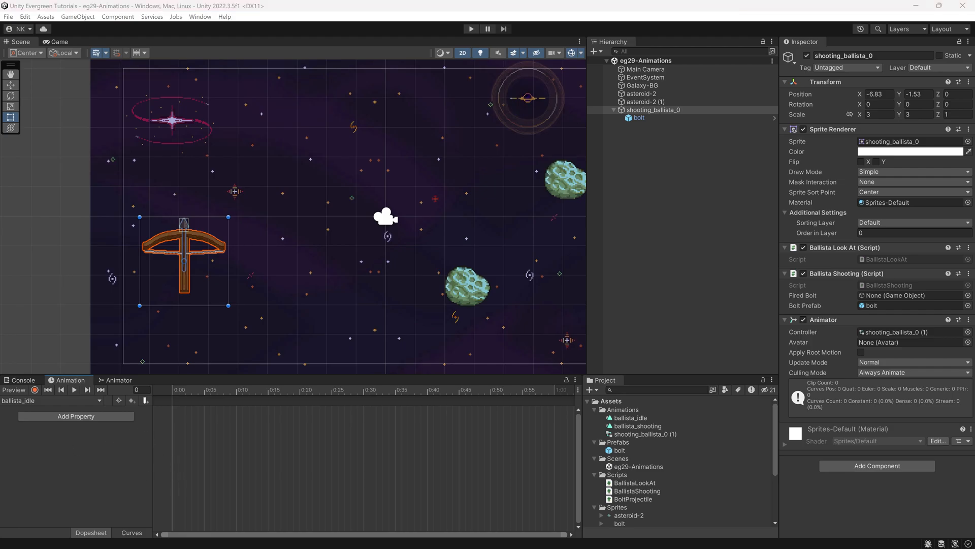
{"action": "left_click", "coordinate": [74, 389]}
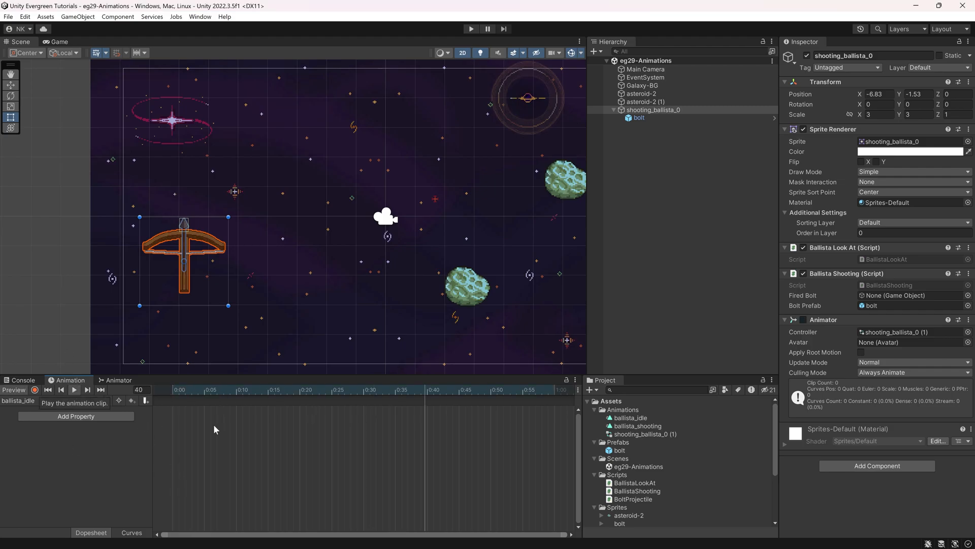
Step: Arrange the Animator graph with ballista_shooting moved up beside Any State and ballista_idle placed beside Entry
{"action": "left_click", "coordinate": [116, 379]}
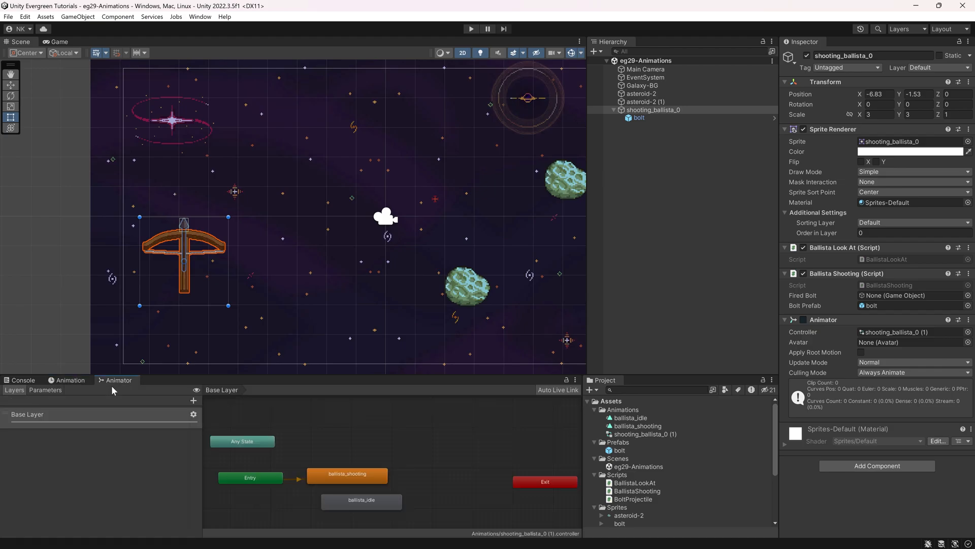
{"action": "left_click_drag", "start_coordinate": [325, 474], "coordinate": [325, 439]}
{"action": "left_click_drag", "start_coordinate": [345, 501], "coordinate": [341, 480]}
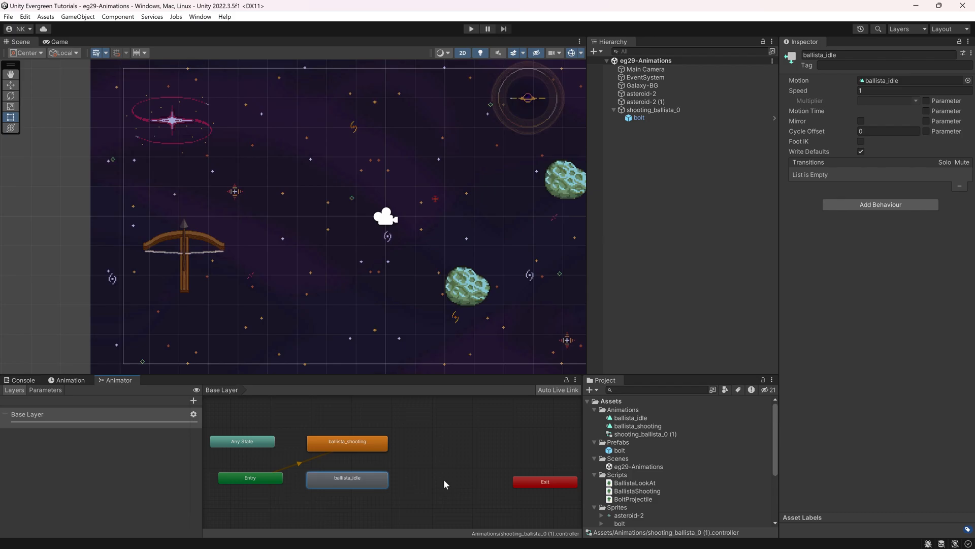
Step: Inspect the Entry node and its default transition, and move the ballista_idle state beside ballista_shooting in the Animator graph
{"action": "mouse_move", "coordinate": [355, 479]}
{"action": "left_mouse_down"}
{"action": "mouse_move", "coordinate": [404, 471]}
{"action": "mouse_move", "coordinate": [373, 473]}
{"action": "left_mouse_up"}
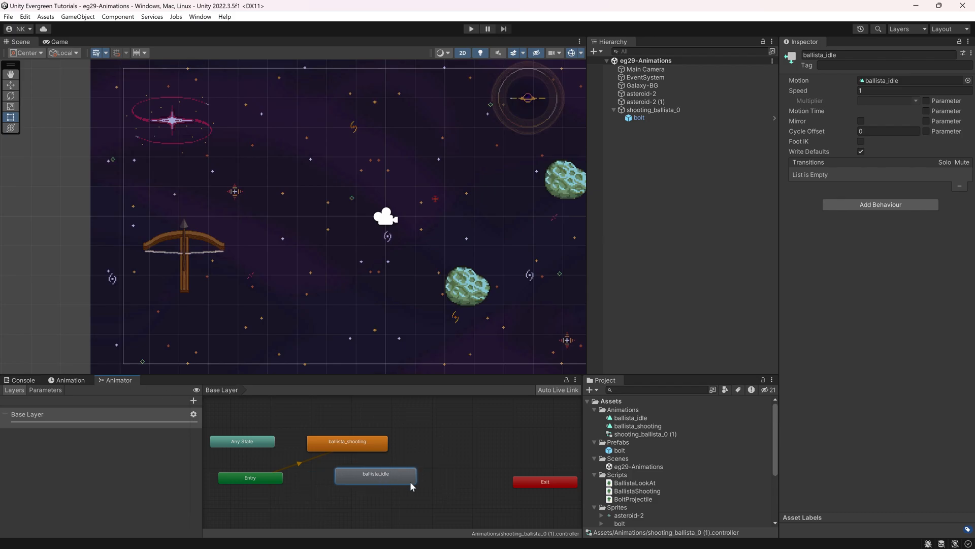
{"action": "left_click", "coordinate": [306, 463]}
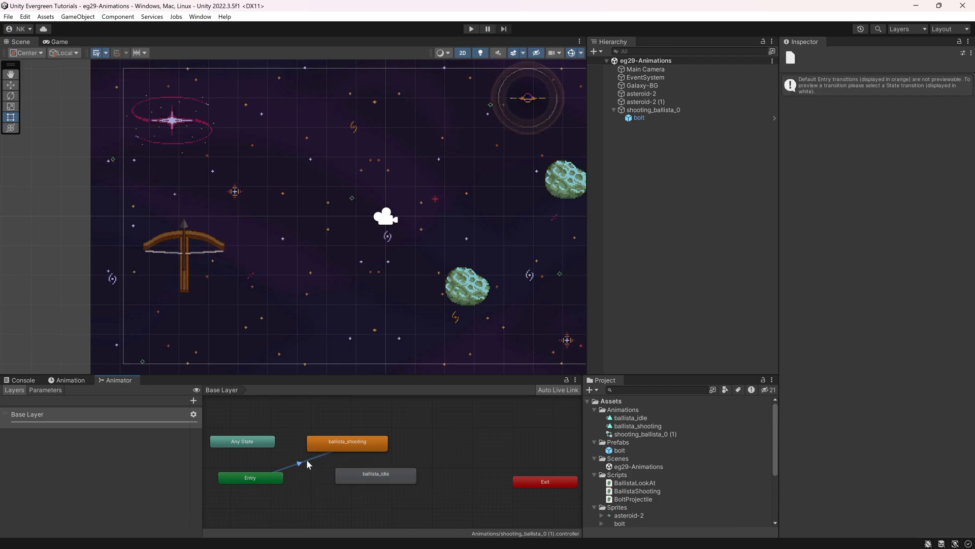
{"action": "left_click", "coordinate": [265, 484]}
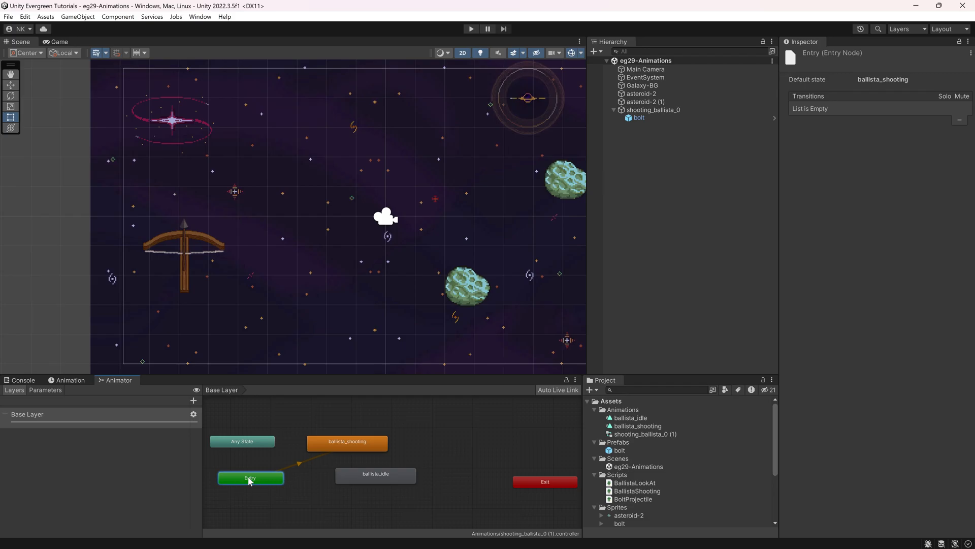
{"action": "left_click", "coordinate": [332, 442]}
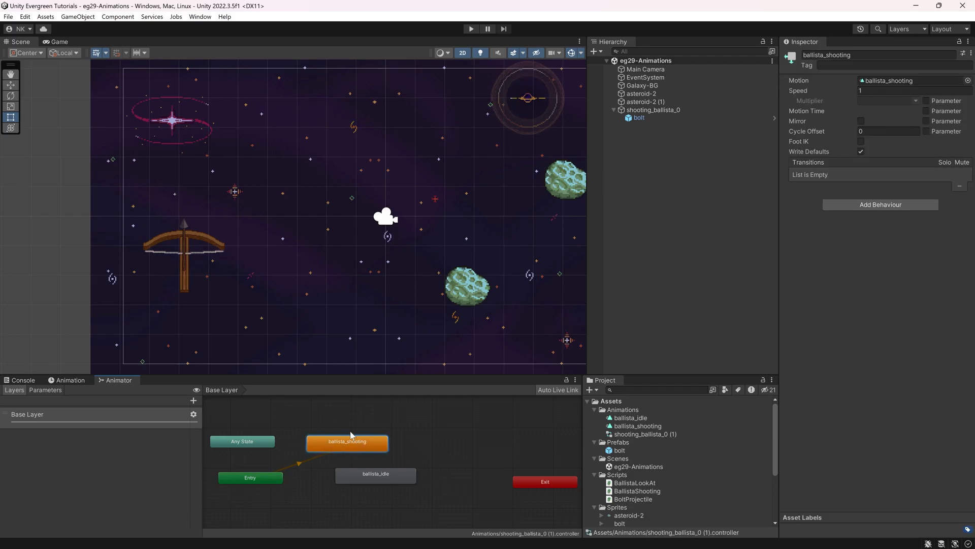
{"action": "left_click", "coordinate": [381, 480]}
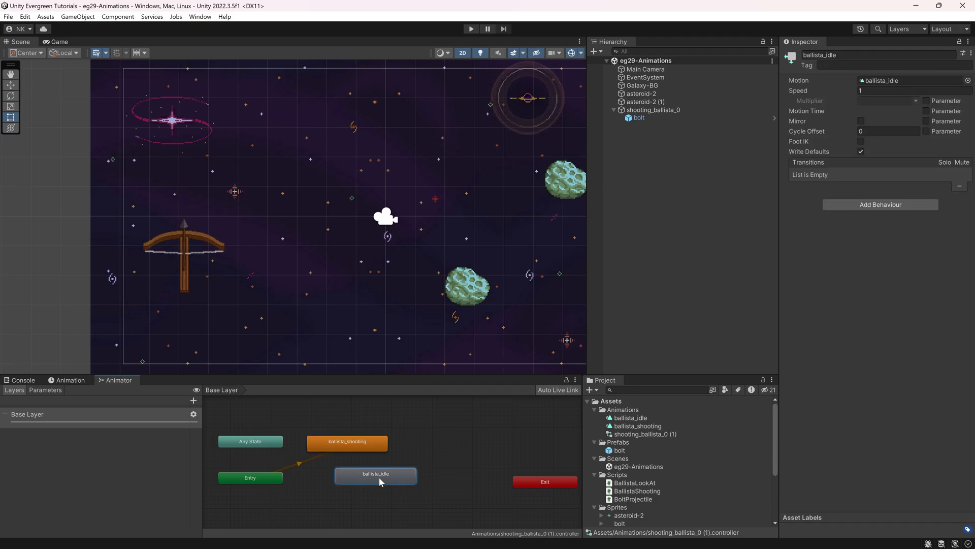
{"action": "left_click_drag", "start_coordinate": [379, 477], "coordinate": [444, 446]}
{"action": "left_click", "coordinate": [375, 464]}
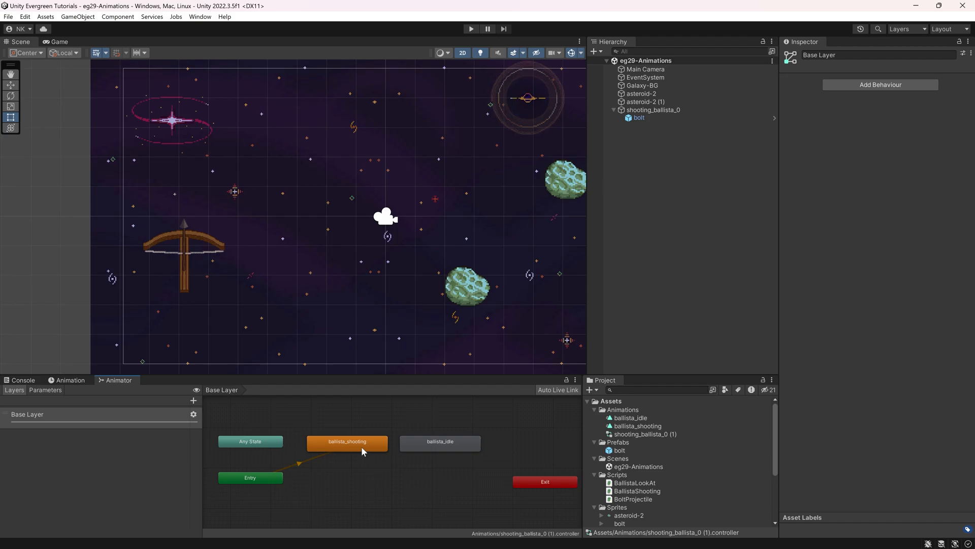
Step: Play back the ballista_shooting clip in the Animation window and scrub between frames 0 and 3 to examine the reloading part
{"action": "left_click", "coordinate": [72, 381]}
{"action": "left_click", "coordinate": [57, 401]}
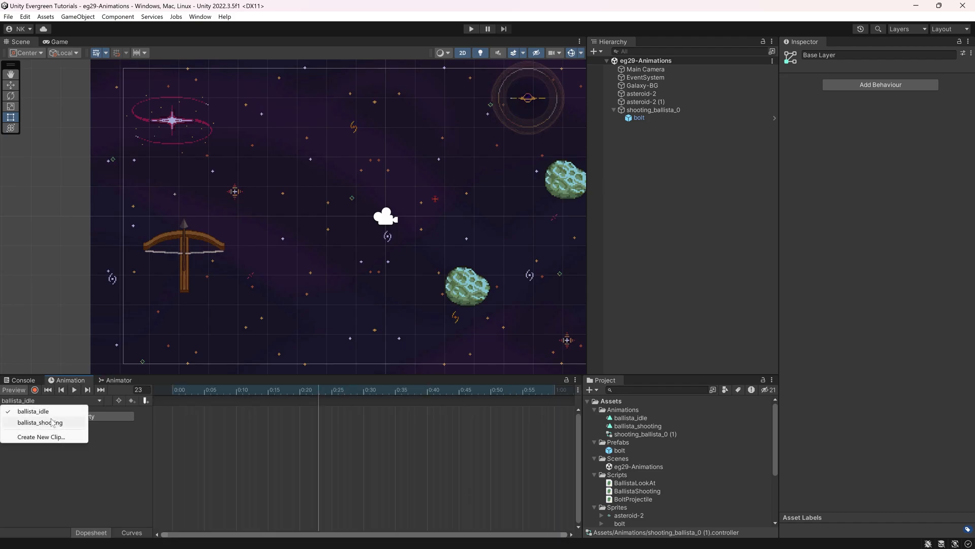
{"action": "left_click", "coordinate": [53, 422]}
{"action": "left_click", "coordinate": [73, 389]}
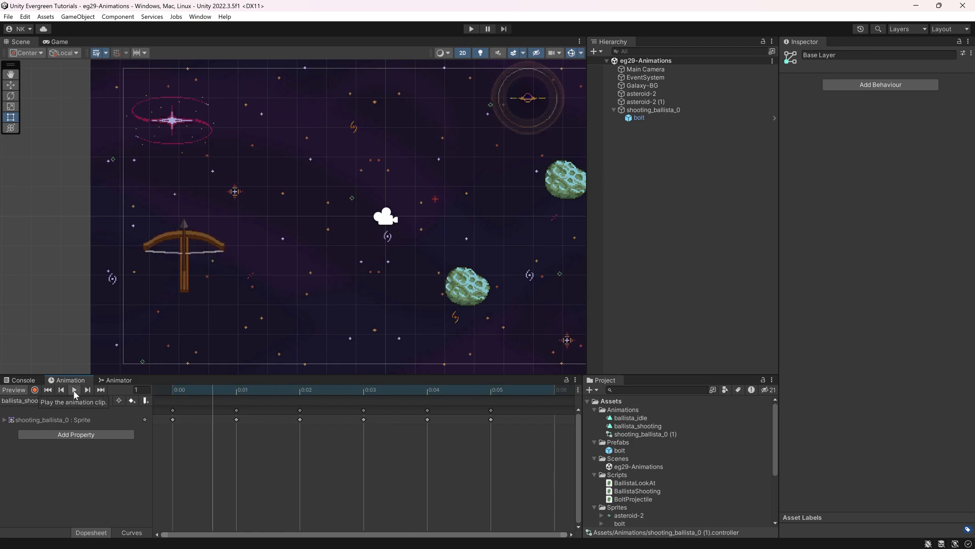
{"action": "left_click", "coordinate": [75, 390]}
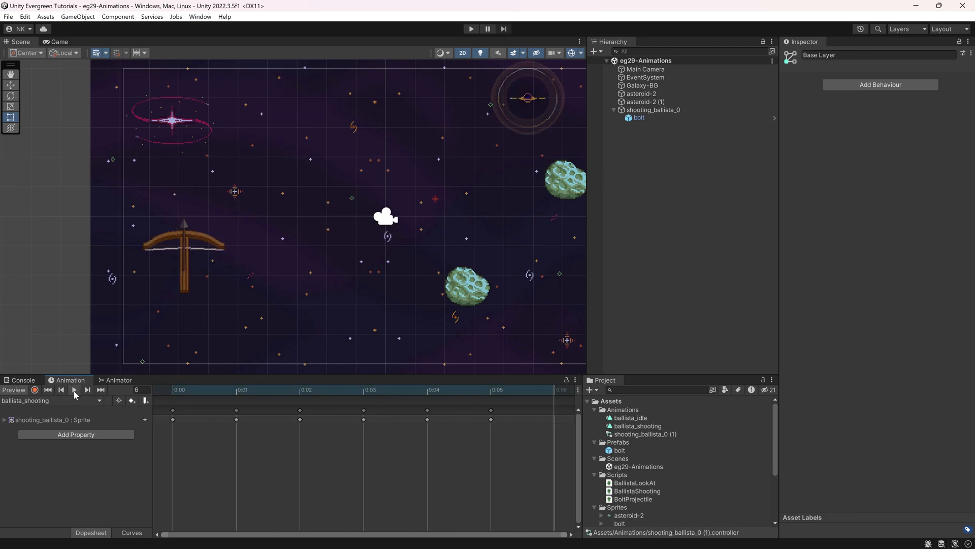
{"action": "left_click", "coordinate": [178, 390]}
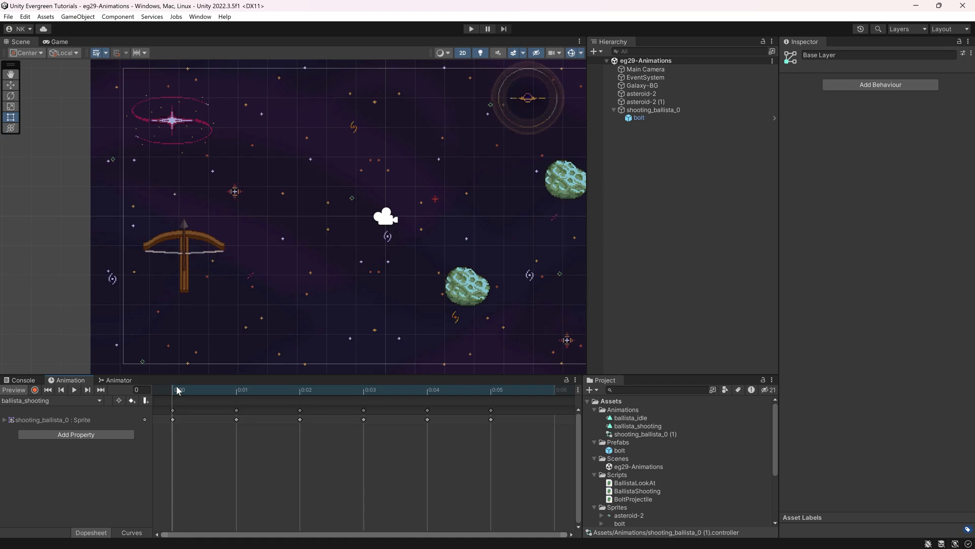
{"action": "left_click_drag", "start_coordinate": [178, 390], "coordinate": [370, 408]}
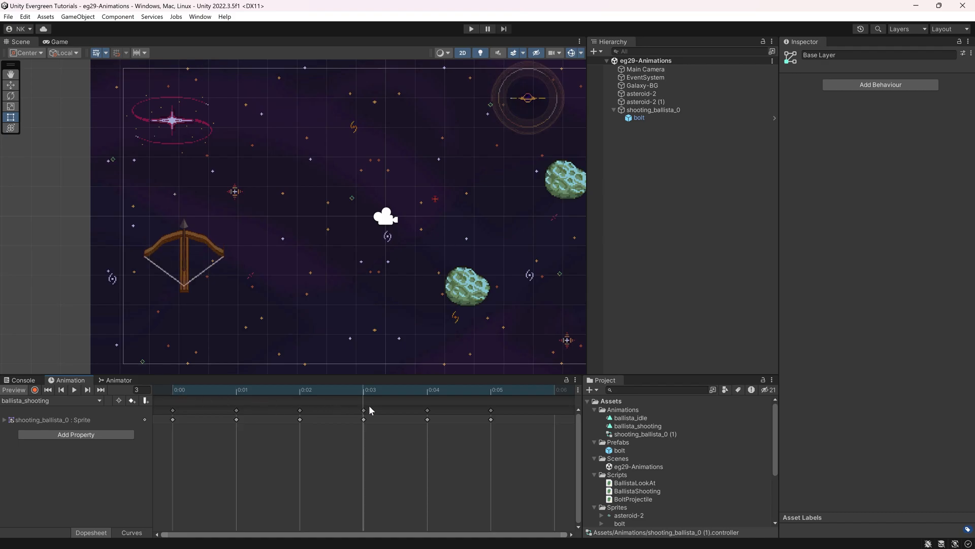
{"action": "mouse_move", "coordinate": [370, 410]}
{"action": "left_mouse_down"}
{"action": "mouse_move", "coordinate": [385, 388]}
{"action": "mouse_move", "coordinate": [372, 394]}
{"action": "mouse_move", "coordinate": [491, 400]}
{"action": "mouse_move", "coordinate": [178, 450]}
{"action": "left_mouse_up"}
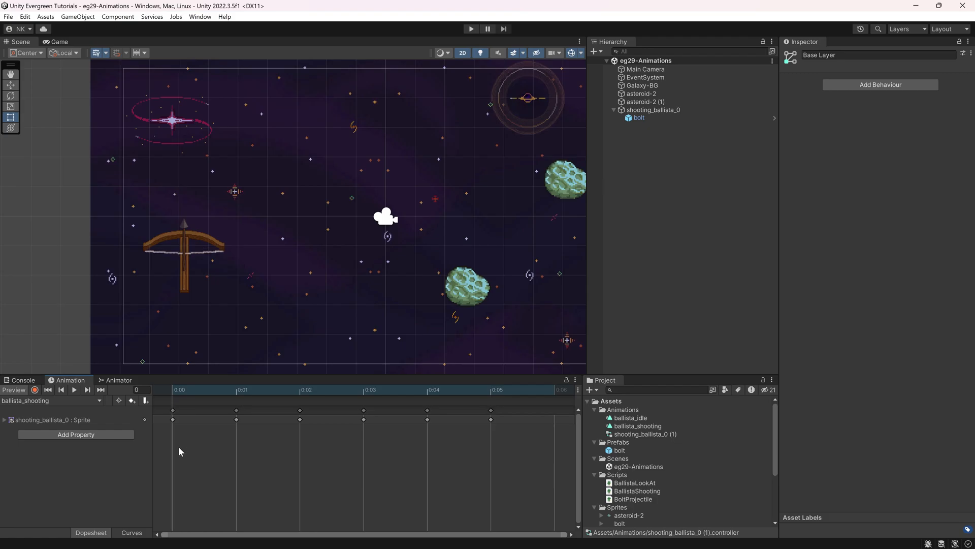
{"action": "mouse_move", "coordinate": [173, 391]}
{"action": "left_mouse_down"}
{"action": "mouse_move", "coordinate": [508, 391]}
{"action": "mouse_move", "coordinate": [168, 396]}
{"action": "mouse_move", "coordinate": [499, 416]}
{"action": "mouse_move", "coordinate": [127, 410]}
{"action": "left_mouse_up"}
{"action": "mouse_move", "coordinate": [179, 391]}
{"action": "left_mouse_down"}
{"action": "mouse_move", "coordinate": [452, 392]}
{"action": "mouse_move", "coordinate": [170, 394]}
{"action": "left_mouse_up"}
Step: Create a new animation clip named ballista_reloaded for shooting_ballista_0 in the Animations folder
{"action": "left_click", "coordinate": [642, 110]}
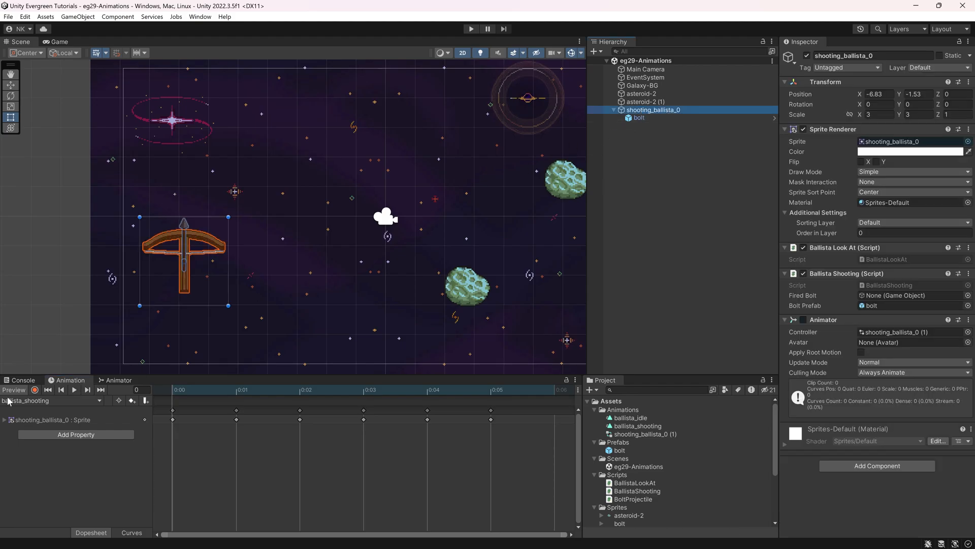
{"action": "left_click", "coordinate": [40, 401]}
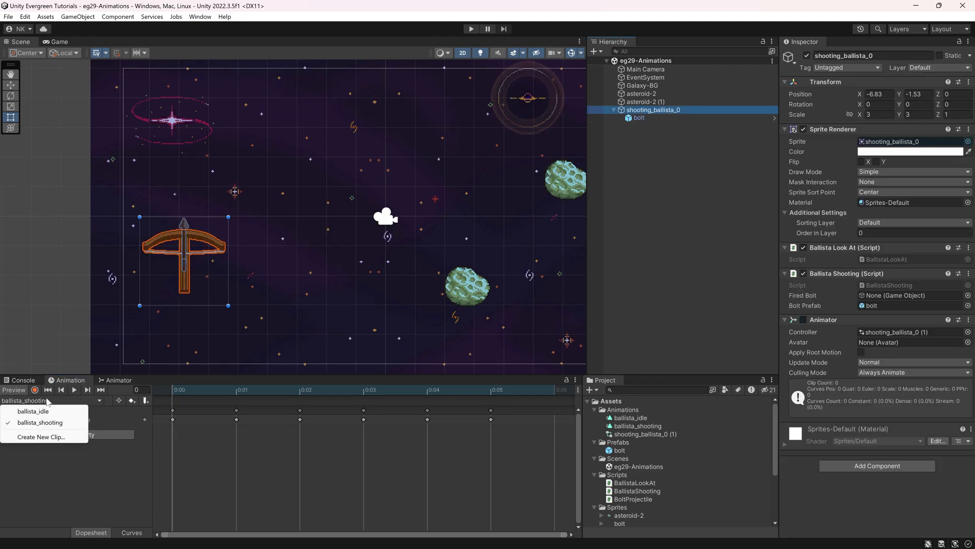
{"action": "left_click", "coordinate": [41, 436]}
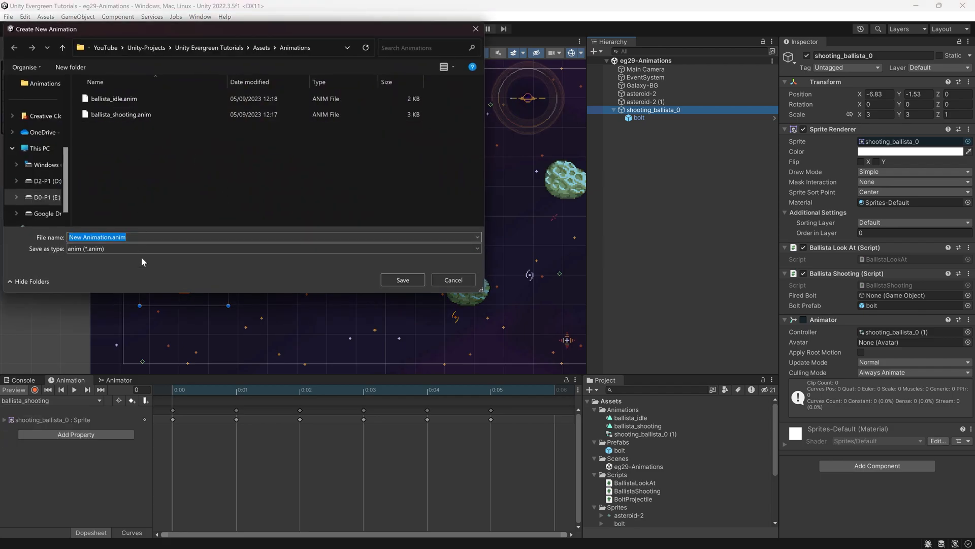
{"action": "left_click", "coordinate": [103, 237]}
{"action": "left_click_drag", "start_coordinate": [109, 237], "coordinate": [24, 236]}
{"action": "type", "text": "ballits"}
{"action": "type", "text": "reloaded"}
{"action": "key", "text": "Return"}
Step: Add the Sprite Renderer's Sprite property to the ballista_reloaded clip and expand its track to show the sprite previews
{"action": "left_click", "coordinate": [107, 423]}
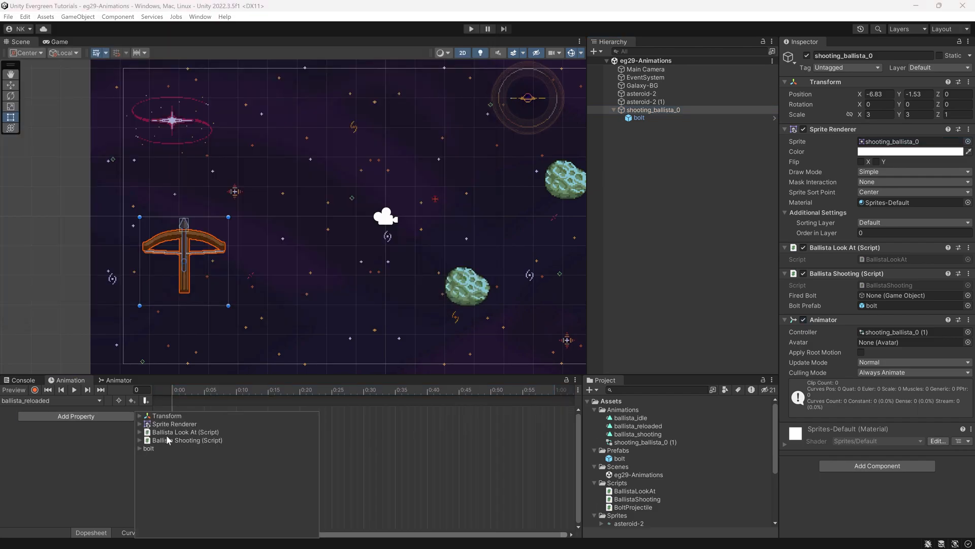
{"action": "left_click", "coordinate": [139, 448]}
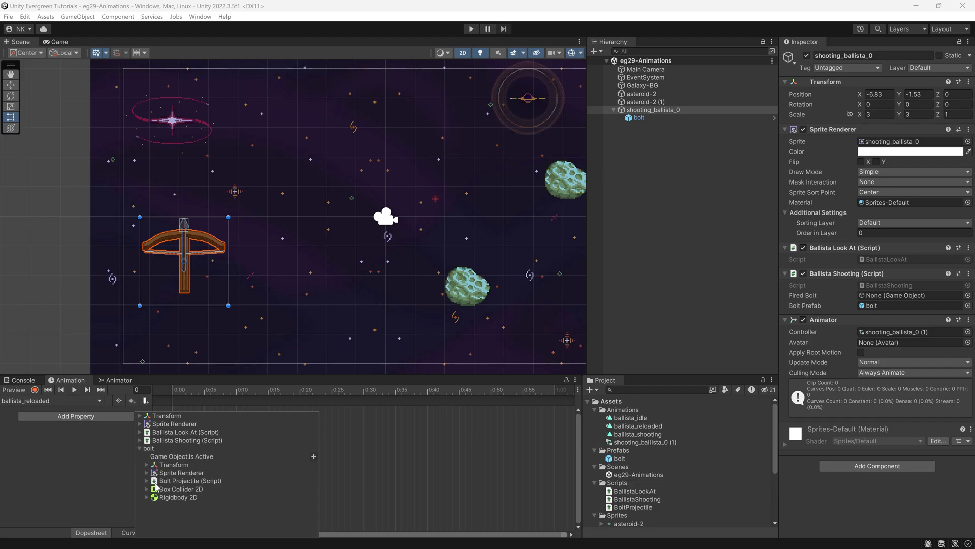
{"action": "left_click", "coordinate": [139, 449]}
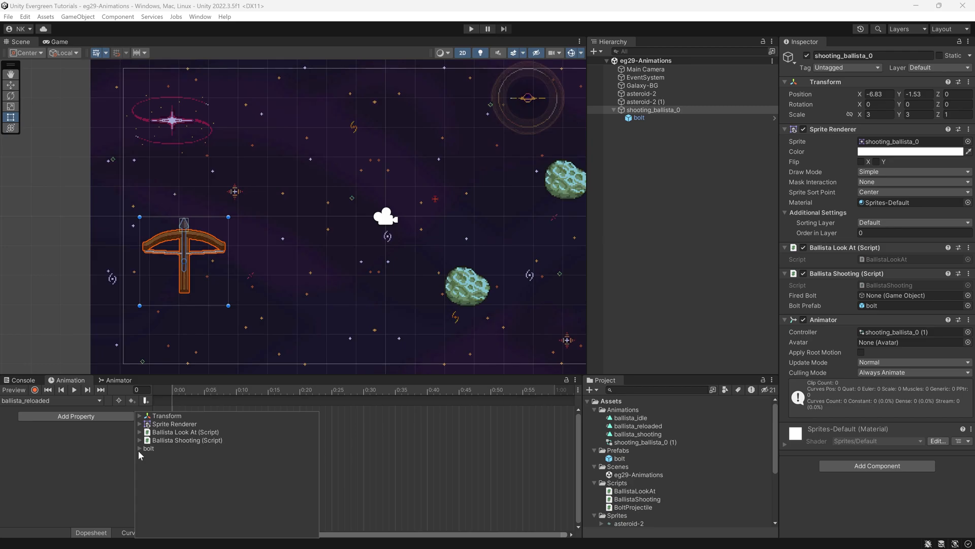
{"action": "left_click", "coordinate": [139, 424]}
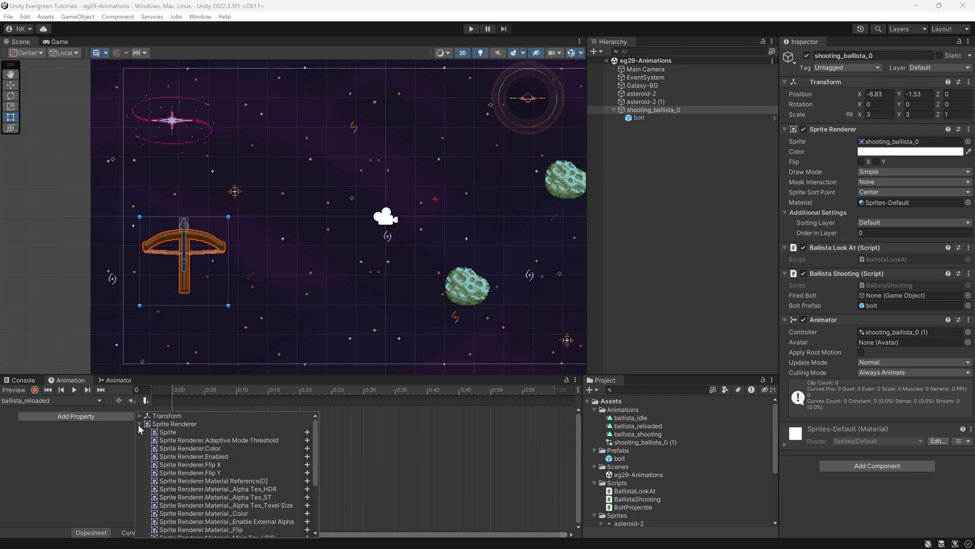
{"action": "left_click", "coordinate": [139, 424]}
{"action": "left_click", "coordinate": [140, 424]}
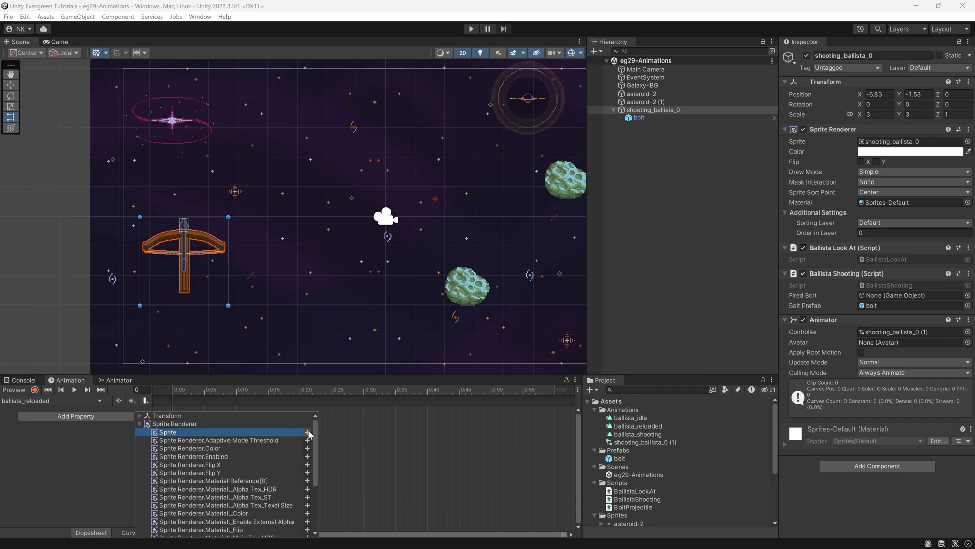
{"action": "left_click", "coordinate": [307, 432]}
{"action": "left_click", "coordinate": [4, 420]}
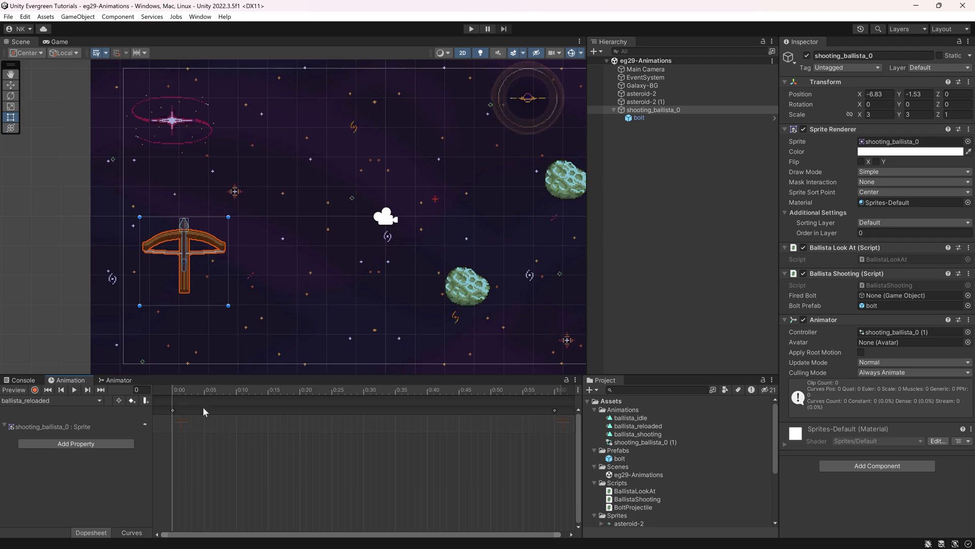
Step: Set the frame 0 sprite of ballista_reloaded to shooting_ballista_3 and play back the clip
{"action": "scroll", "coordinate": [721, 501], "scroll_direction": "down", "scroll_amount": 4}
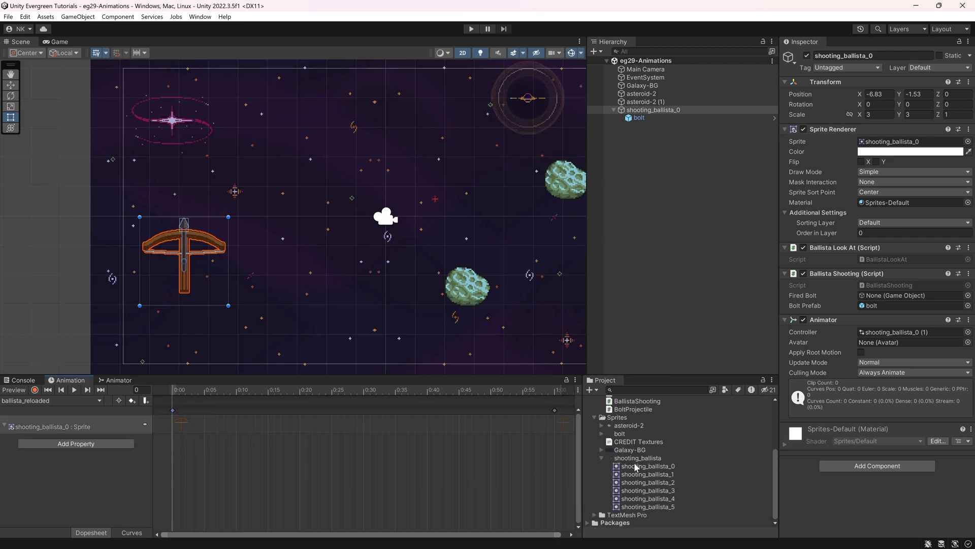
{"action": "left_click", "coordinate": [655, 489]}
{"action": "left_click", "coordinate": [662, 499]}
{"action": "left_click", "coordinate": [665, 492]}
{"action": "left_click_drag", "start_coordinate": [666, 491], "coordinate": [176, 425]}
{"action": "left_click", "coordinate": [173, 390]}
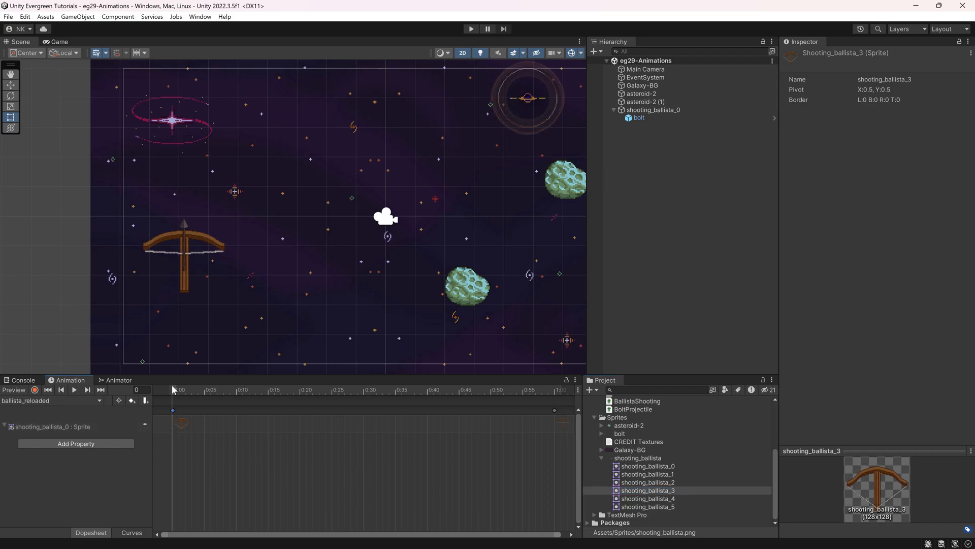
{"action": "left_click", "coordinate": [74, 390]}
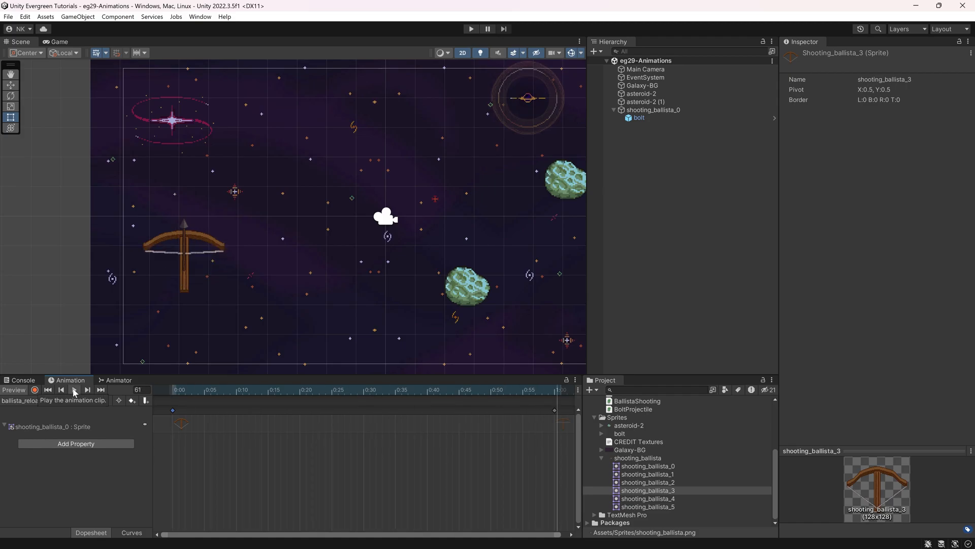
{"action": "left_click", "coordinate": [74, 389]}
Step: Delete the end keyframe at 1:00 from ballista_reloaded and play back the clip from frame 0
{"action": "left_click_drag", "start_coordinate": [535, 390], "coordinate": [557, 392]}
{"action": "left_click_drag", "start_coordinate": [523, 459], "coordinate": [561, 414]}
{"action": "key", "text": "Delete"}
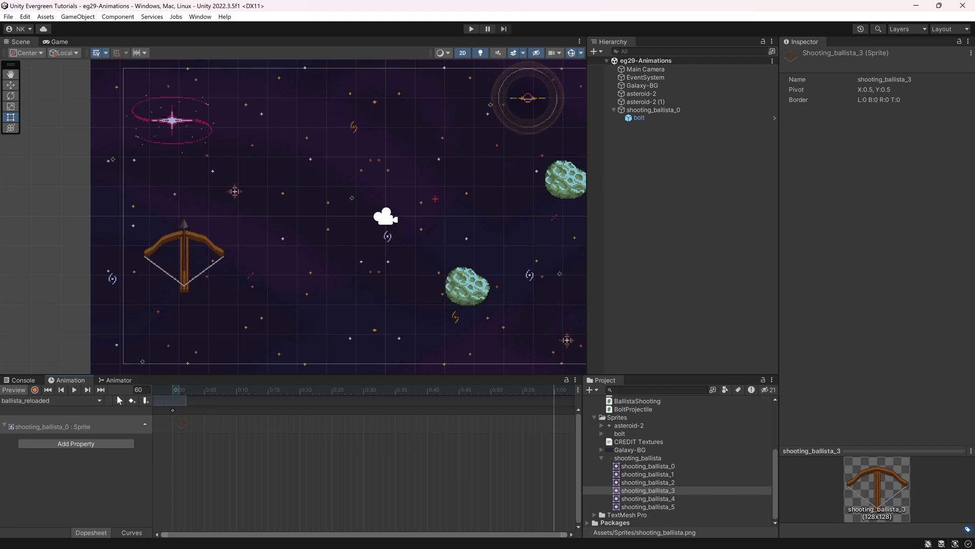
{"action": "left_click_drag", "start_coordinate": [217, 391], "coordinate": [105, 398]}
{"action": "left_click", "coordinate": [73, 390]}
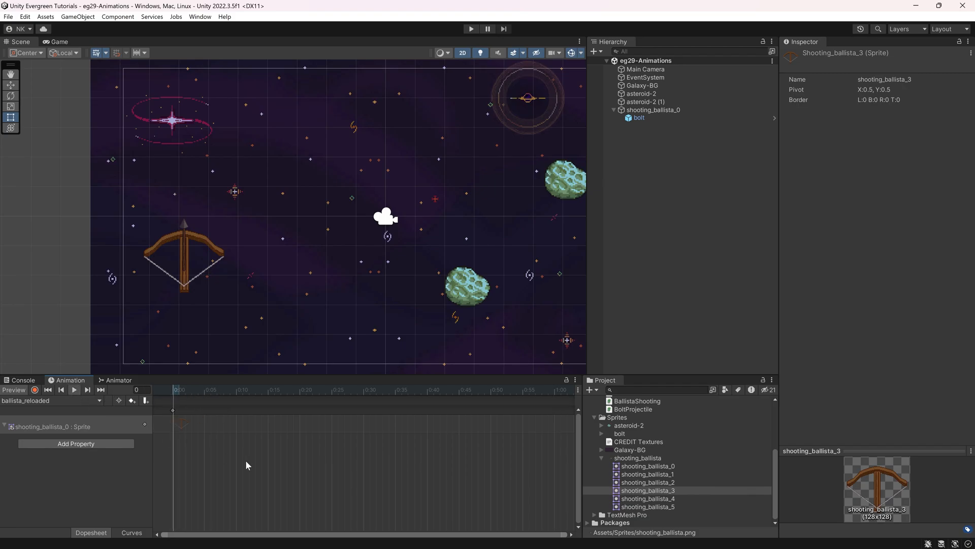
{"action": "left_click", "coordinate": [75, 390]}
{"action": "left_click_drag", "start_coordinate": [177, 390], "coordinate": [173, 392]}
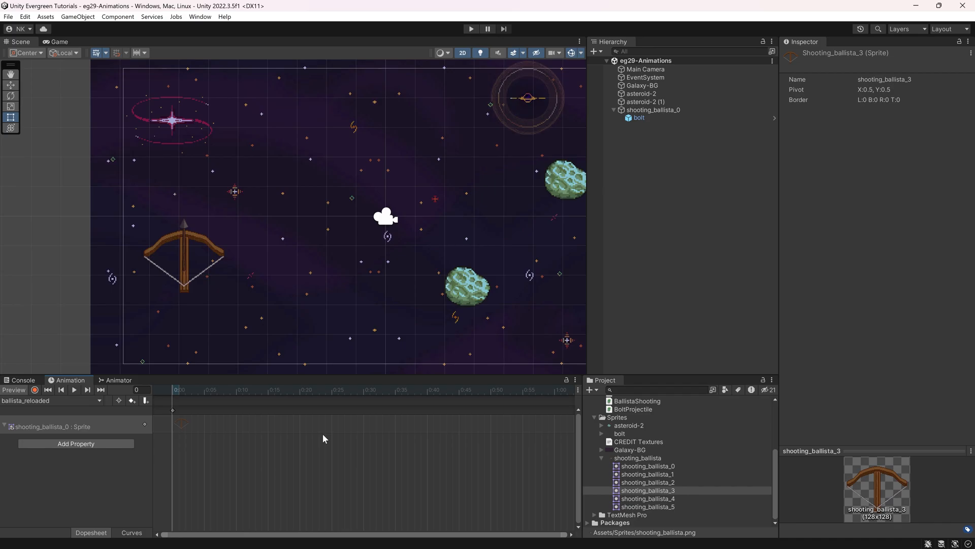
Step: Duplicate the frame 0 keyframe of ballista_reloaded to 0:10 and play back the clip
{"action": "left_click_drag", "start_coordinate": [281, 441], "coordinate": [125, 388]}
{"action": "left_click_drag", "start_coordinate": [249, 460], "coordinate": [155, 396]}
{"action": "left_click_drag", "start_coordinate": [224, 451], "coordinate": [172, 406]}
{"action": "left_click", "coordinate": [235, 390]}
{"action": "key", "text": "ctrl+v"}
{"action": "left_click", "coordinate": [158, 391]}
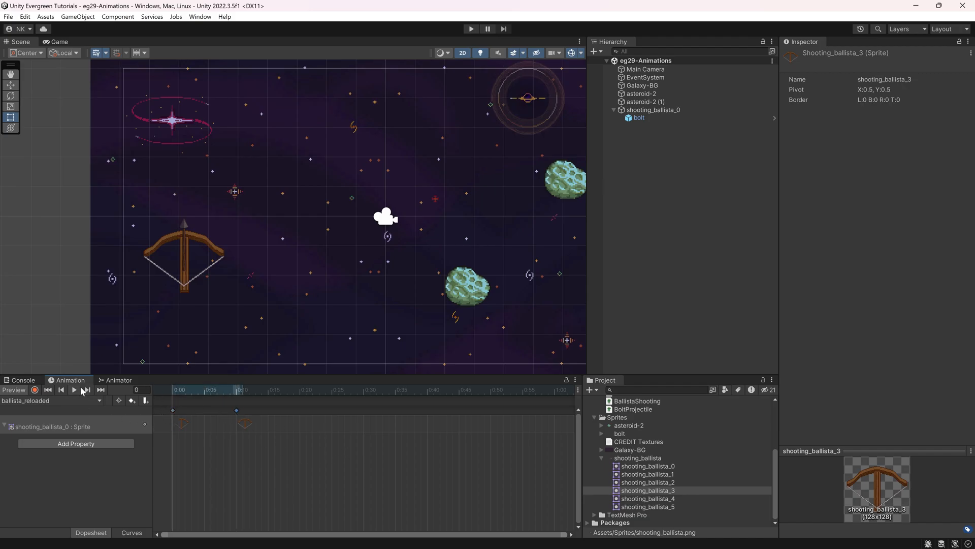
{"action": "left_click", "coordinate": [75, 389]}
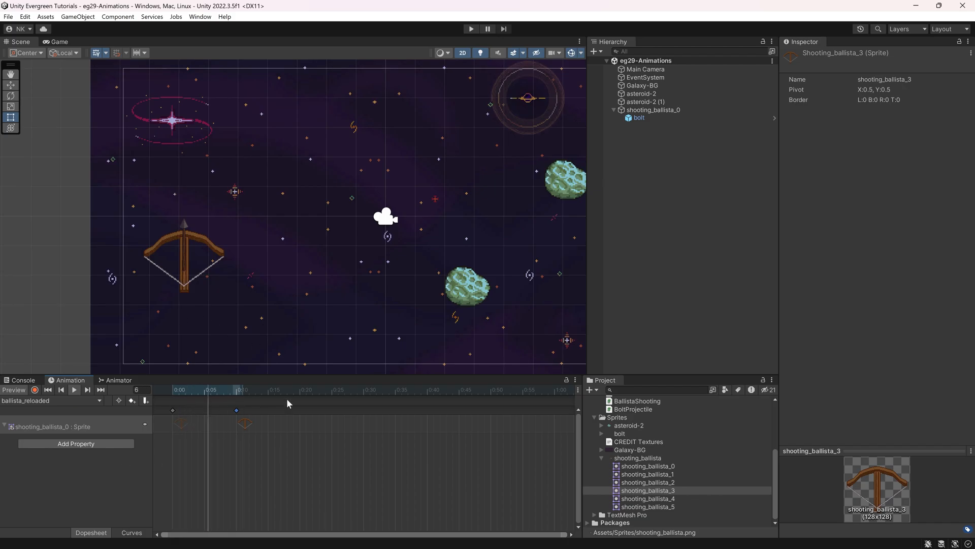
{"action": "left_click", "coordinate": [74, 390]}
Step: Move the second ballista_reloaded keyframe to 0:30 and scrub the clip's first frames
{"action": "left_click_drag", "start_coordinate": [275, 460], "coordinate": [372, 420]}
{"action": "left_click", "coordinate": [173, 389]}
{"action": "left_click_drag", "start_coordinate": [180, 390], "coordinate": [179, 439]}
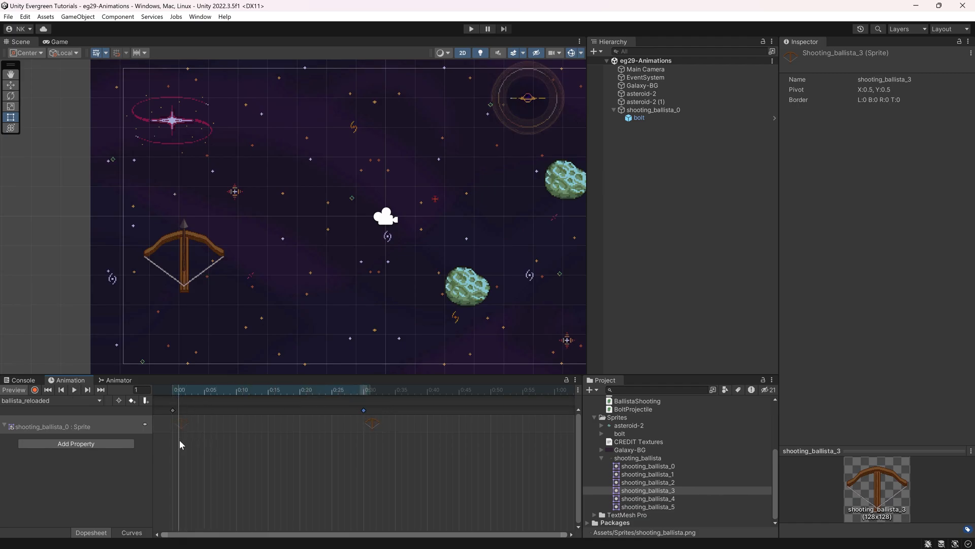
{"action": "left_click_drag", "start_coordinate": [185, 387], "coordinate": [159, 392]}
{"action": "left_click_drag", "start_coordinate": [390, 459], "coordinate": [113, 327]}
{"action": "left_click", "coordinate": [312, 472]}
Step: Switch to the ballista_shooting clip and delete its first three keyframes, from 0:00 to 0:02
{"action": "left_click", "coordinate": [31, 400]}
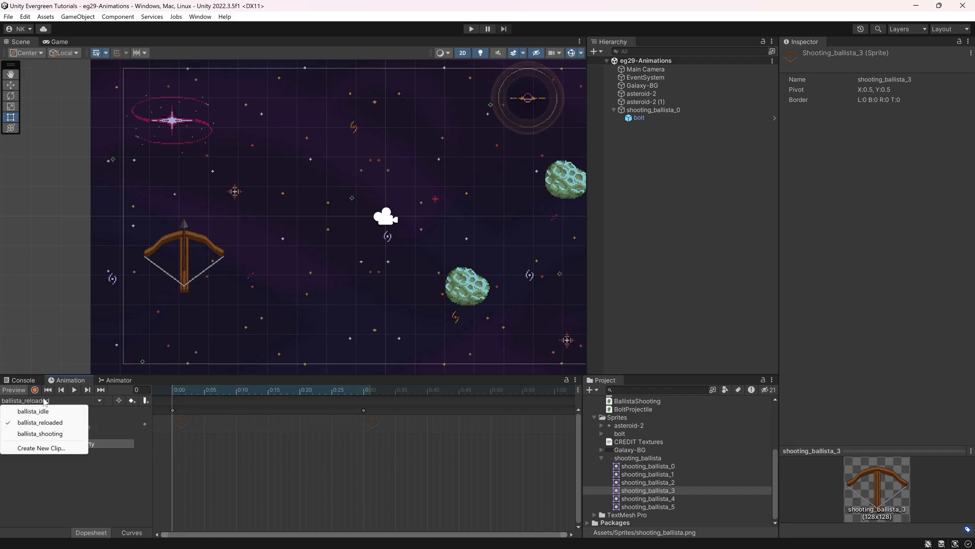
{"action": "left_click", "coordinate": [31, 431]}
{"action": "mouse_move", "coordinate": [175, 390]}
{"action": "left_mouse_down"}
{"action": "mouse_move", "coordinate": [244, 406]}
{"action": "mouse_move", "coordinate": [400, 409]}
{"action": "mouse_move", "coordinate": [194, 418]}
{"action": "mouse_move", "coordinate": [358, 443]}
{"action": "mouse_move", "coordinate": [321, 430]}
{"action": "mouse_move", "coordinate": [173, 425]}
{"action": "mouse_move", "coordinate": [486, 441]}
{"action": "mouse_move", "coordinate": [174, 448]}
{"action": "left_mouse_up"}
{"action": "left_click_drag", "start_coordinate": [311, 478], "coordinate": [46, 361]}
{"action": "key", "text": "Delete"}
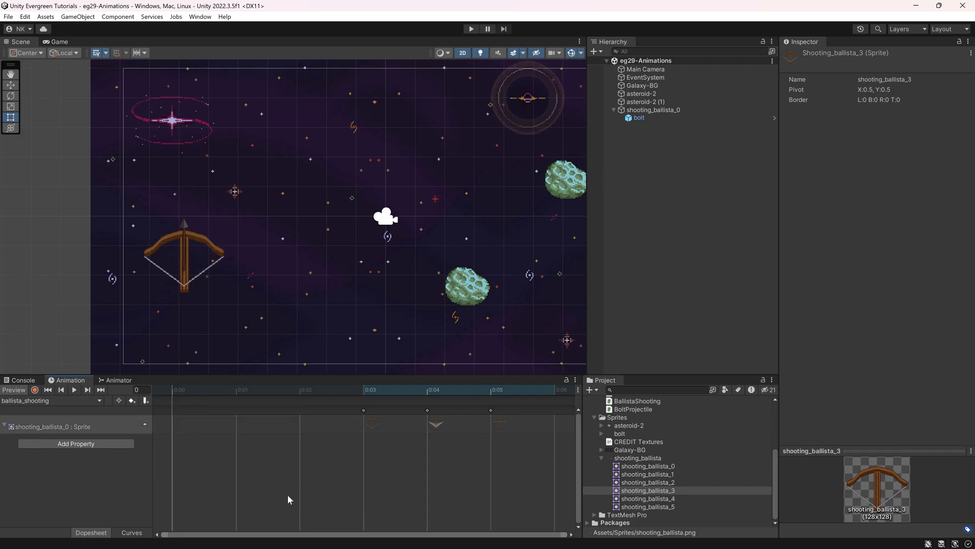
Step: Move the remaining ballista_shooting keyframes to frames 0, 2 and 3, and preview the shortened clip
{"action": "left_click_drag", "start_coordinate": [366, 410], "coordinate": [299, 403]}
{"action": "left_click_drag", "start_coordinate": [429, 422], "coordinate": [384, 402]}
{"action": "left_click_drag", "start_coordinate": [497, 421], "coordinate": [378, 414]}
{"action": "left_click_drag", "start_coordinate": [342, 391], "coordinate": [163, 391]}
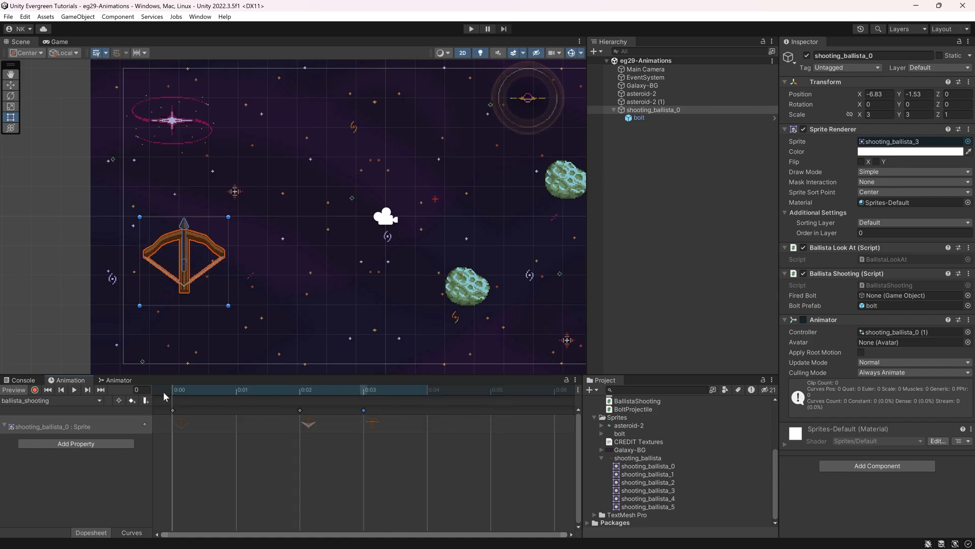
{"action": "left_click", "coordinate": [74, 390]}
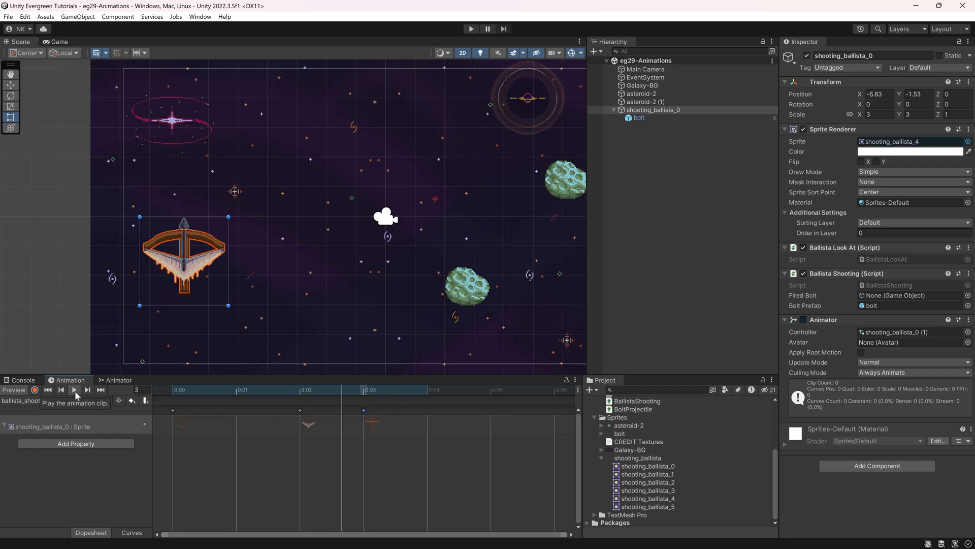
{"action": "left_click", "coordinate": [75, 392]}
{"action": "left_click_drag", "start_coordinate": [177, 393], "coordinate": [350, 400]}
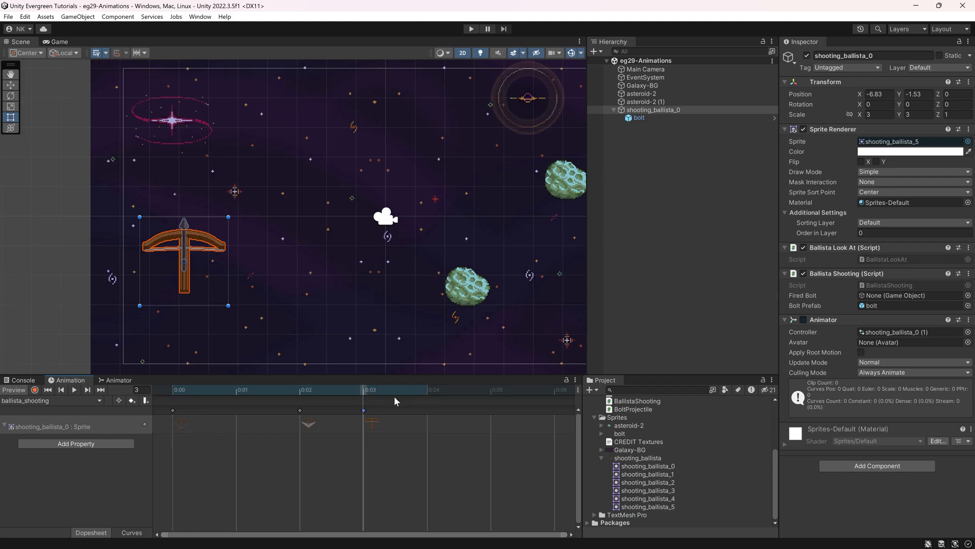
Step: Check the timelines of the ballista_idle and ballista_reloaded clips, and return to ballista_shooting
{"action": "left_click", "coordinate": [62, 400]}
{"action": "left_click", "coordinate": [31, 409]}
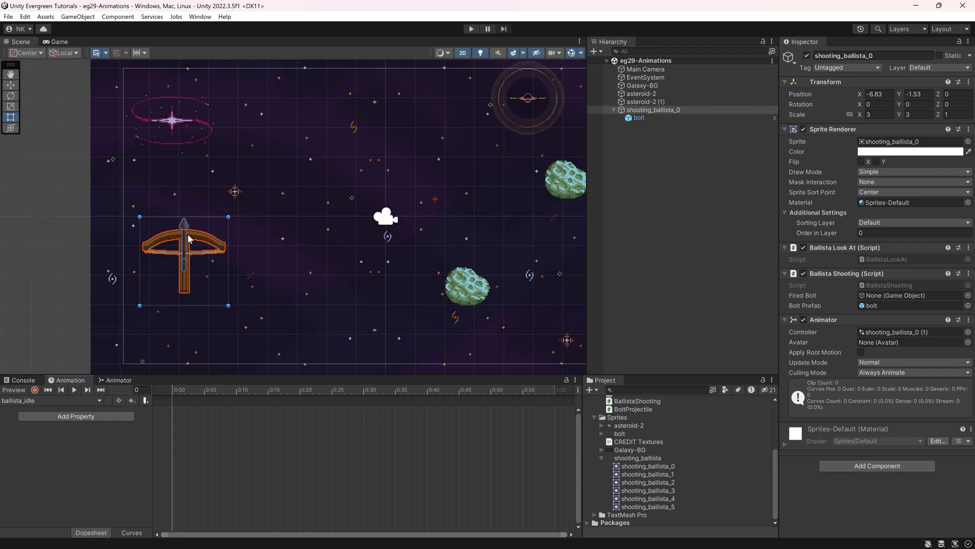
{"action": "left_click", "coordinate": [62, 400]}
{"action": "left_click", "coordinate": [51, 423]}
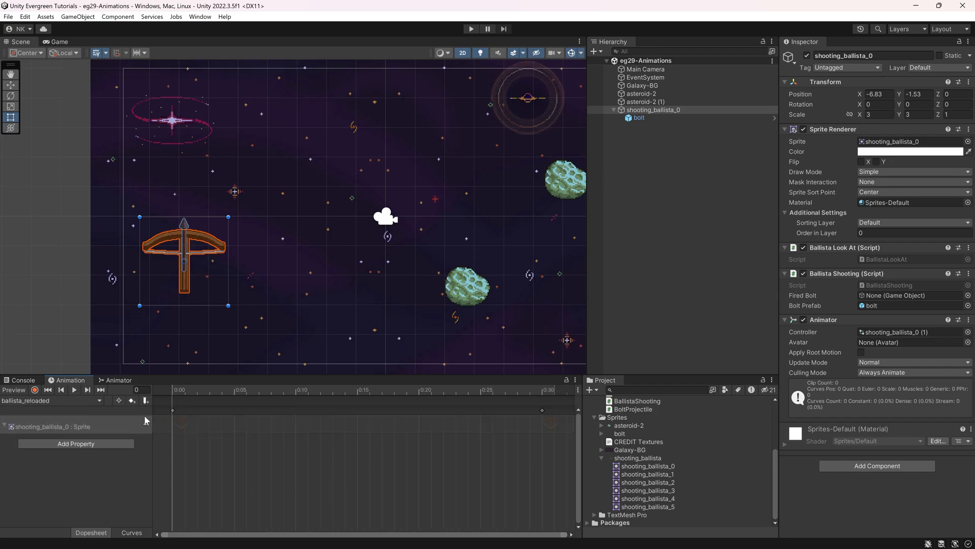
{"action": "left_click", "coordinate": [61, 400]}
{"action": "left_click", "coordinate": [36, 435]}
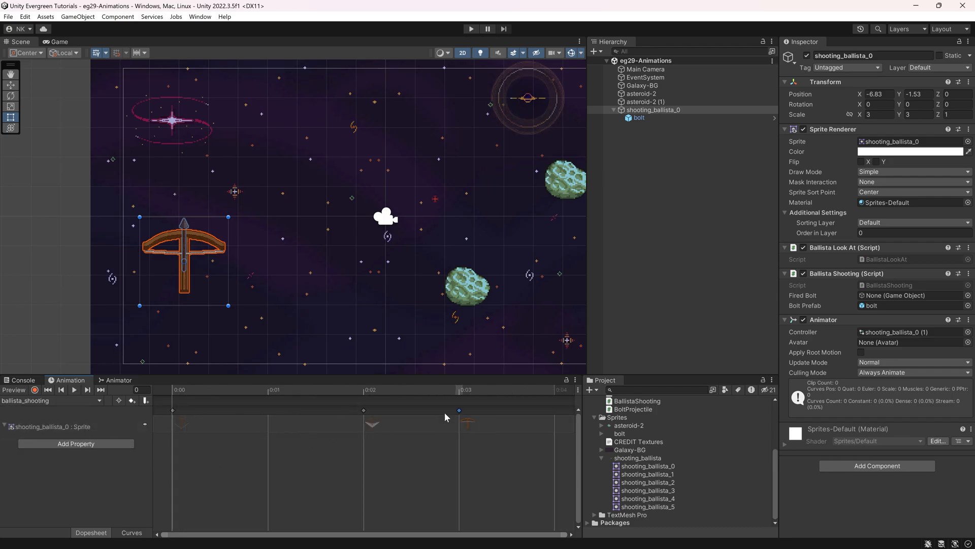
Step: Add a keyframe with the shooting_ballista_0 sprite at 0:04 of the ballista_shooting clip
{"action": "scroll", "coordinate": [393, 467], "scroll_direction": "down", "scroll_amount": 1}
{"action": "left_click_drag", "start_coordinate": [655, 473], "coordinate": [440, 423]}
{"action": "left_click_drag", "start_coordinate": [383, 393], "coordinate": [432, 406]}
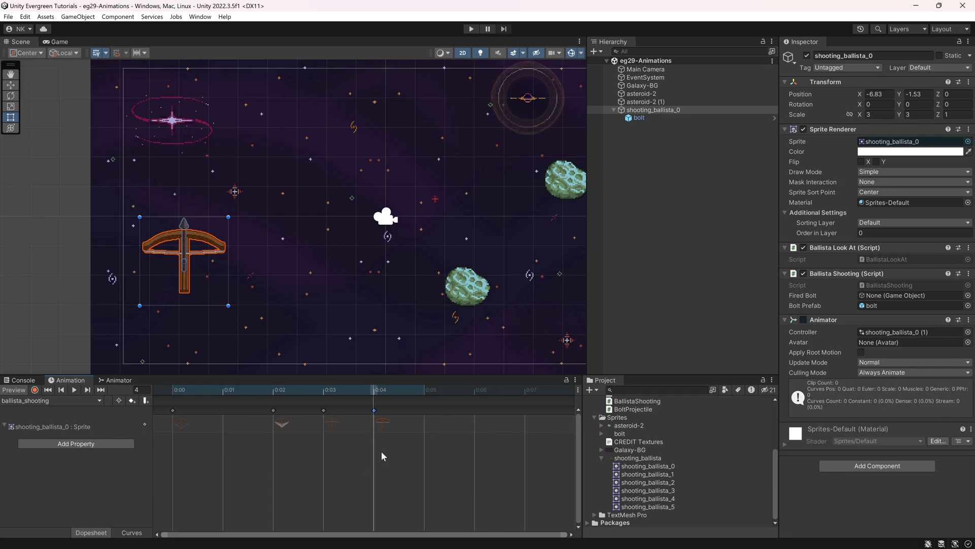
Step: Copy the ballista_shooting keyframes at 0:03 and 0:04, paste them from 0:06 onward, and preview the clip
{"action": "scroll", "coordinate": [321, 443], "scroll_direction": "down", "scroll_amount": 2}
{"action": "left_click_drag", "start_coordinate": [377, 464], "coordinate": [299, 417]}
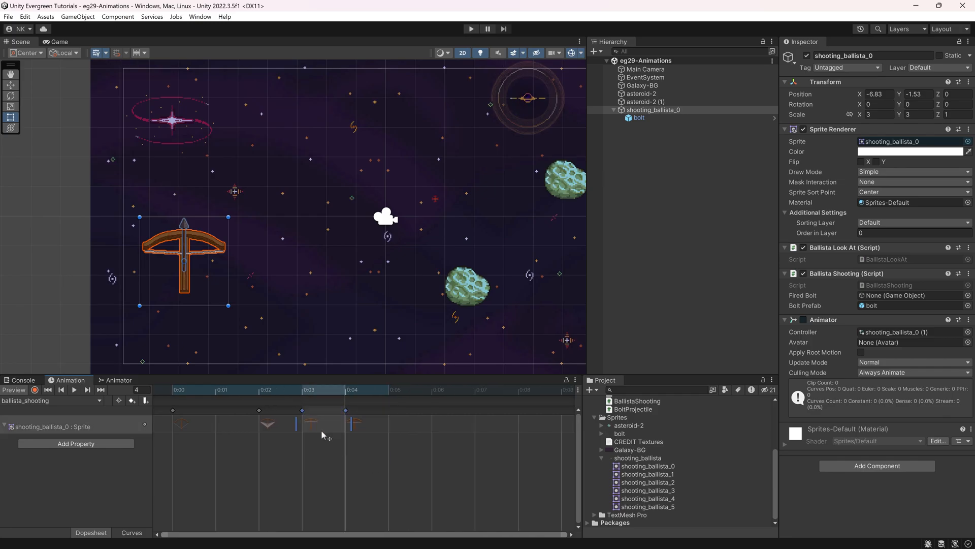
{"action": "mouse_move", "coordinate": [392, 476]}
{"action": "left_mouse_down"}
{"action": "mouse_move", "coordinate": [327, 422]}
{"action": "mouse_move", "coordinate": [383, 467]}
{"action": "left_mouse_up"}
{"action": "left_click", "coordinate": [427, 385]}
{"action": "key", "text": "ctrl+v"}
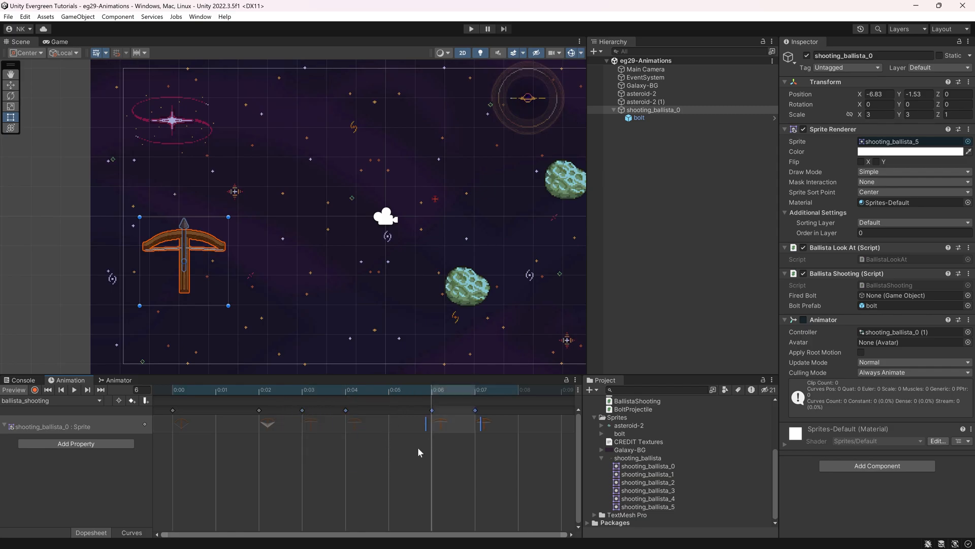
{"action": "left_click_drag", "start_coordinate": [421, 389], "coordinate": [170, 389]}
{"action": "left_click", "coordinate": [74, 391]}
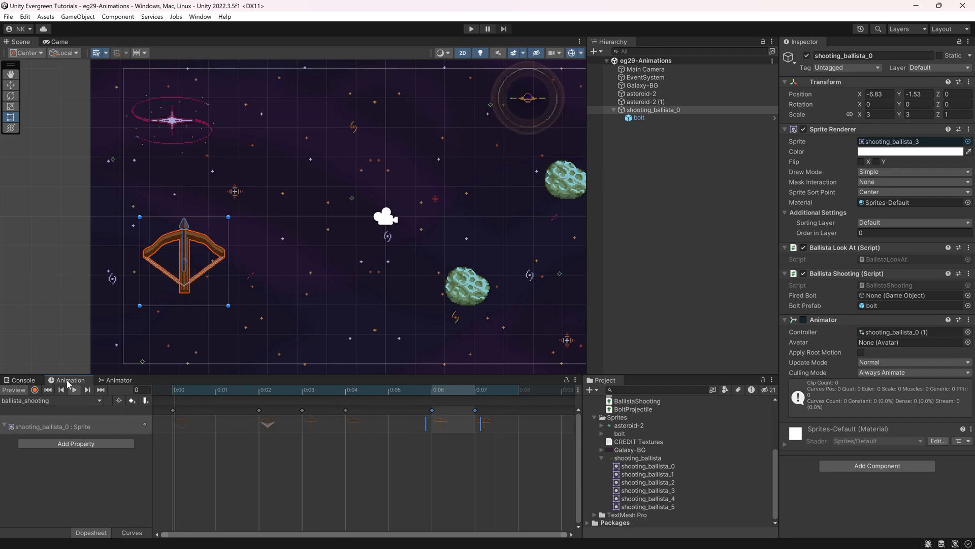
Step: Move the 0:06 keyframe of ballista_shooting to 0:05, and play and scrub the clip
{"action": "left_click", "coordinate": [435, 463]}
{"action": "left_click_drag", "start_coordinate": [432, 410], "coordinate": [389, 411]}
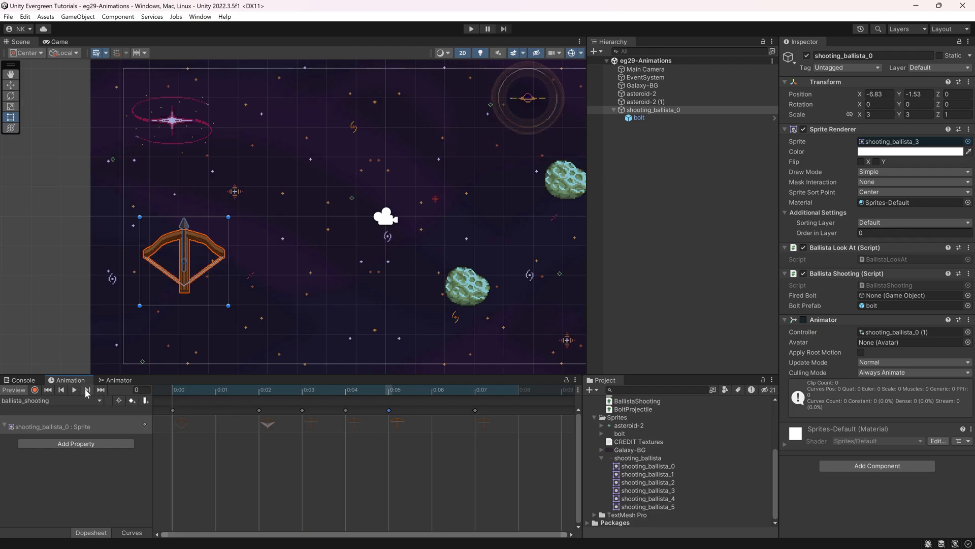
{"action": "key", "text": "space"}
{"action": "left_click_drag", "start_coordinate": [407, 389], "coordinate": [315, 486]}
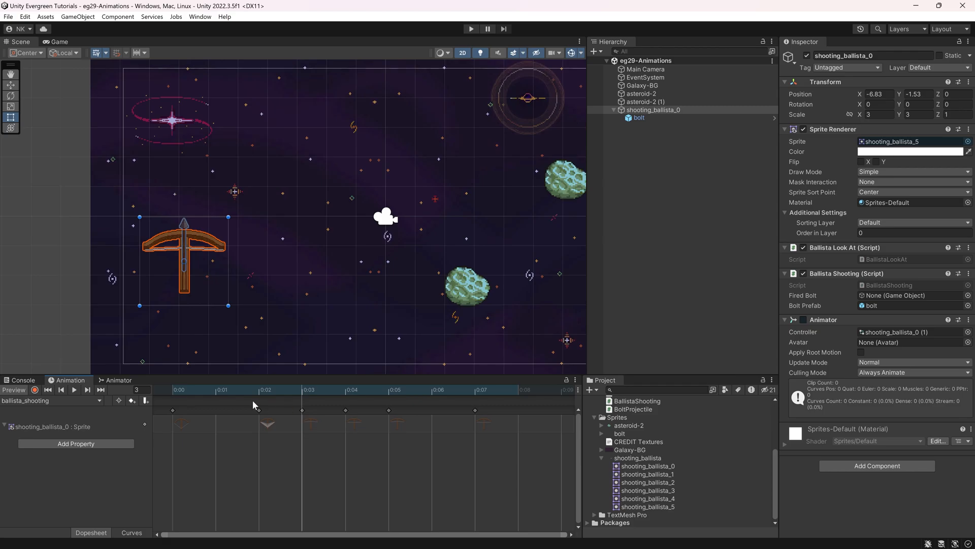
{"action": "left_click_drag", "start_coordinate": [259, 389], "coordinate": [223, 474]}
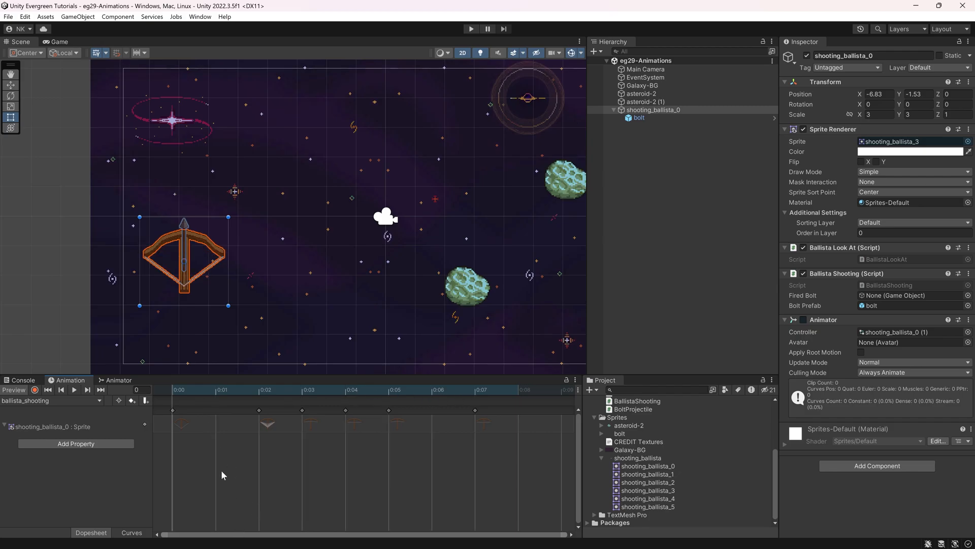
Step: Play back the ballista_idle clip and the ballista_reloaded clip in turn
{"action": "left_click", "coordinate": [60, 400]}
{"action": "left_click", "coordinate": [55, 419]}
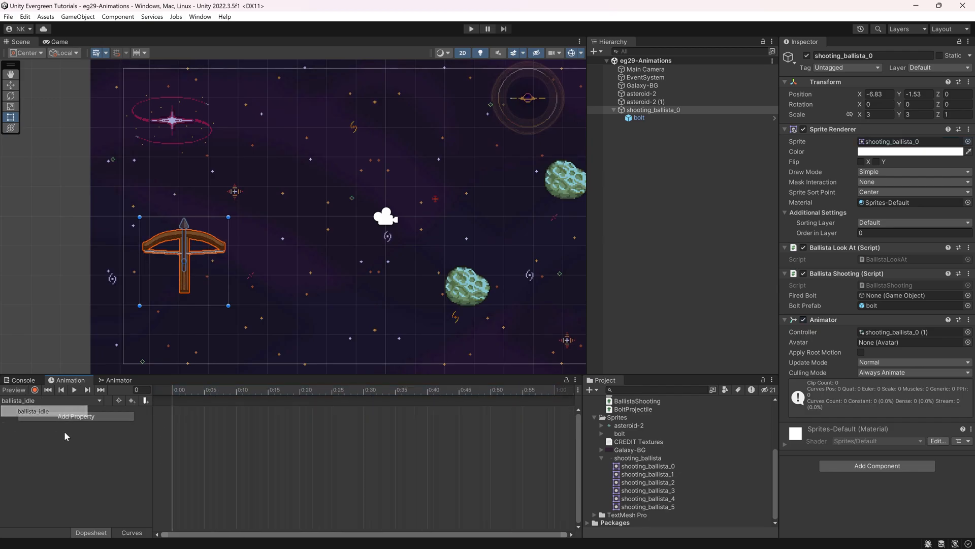
{"action": "left_click", "coordinate": [75, 390]}
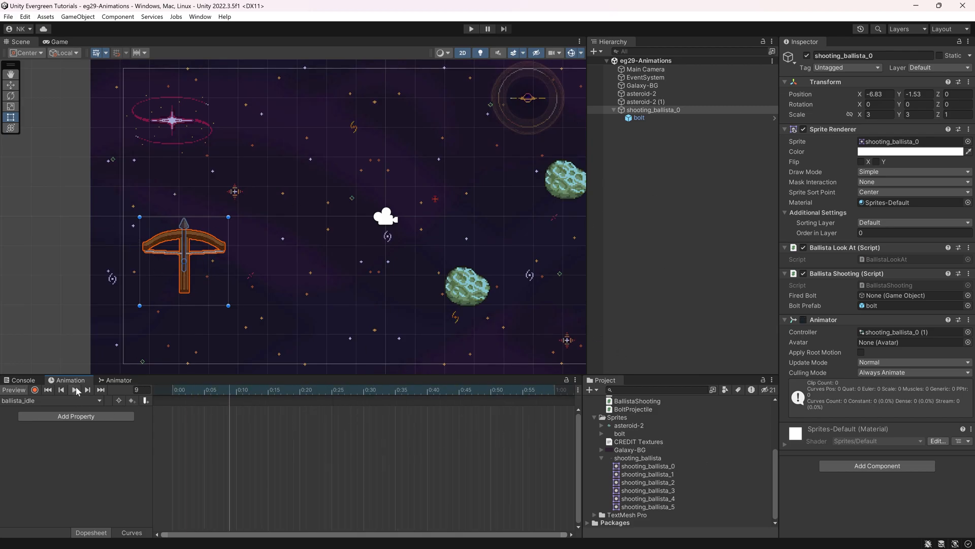
{"action": "left_click", "coordinate": [60, 399]}
{"action": "left_click", "coordinate": [40, 423]}
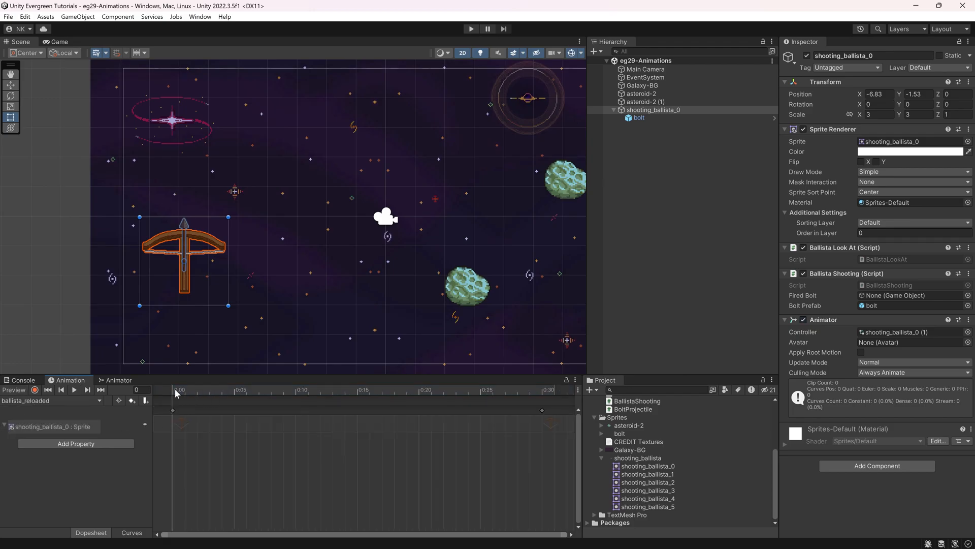
{"action": "left_click", "coordinate": [75, 389]}
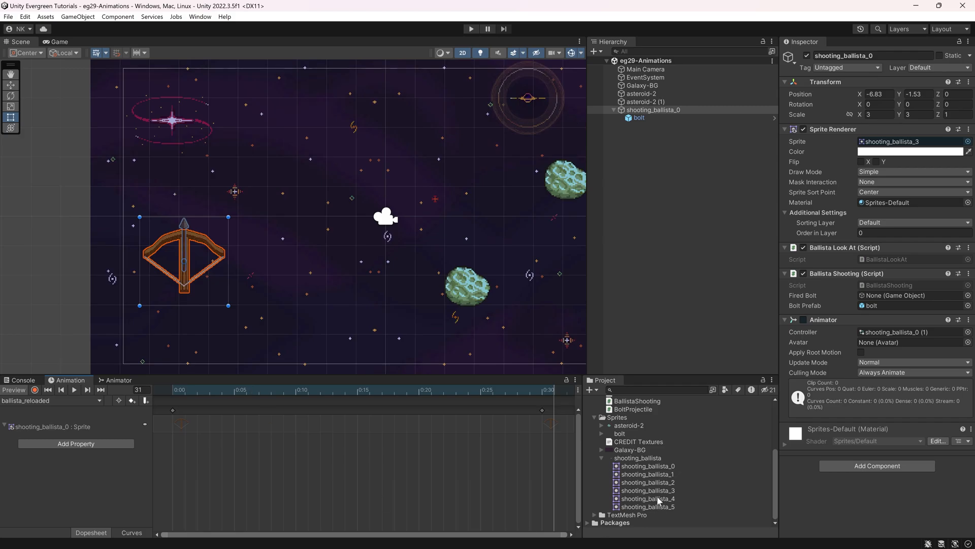
Step: Play back the ballista_shooting clip and scrub through its frames
{"action": "left_click", "coordinate": [50, 400]}
{"action": "left_click", "coordinate": [40, 434]}
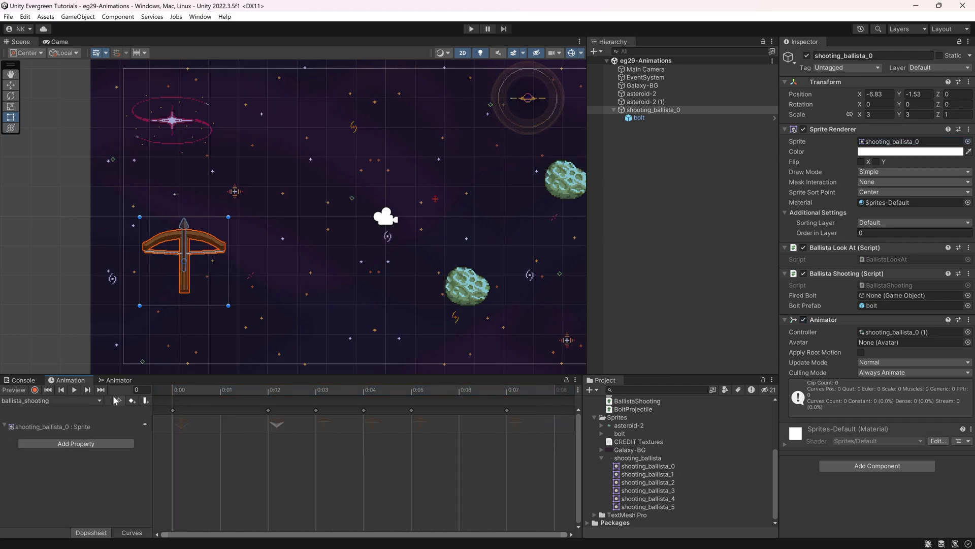
{"action": "left_click", "coordinate": [74, 391]}
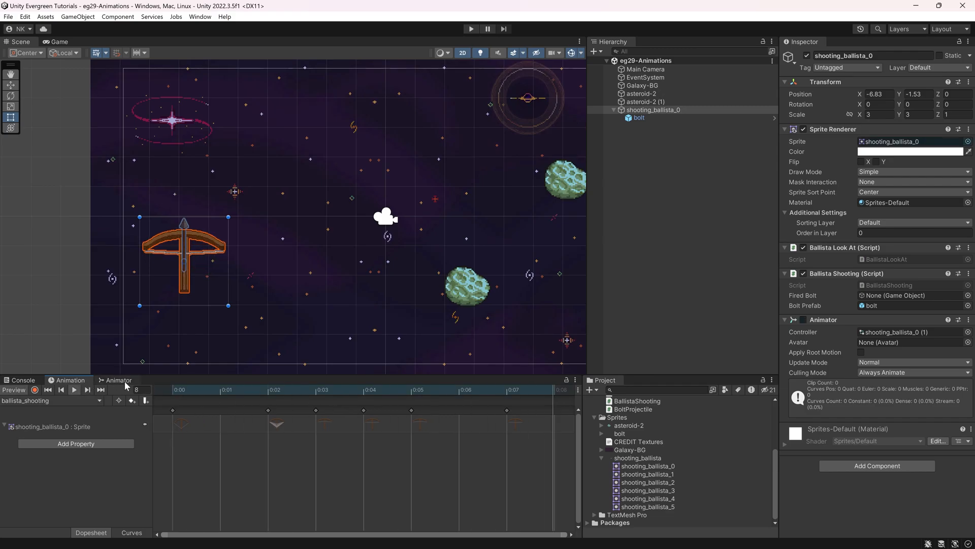
{"action": "left_click", "coordinate": [75, 390]}
{"action": "left_click_drag", "start_coordinate": [235, 391], "coordinate": [213, 394]}
{"action": "scroll", "coordinate": [394, 468], "scroll_direction": "down", "scroll_amount": 2}
{"action": "left_click_drag", "start_coordinate": [519, 468], "coordinate": [400, 386]}
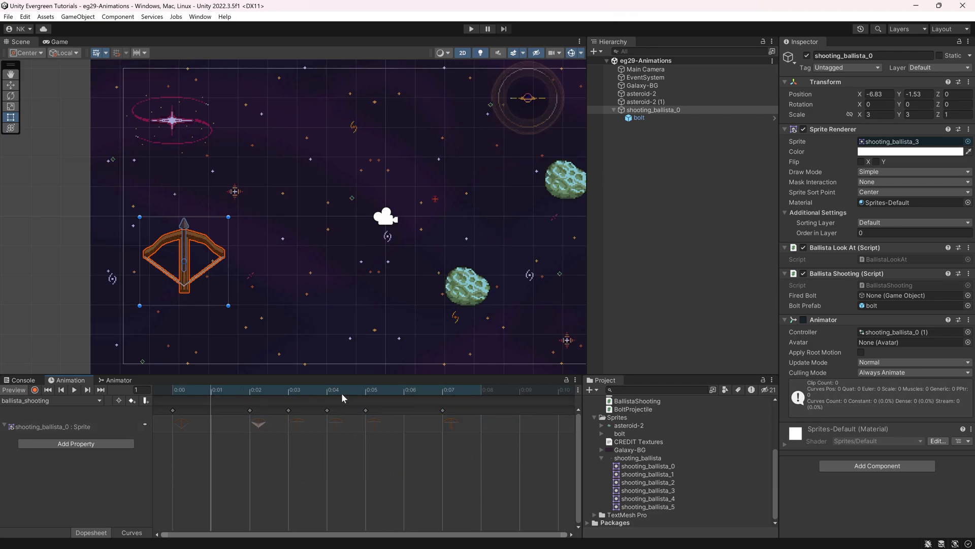
{"action": "left_click_drag", "start_coordinate": [456, 393], "coordinate": [383, 426]}
Step: Open the Animator controller's parameters and add a Bool parameter named loaded_bolt
{"action": "left_click", "coordinate": [116, 380]}
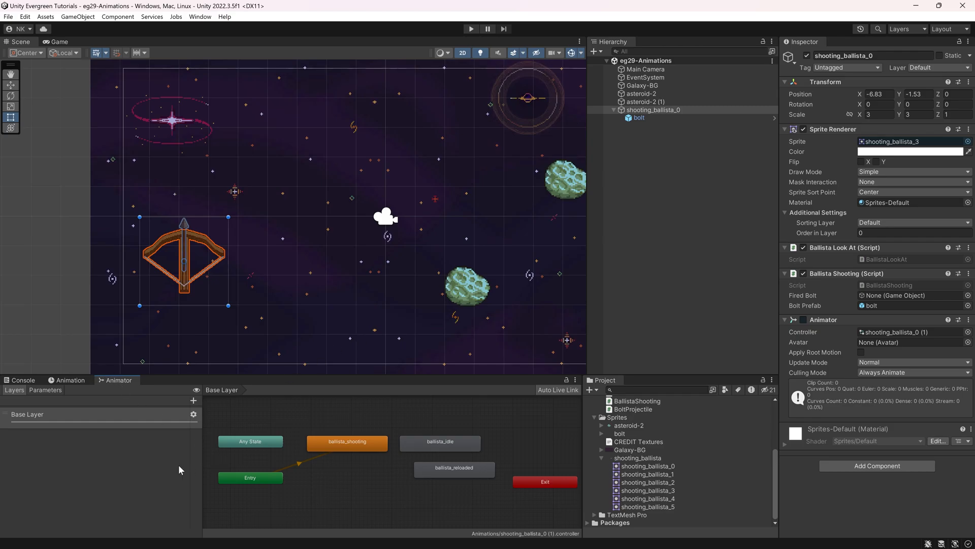
{"action": "left_click", "coordinate": [50, 390]}
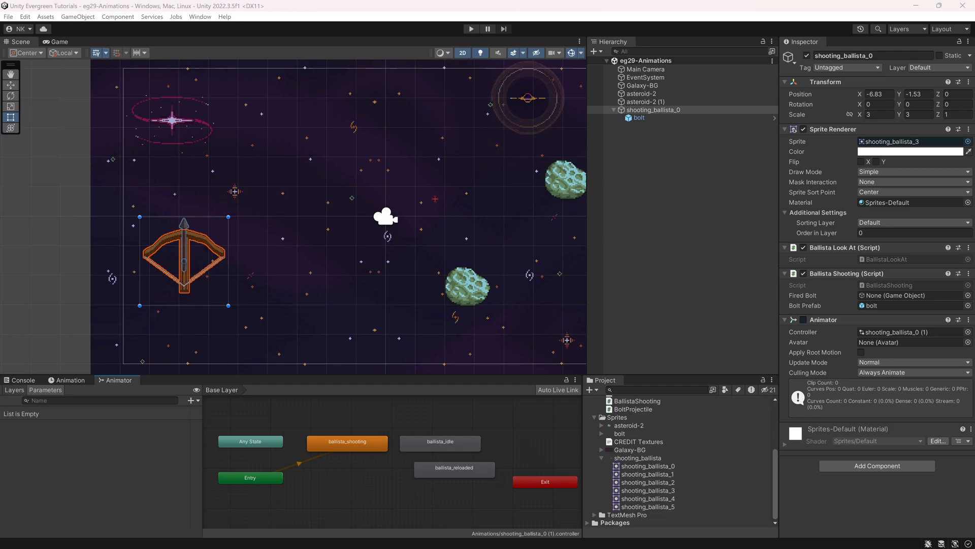
{"action": "left_click", "coordinate": [50, 431]}
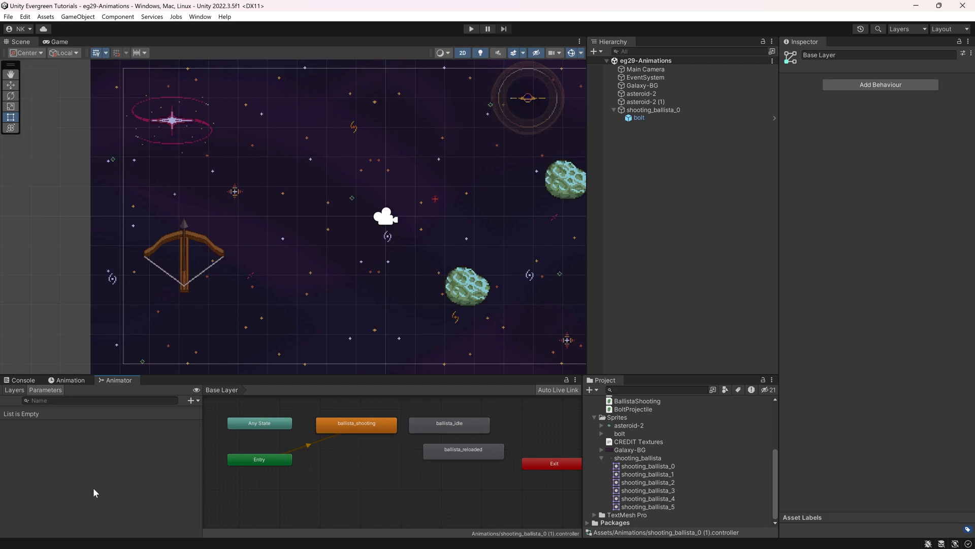
{"action": "left_click", "coordinate": [197, 402]}
{"action": "left_click", "coordinate": [206, 432]}
{"action": "type", "text": "loaded_bolt"}
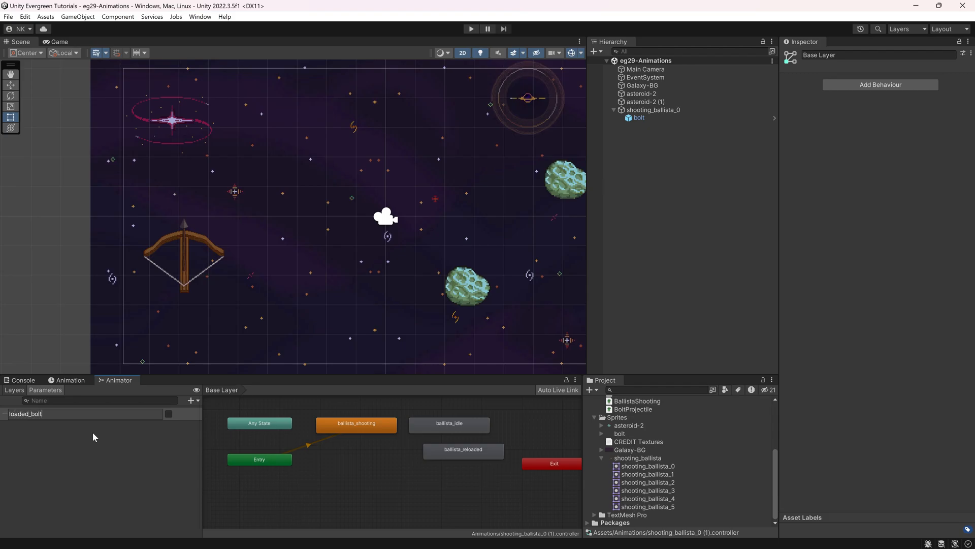
{"action": "key", "text": "Return"}
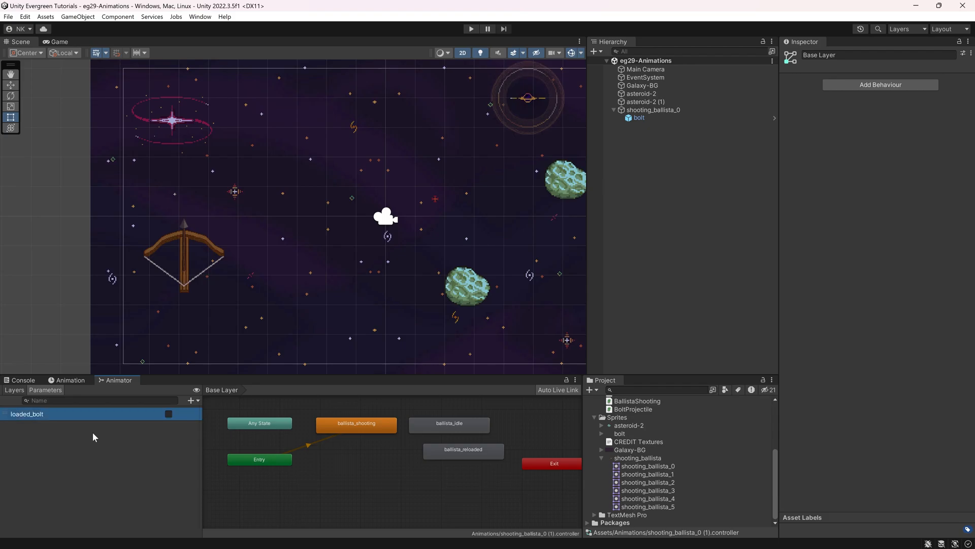
Step: Turn on the loaded_bolt parameter and move the ballista_reloaded state to between and below ballista_shooting and ballista_idle
{"action": "left_click", "coordinate": [168, 414]}
{"action": "left_click", "coordinate": [437, 426]}
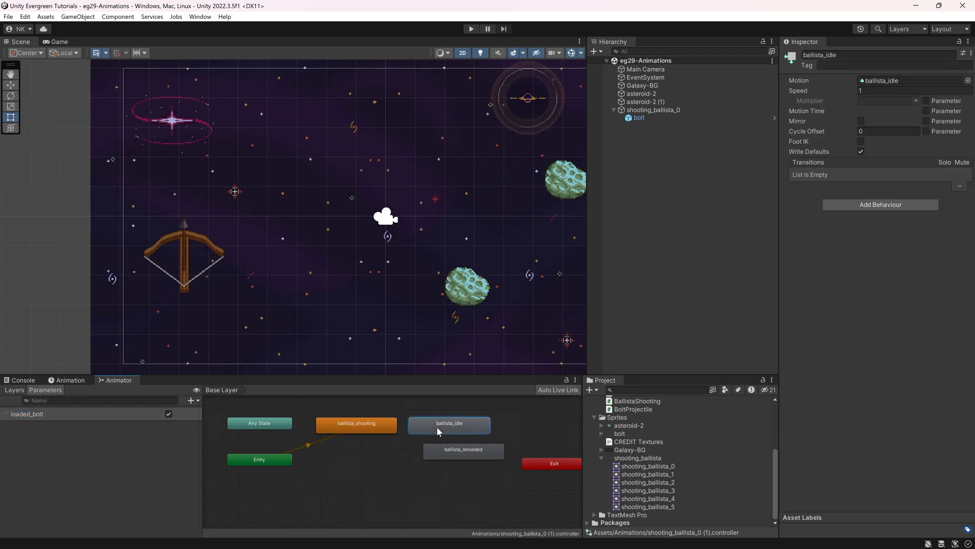
{"action": "left_click", "coordinate": [457, 449]}
{"action": "left_click_drag", "start_coordinate": [457, 450], "coordinate": [421, 449]}
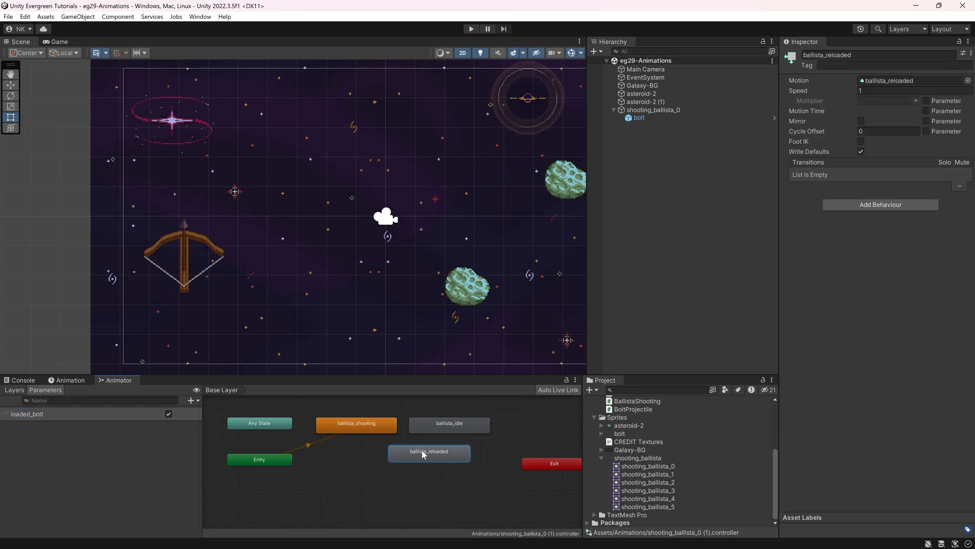
Step: Add a Trigger parameter named shoot to the Animator controller
{"action": "left_click", "coordinate": [99, 458]}
{"action": "left_click", "coordinate": [191, 400]}
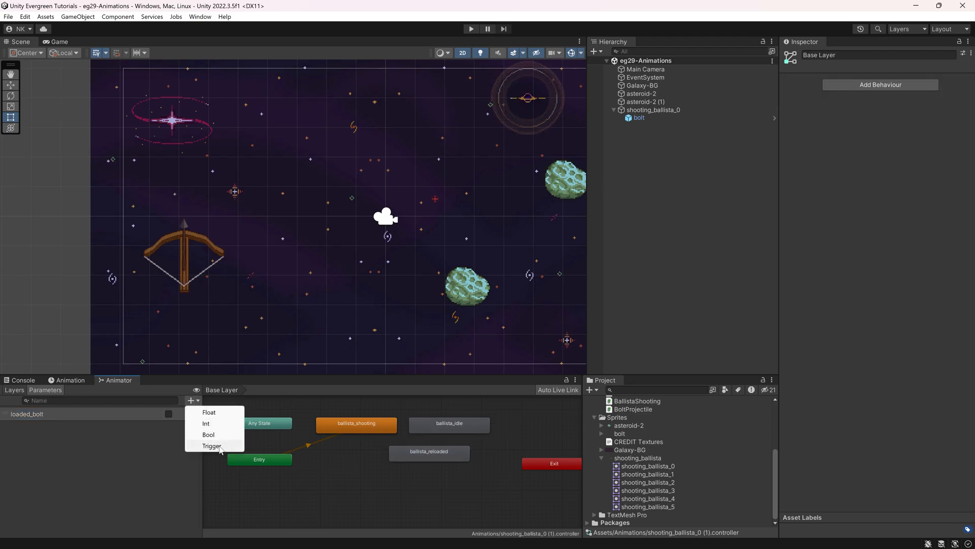
{"action": "left_click", "coordinate": [215, 446]}
{"action": "type", "text": "shoot"}
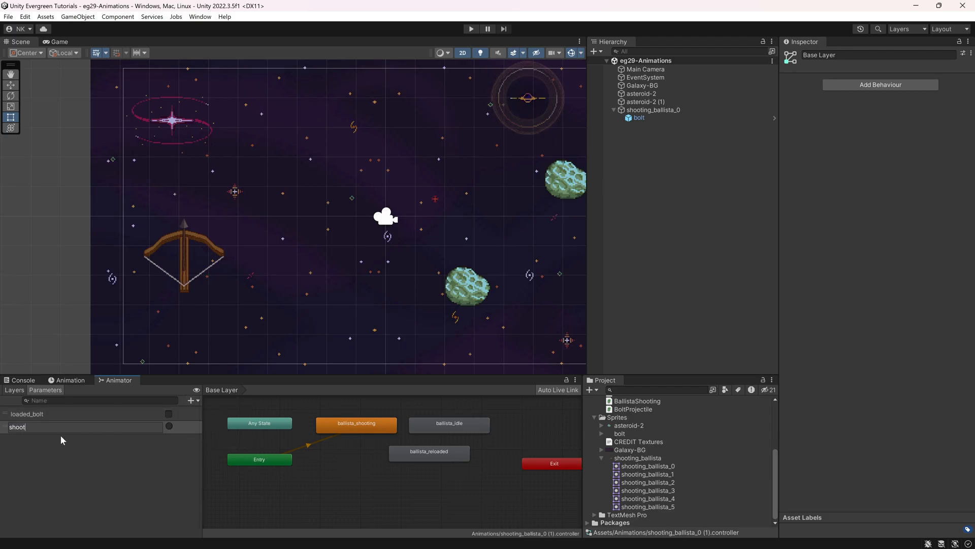
{"action": "key", "text": "Return"}
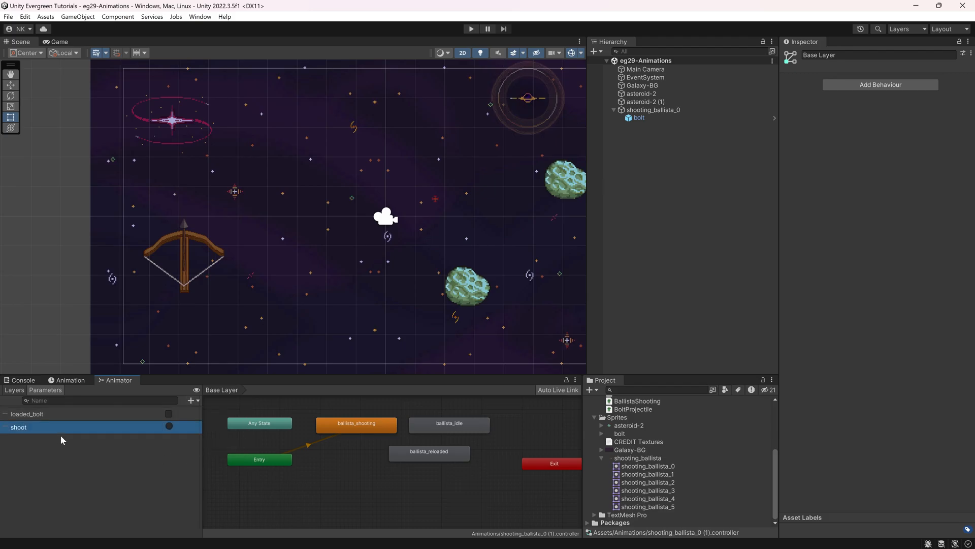
{"action": "left_click", "coordinate": [169, 427]}
Step: Inspect the Entry node and its default transition, and move the ballista_reloaded state closer to Entry, below ballista_shooting
{"action": "left_click", "coordinate": [417, 454]}
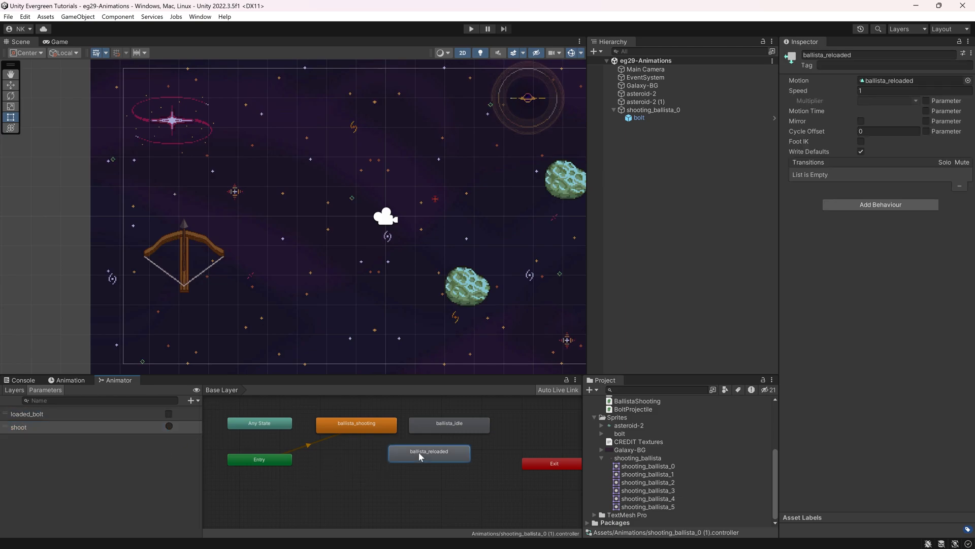
{"action": "left_click", "coordinate": [362, 427]}
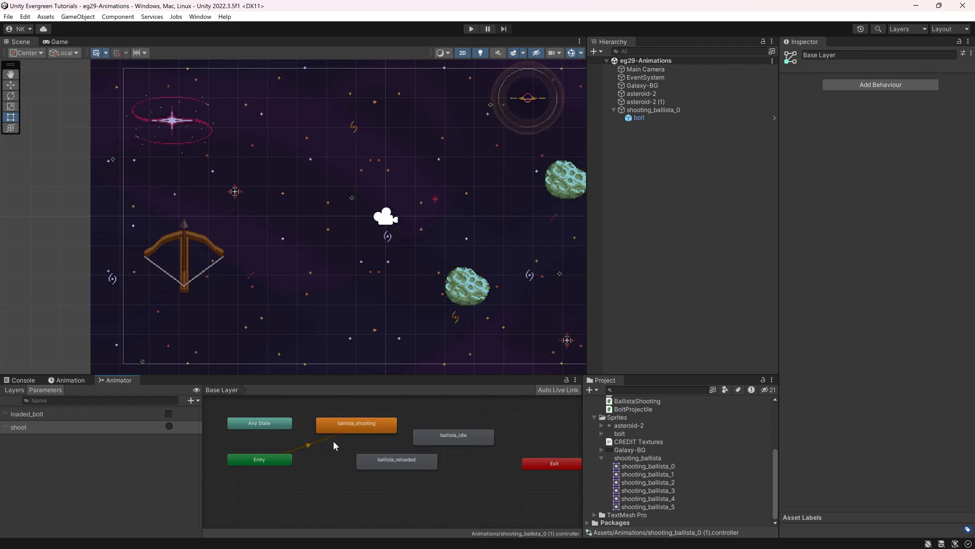
{"action": "left_click", "coordinate": [344, 428]}
{"action": "left_click", "coordinate": [266, 448]}
{"action": "left_click", "coordinate": [258, 460]}
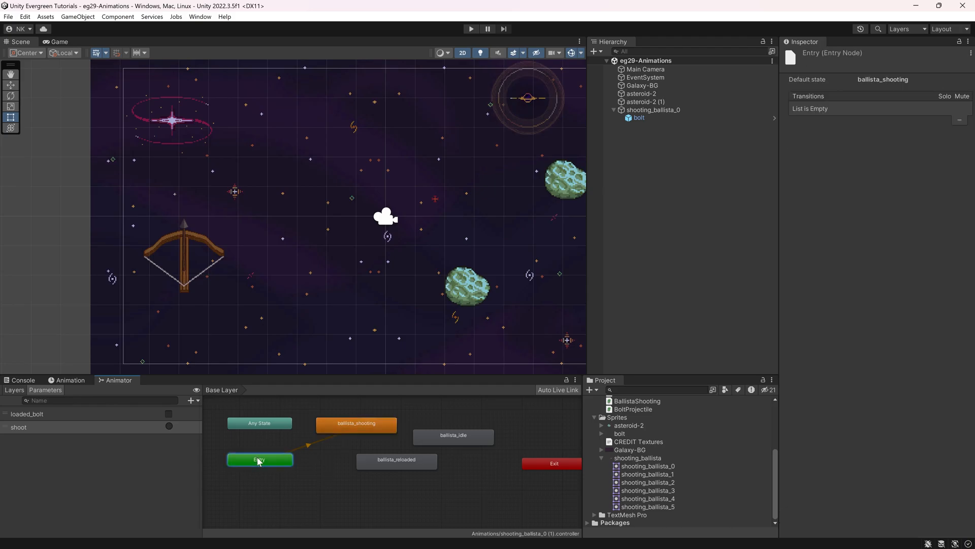
{"action": "left_click", "coordinate": [299, 447]}
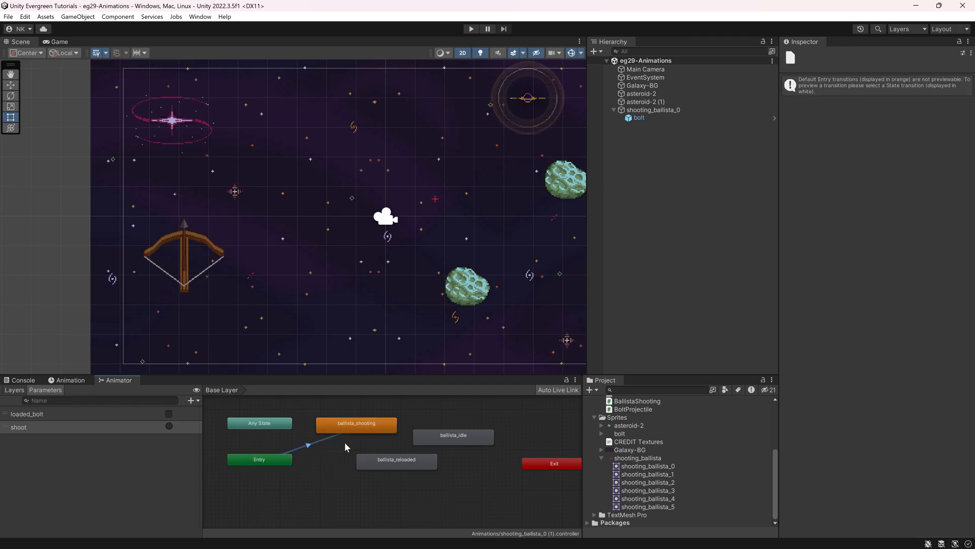
{"action": "mouse_move", "coordinate": [382, 463]}
{"action": "left_mouse_down"}
{"action": "mouse_move", "coordinate": [457, 458]}
{"action": "mouse_move", "coordinate": [367, 460]}
{"action": "left_mouse_up"}
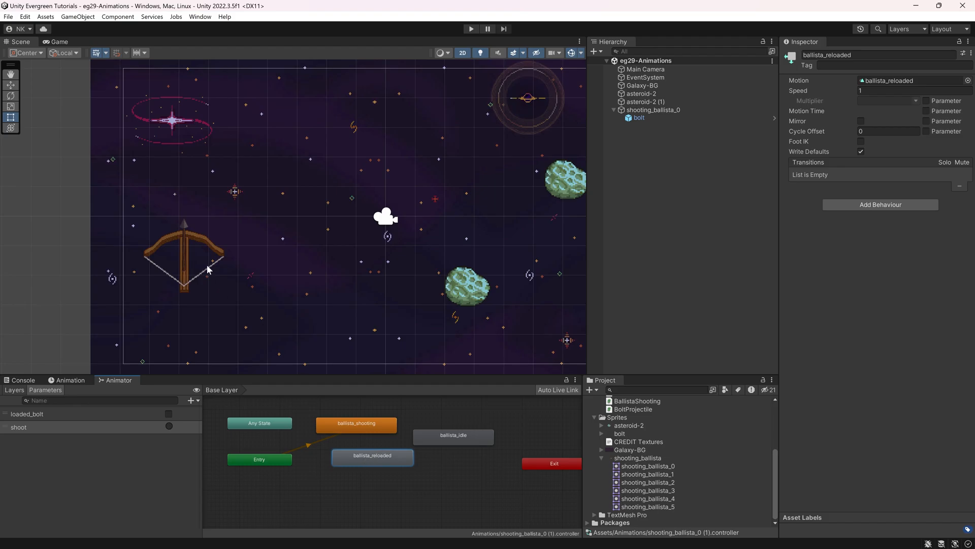
Step: Set ballista_reloaded as the default state reached from Entry, and align it directly under ballista_shooting
{"action": "left_click", "coordinate": [265, 462]}
{"action": "right_click", "coordinate": [271, 461]}
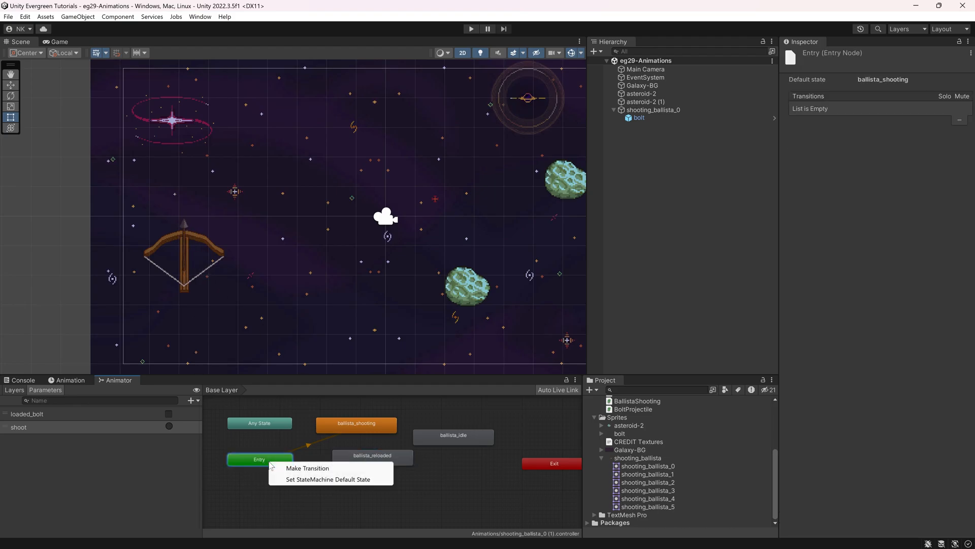
{"action": "left_click", "coordinate": [274, 468]}
{"action": "left_click", "coordinate": [343, 456]}
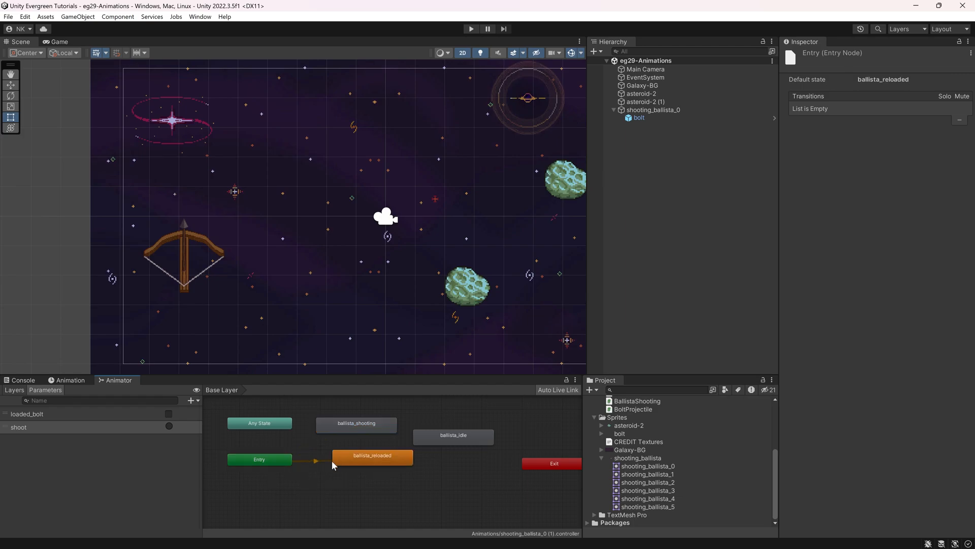
{"action": "left_click_drag", "start_coordinate": [353, 452], "coordinate": [336, 450]}
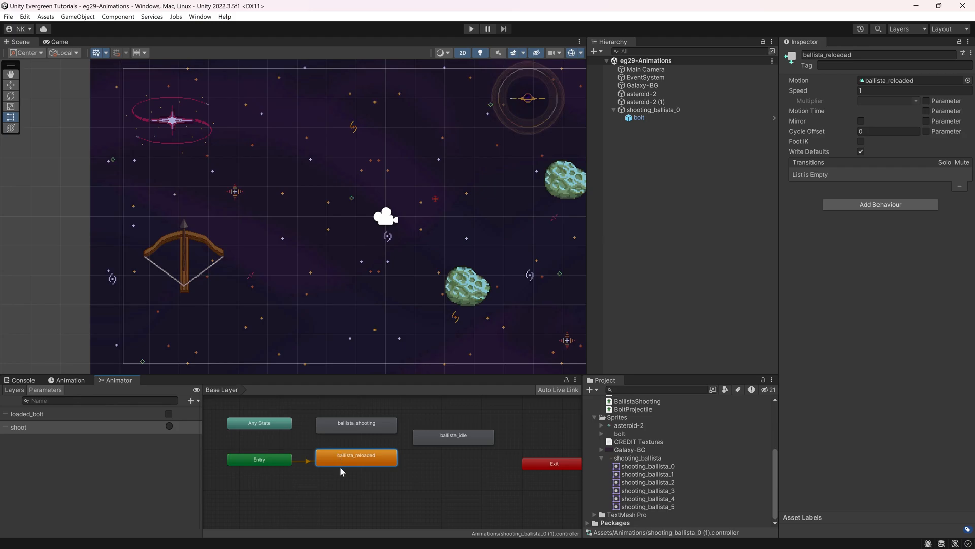
Step: Play-test the default ballista_reloaded state, and arrange ballista_reloaded and ballista_shooting in one row above ballista_idle
{"action": "left_click", "coordinate": [471, 29]}
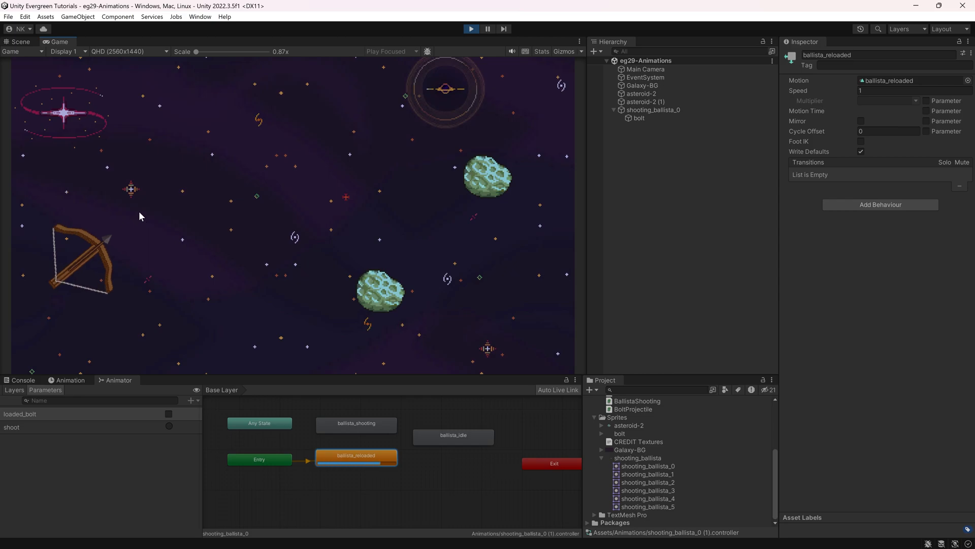
{"action": "key", "text": "ctrl+p"}
{"action": "left_click_drag", "start_coordinate": [371, 426], "coordinate": [441, 462]}
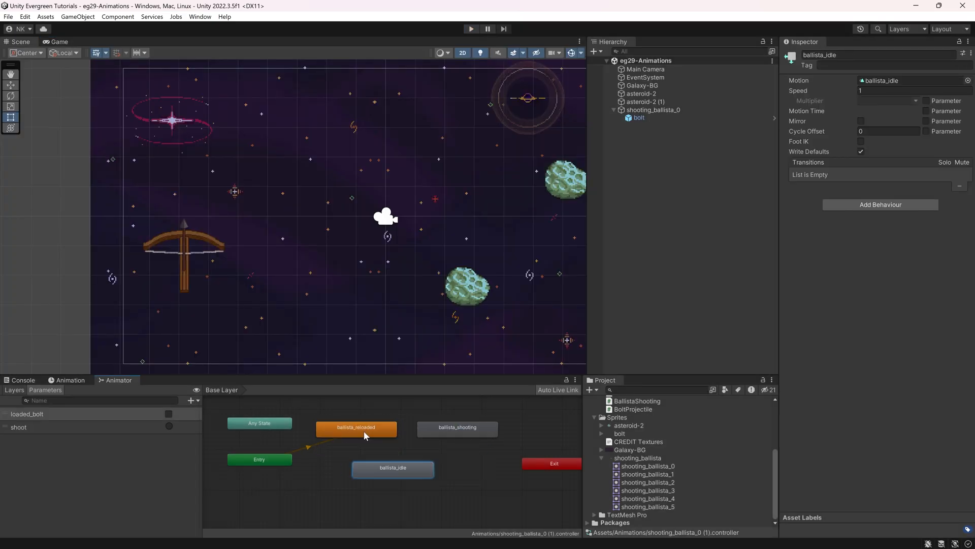
{"action": "left_click", "coordinate": [348, 444]}
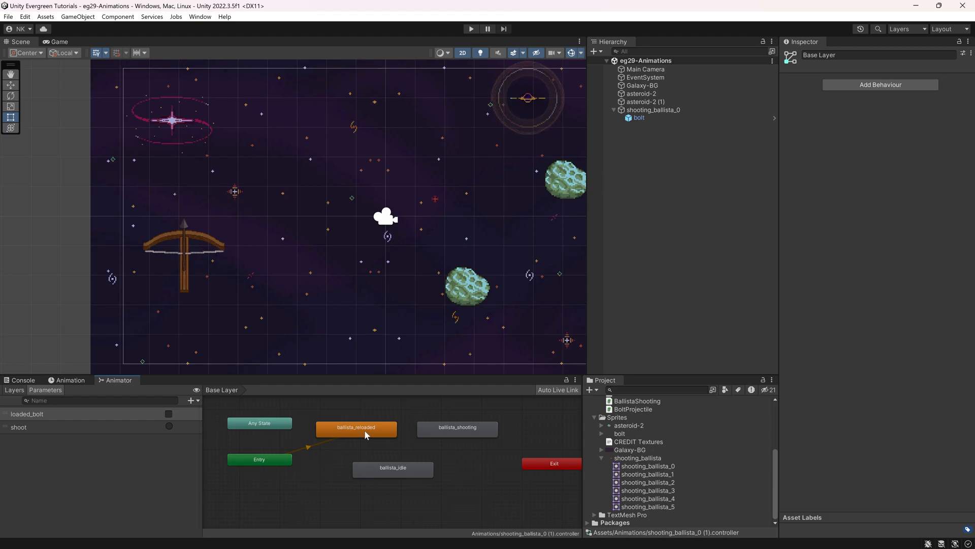
Step: Create a transition from the ballista_reloaded state to the ballista_shooting state
{"action": "left_click", "coordinate": [442, 428]}
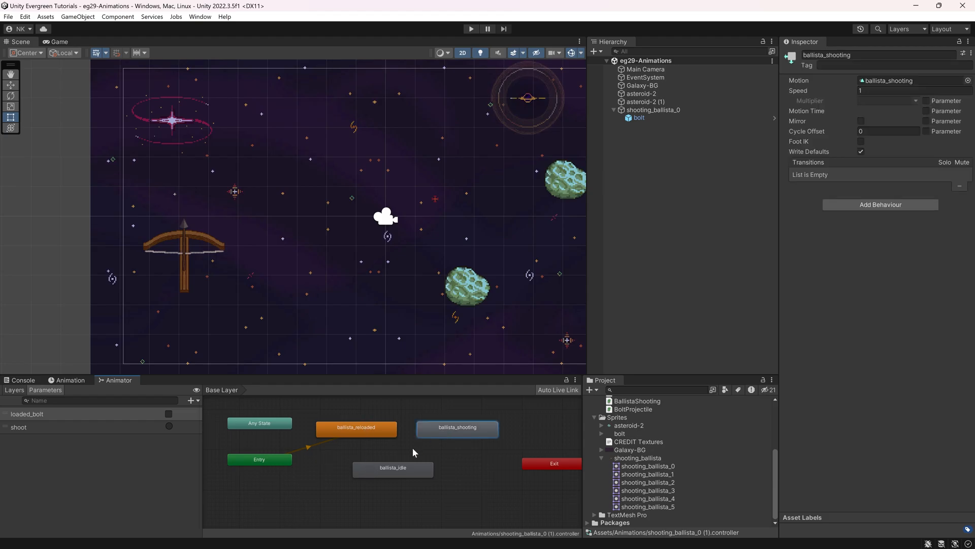
{"action": "left_click", "coordinate": [391, 439]}
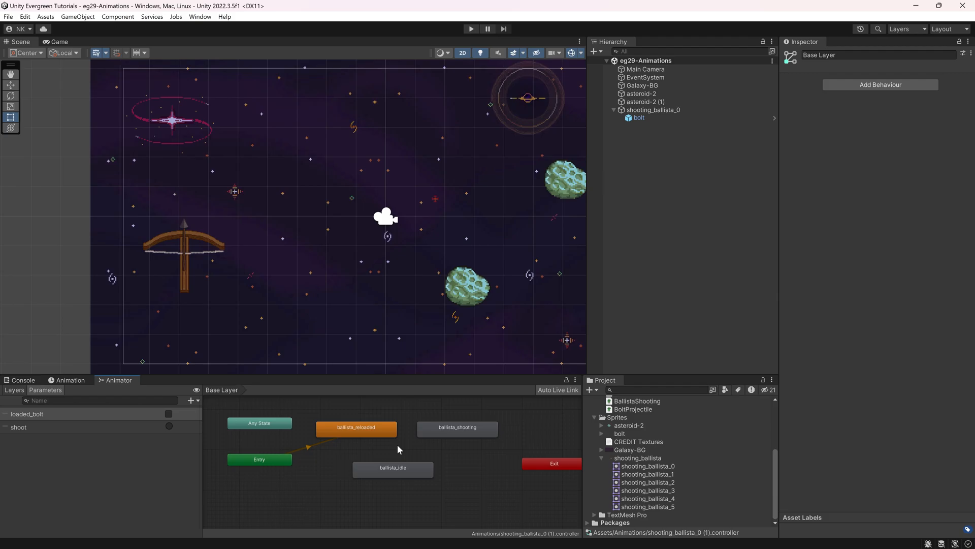
{"action": "right_click", "coordinate": [367, 431]}
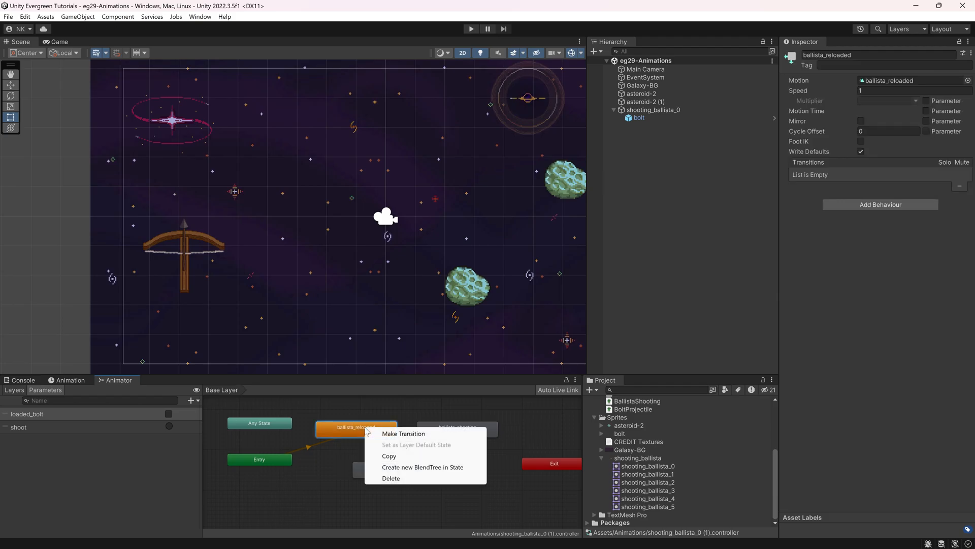
{"action": "left_click", "coordinate": [401, 433]}
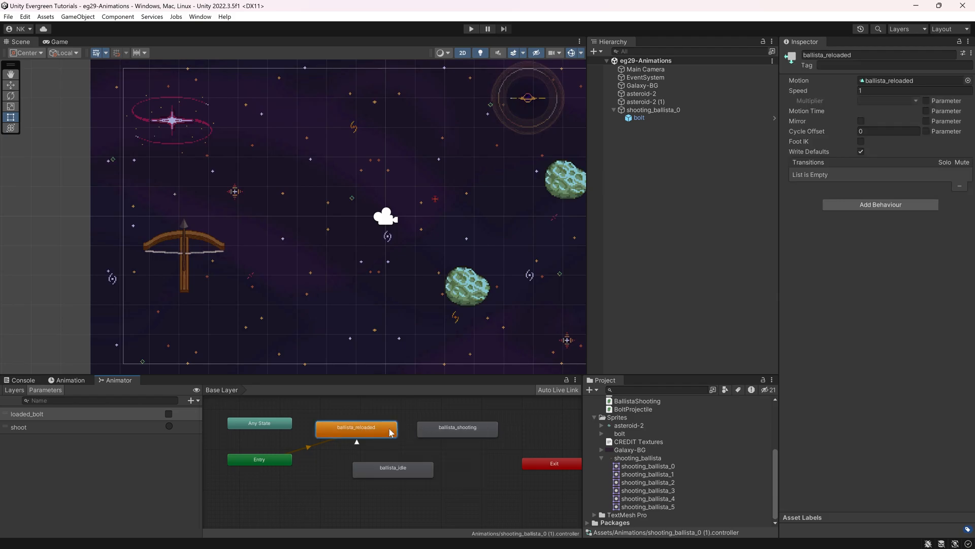
{"action": "left_click", "coordinate": [441, 431]}
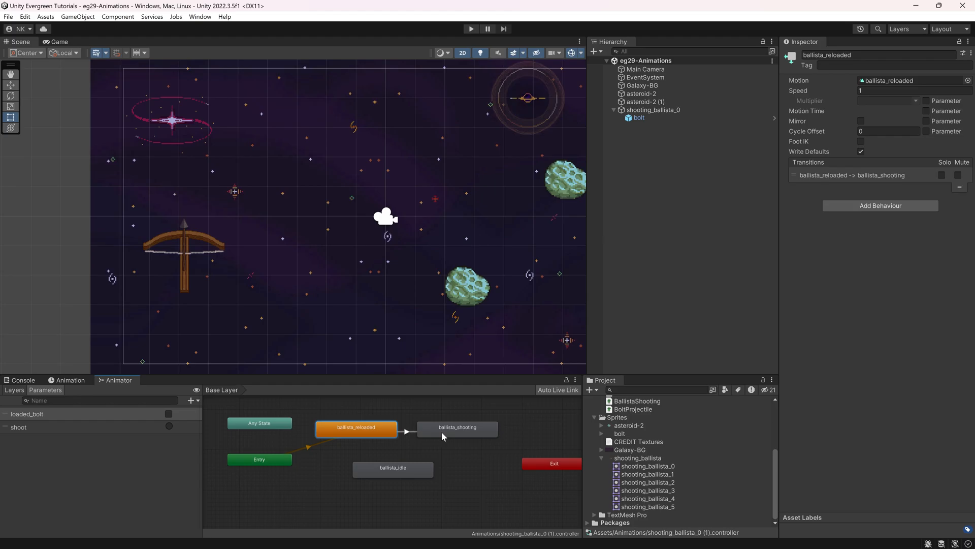
{"action": "left_click", "coordinate": [404, 446]}
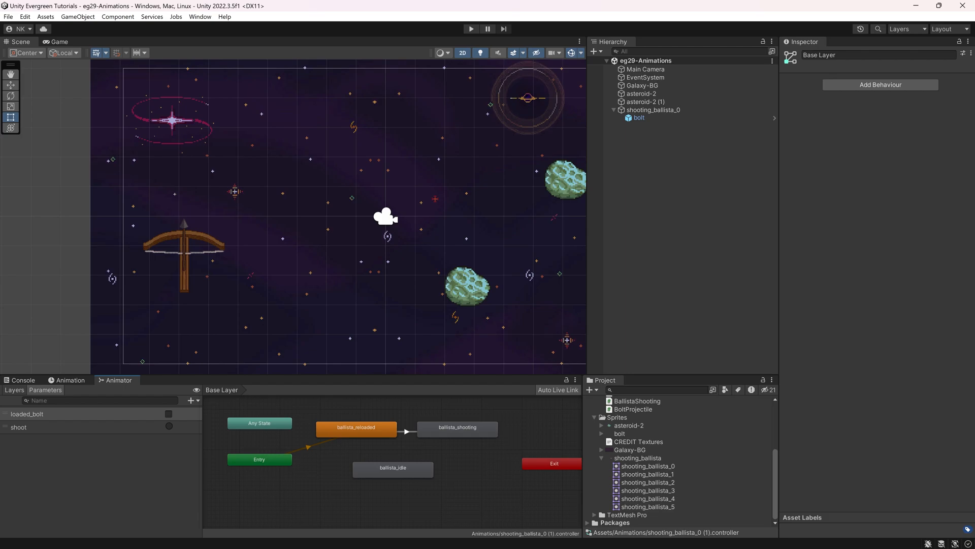
Step: Turn off Has Exit Time and Fixed Duration for the transition from ballista_reloaded to ballista_shooting
{"action": "left_click", "coordinate": [372, 436]}
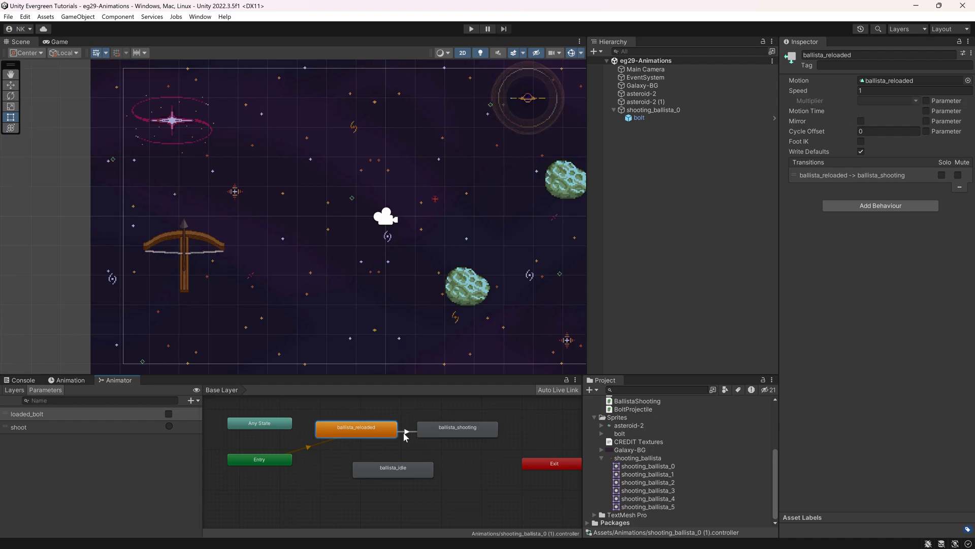
{"action": "left_click", "coordinate": [404, 433]}
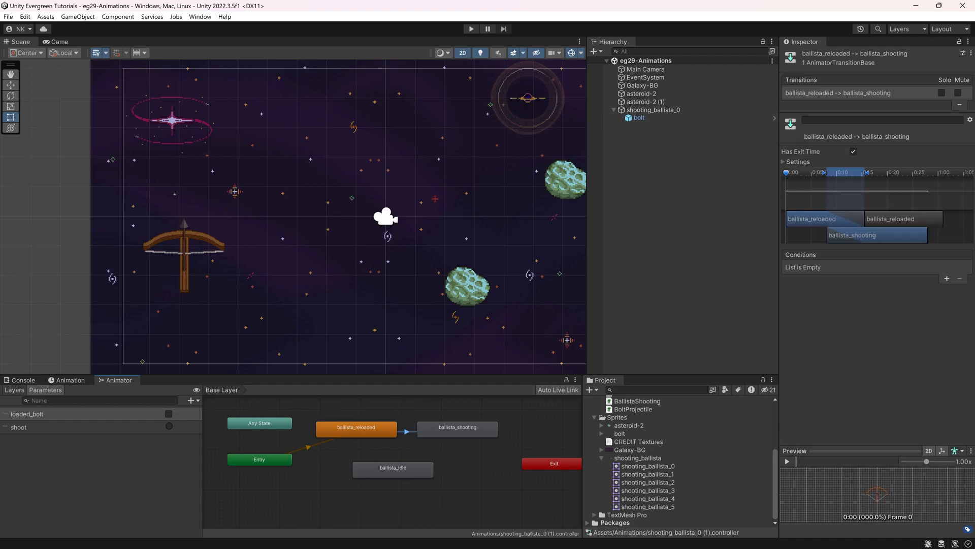
{"action": "left_click", "coordinate": [783, 162]}
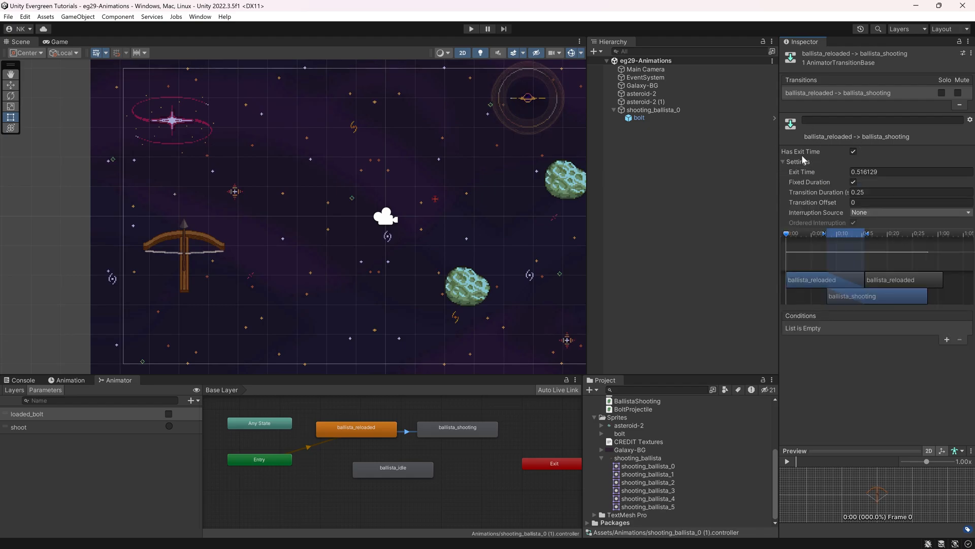
{"action": "left_click_drag", "start_coordinate": [793, 236], "coordinate": [825, 296]}
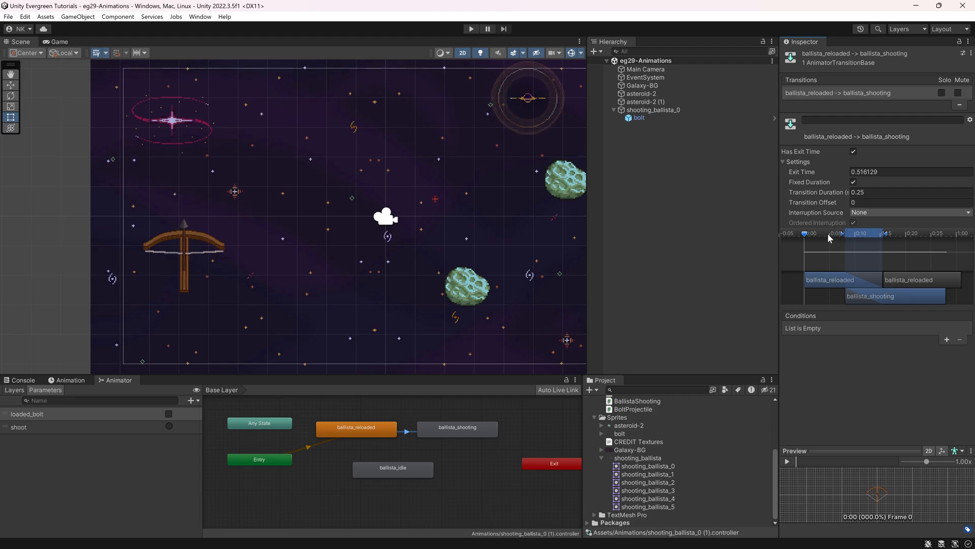
{"action": "left_click", "coordinate": [853, 151]}
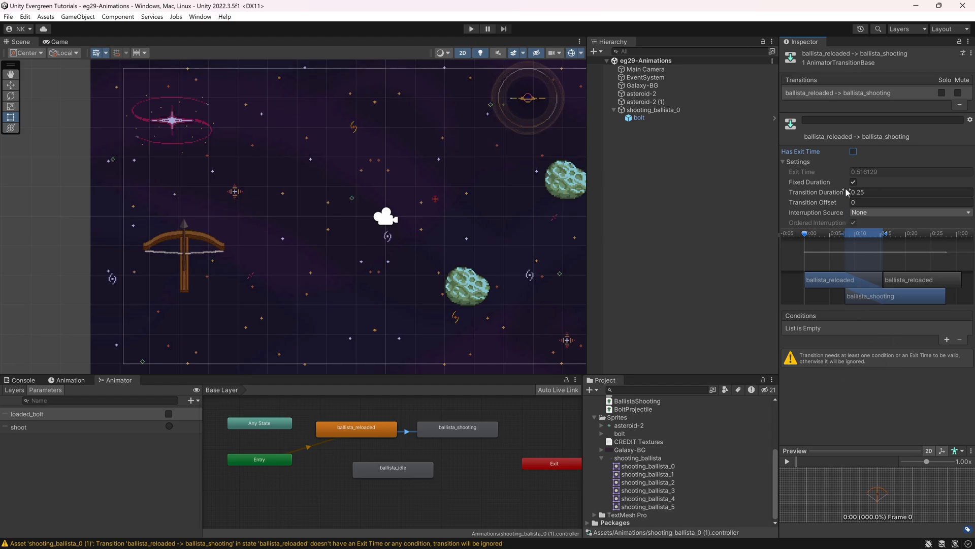
{"action": "left_click", "coordinate": [853, 152]}
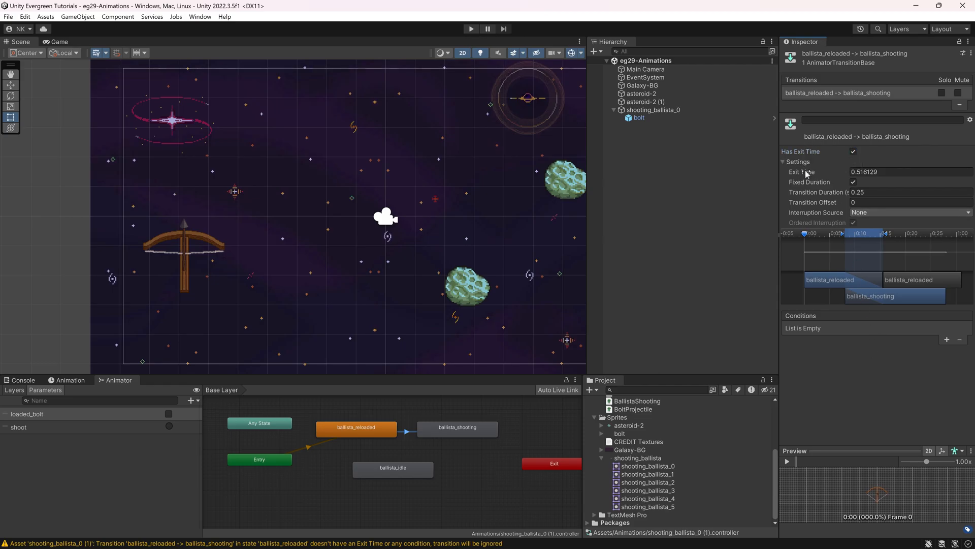
{"action": "left_click", "coordinate": [854, 182]}
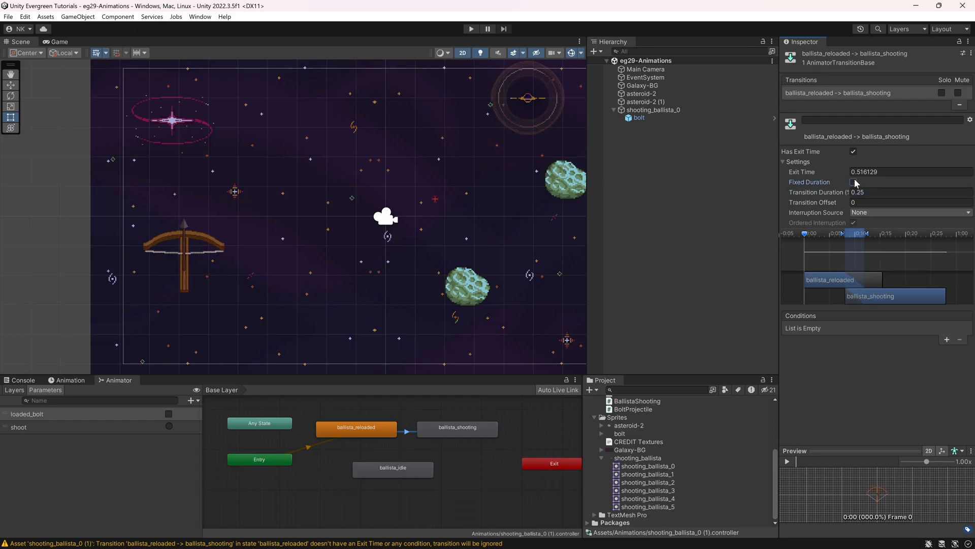
{"action": "left_click", "coordinate": [853, 151]}
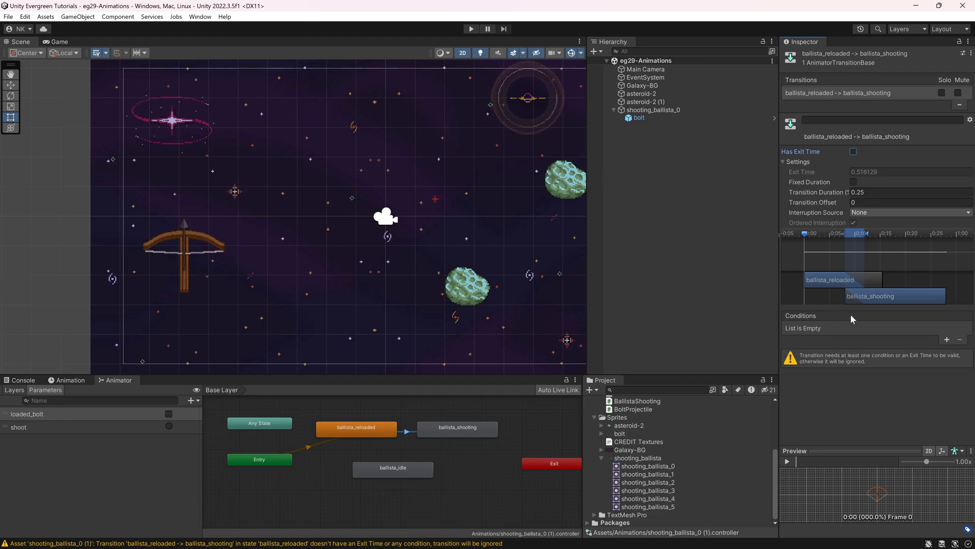
Step: Add two conditions to the ballista_reloaded to ballista_shooting transition: loaded_bolt set to false, and the shoot trigger
{"action": "left_click", "coordinate": [946, 339]}
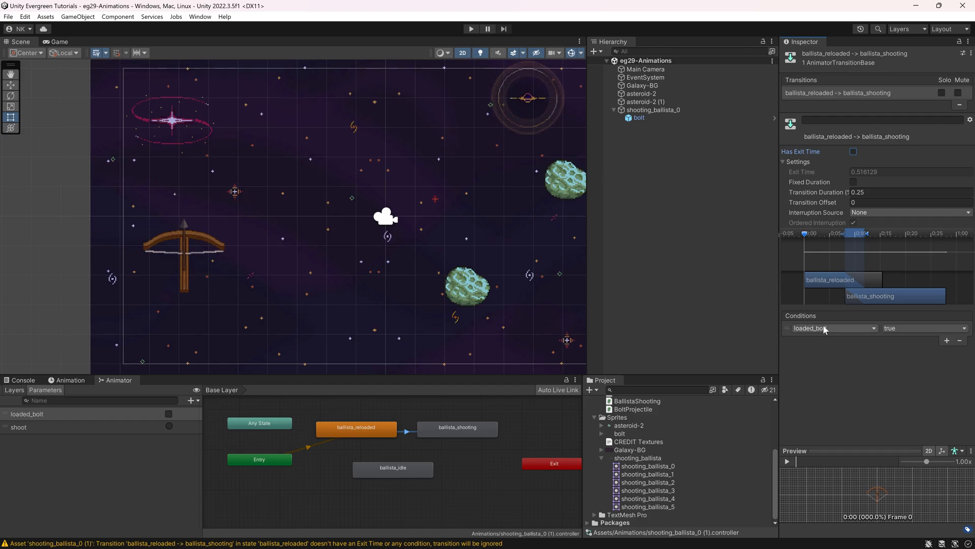
{"action": "left_click", "coordinate": [905, 351]}
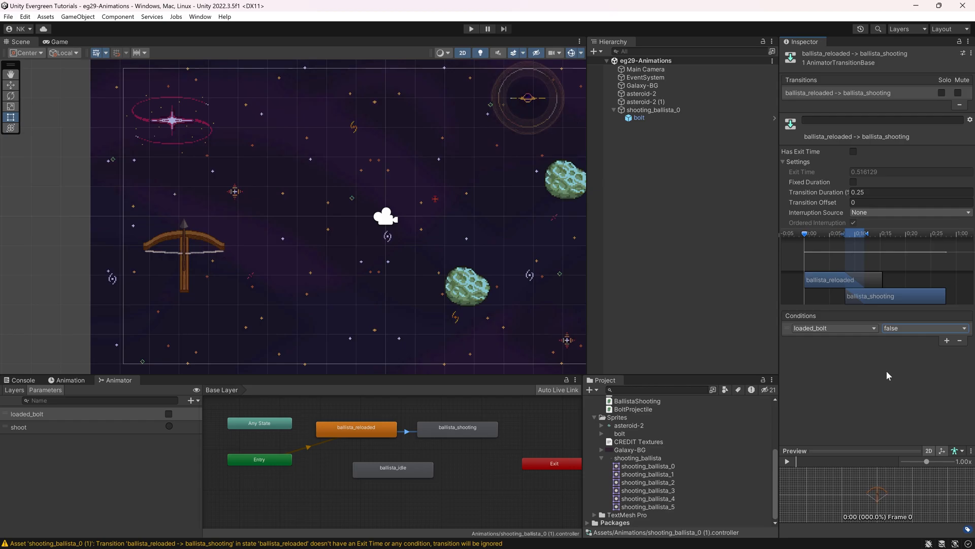
{"action": "left_click", "coordinate": [946, 340]}
{"action": "left_click", "coordinate": [838, 339]}
{"action": "left_click", "coordinate": [818, 380]}
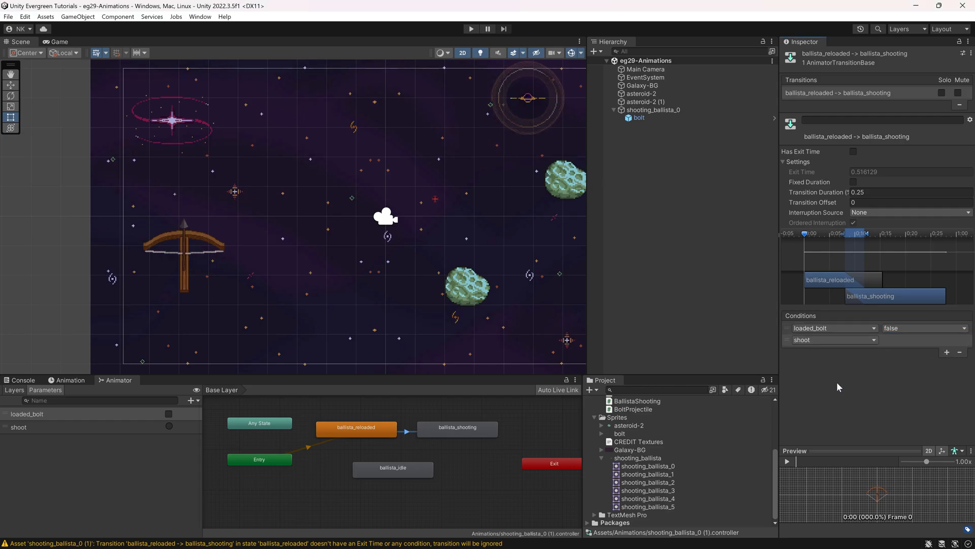
Step: Move ballista_idle slightly lower and create a transition from ballista_shooting to ballista_idle
{"action": "left_click", "coordinate": [357, 434]}
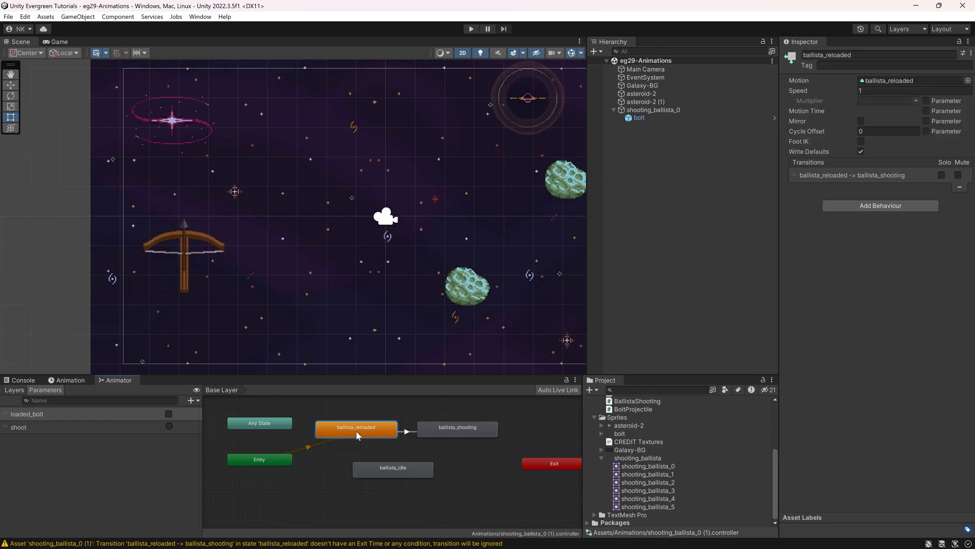
{"action": "left_click", "coordinate": [453, 434]}
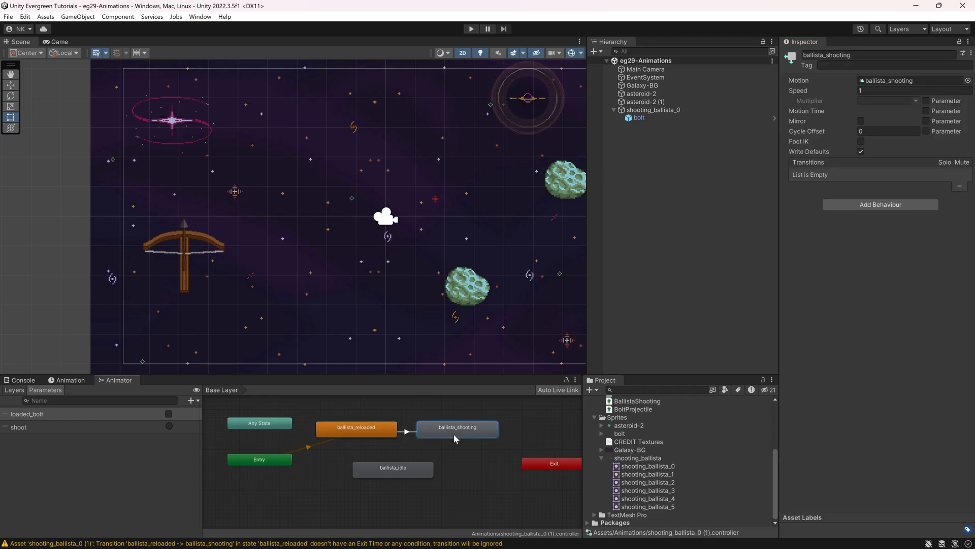
{"action": "left_click_drag", "start_coordinate": [390, 479], "coordinate": [427, 482]}
{"action": "left_click", "coordinate": [449, 437]}
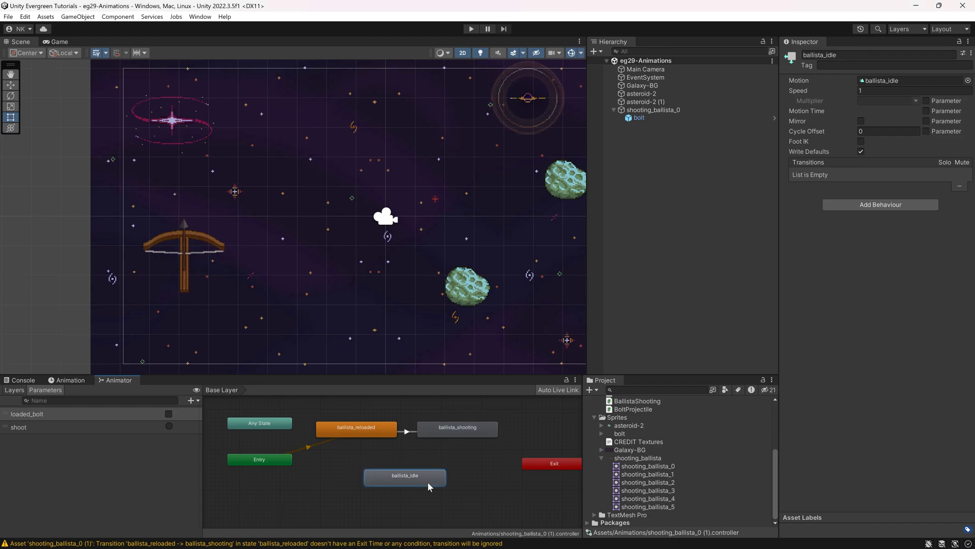
{"action": "right_click", "coordinate": [443, 430]}
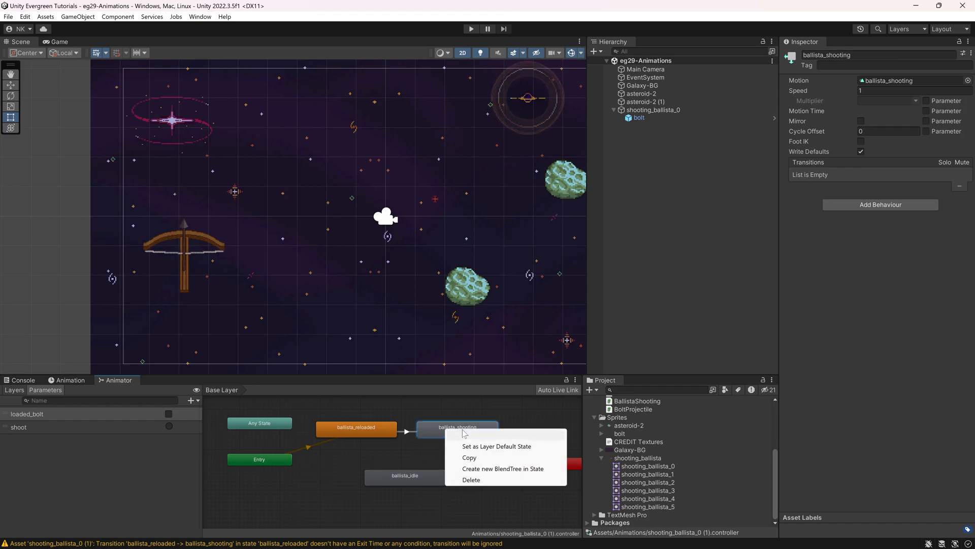
{"action": "left_click", "coordinate": [459, 436]}
{"action": "left_click", "coordinate": [406, 478]}
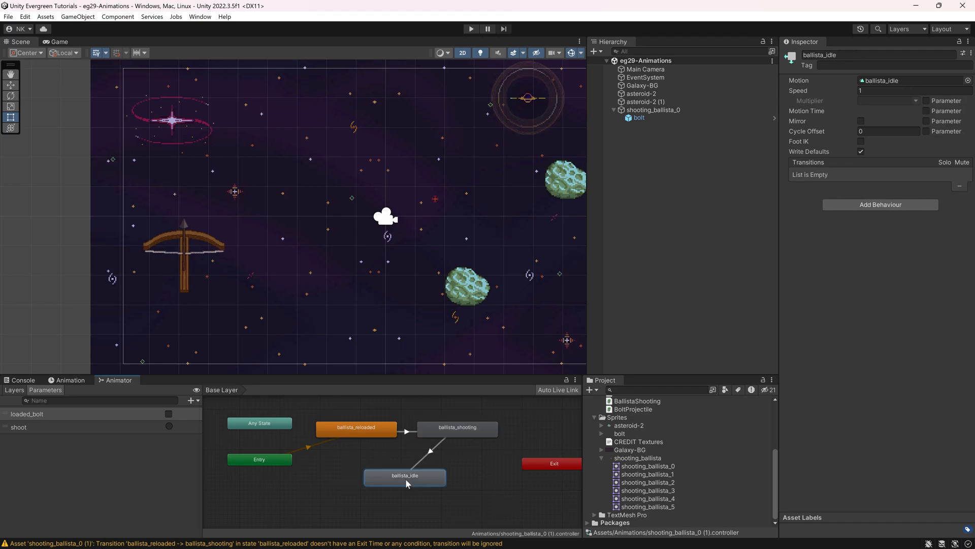
Step: Give the ballista_shooting to ballista_idle transition an Exit Time of 1 and a Transition Duration of 0, with Fixed Duration off
{"action": "left_click", "coordinate": [430, 453]}
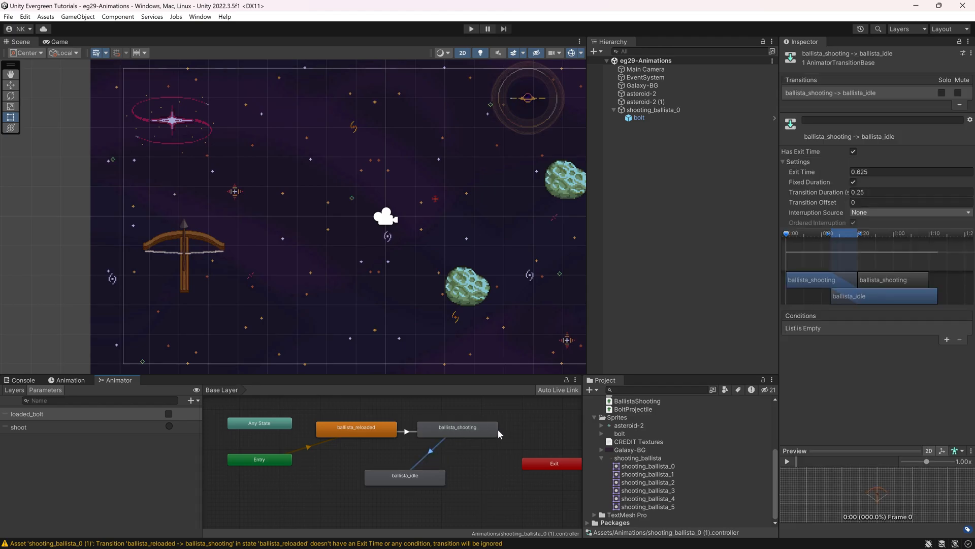
{"action": "left_click", "coordinate": [448, 431]}
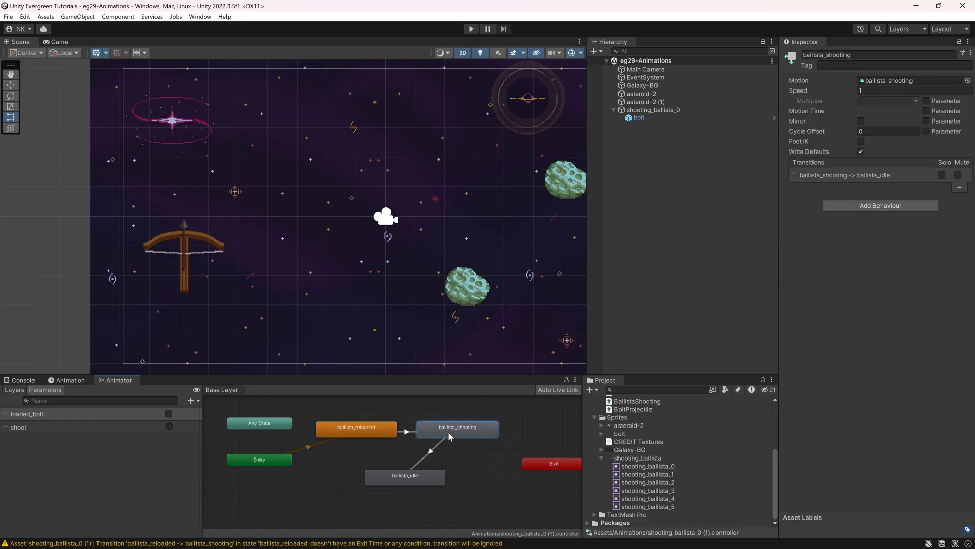
{"action": "left_click", "coordinate": [406, 478]}
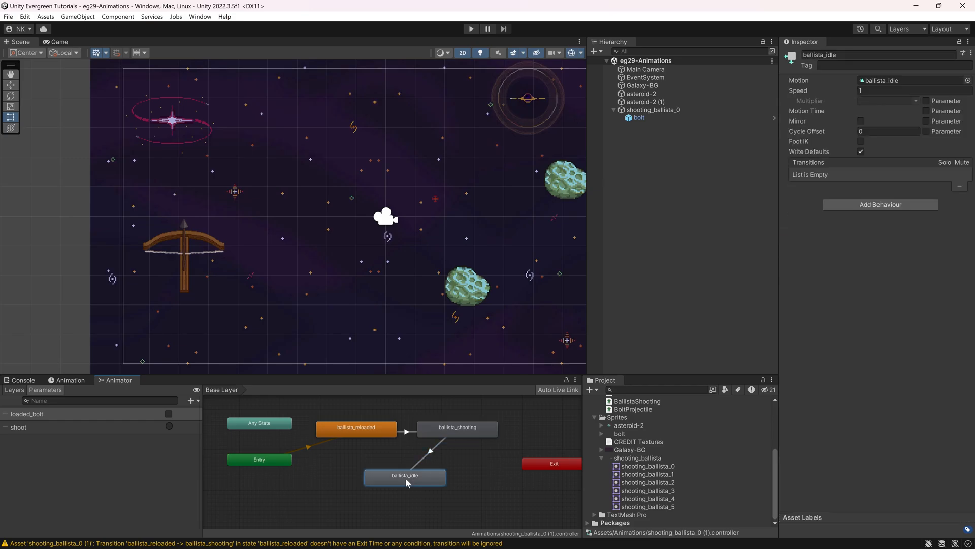
{"action": "left_click", "coordinate": [422, 453]}
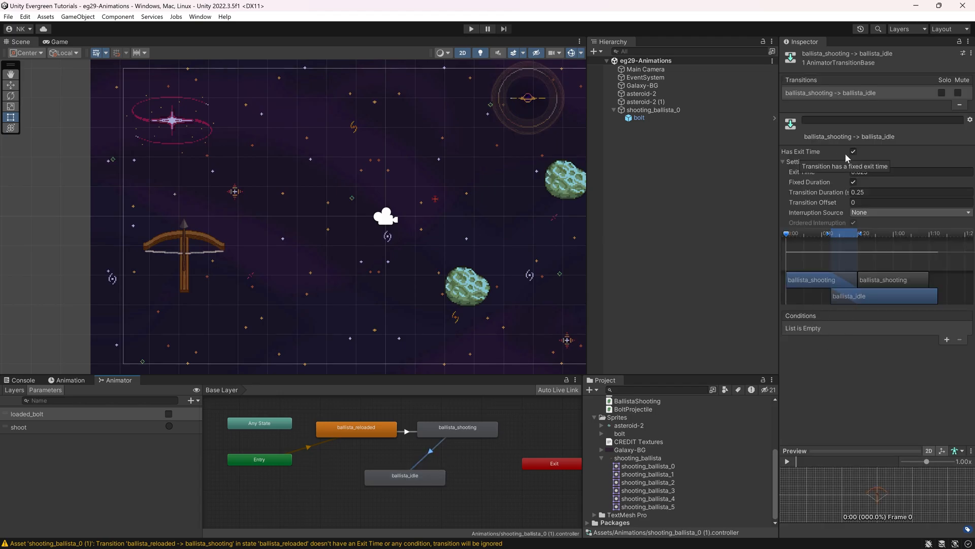
{"action": "left_click", "coordinate": [874, 169]}
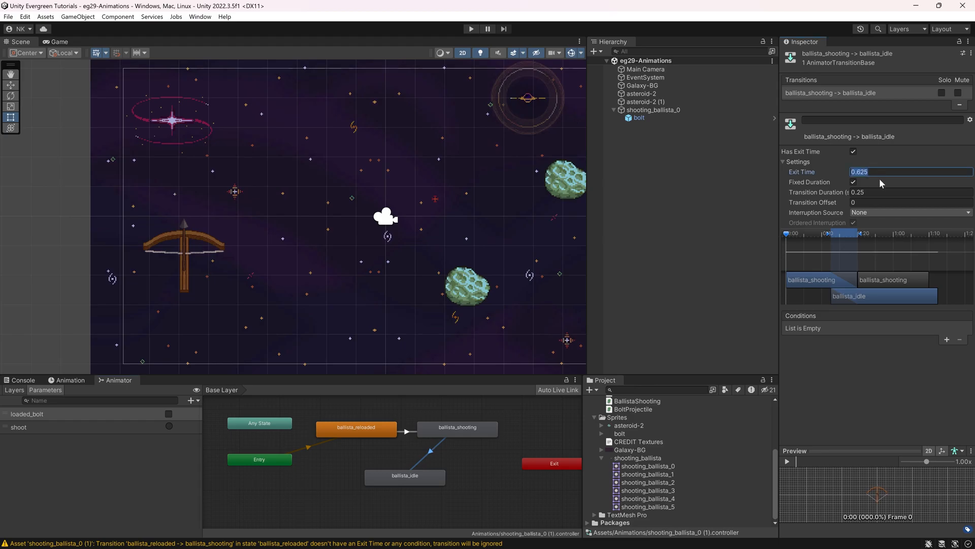
{"action": "type", "text": "1"}
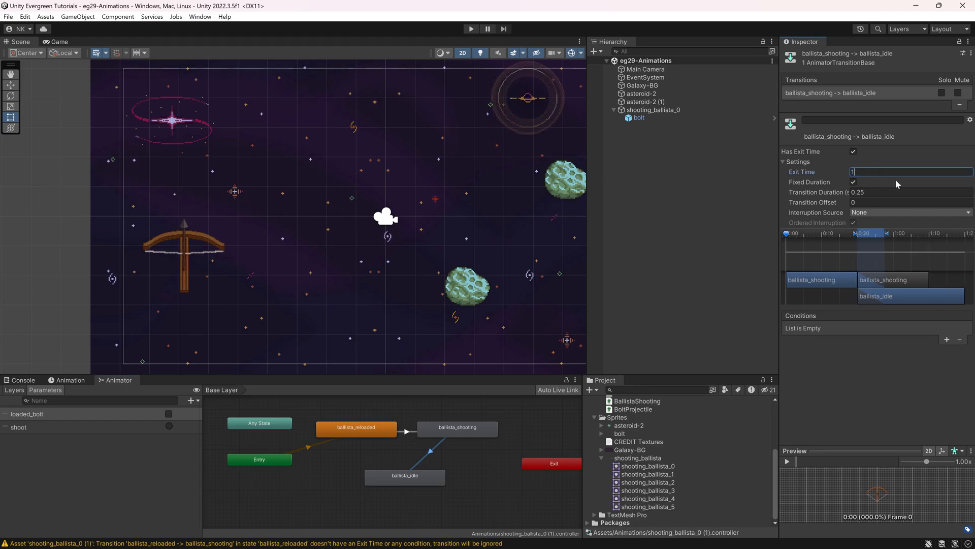
{"action": "double_click", "coordinate": [856, 173]}
{"action": "left_click", "coordinate": [854, 192]}
{"action": "type", "text": "0"}
{"action": "left_click", "coordinate": [853, 182]}
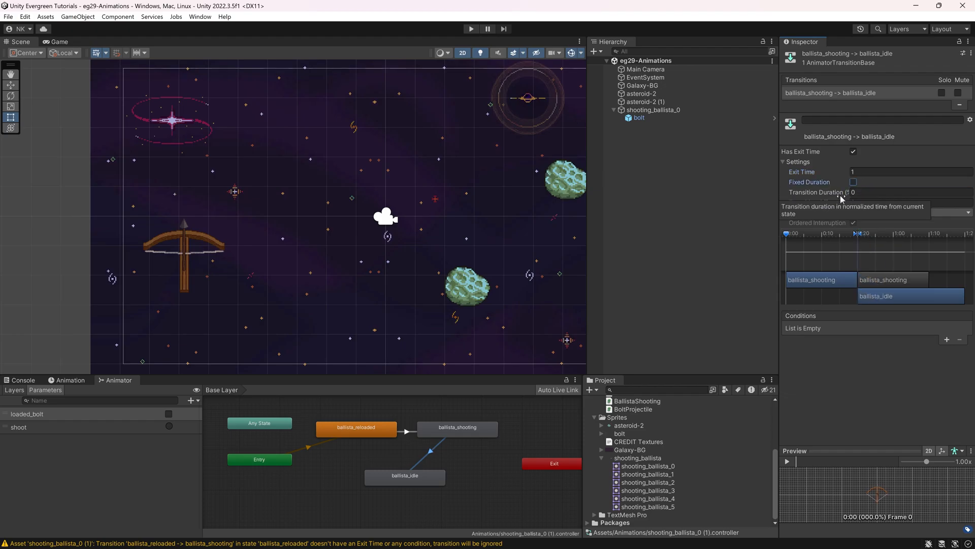
{"action": "left_click", "coordinate": [851, 415]}
{"action": "mouse_move", "coordinate": [785, 246]}
{"action": "left_mouse_down"}
{"action": "mouse_move", "coordinate": [855, 239]}
{"action": "mouse_move", "coordinate": [909, 266]}
{"action": "mouse_move", "coordinate": [879, 267]}
{"action": "mouse_move", "coordinate": [857, 249]}
{"action": "mouse_move", "coordinate": [866, 260]}
{"action": "mouse_move", "coordinate": [865, 251]}
{"action": "mouse_move", "coordinate": [786, 254]}
{"action": "left_mouse_up"}
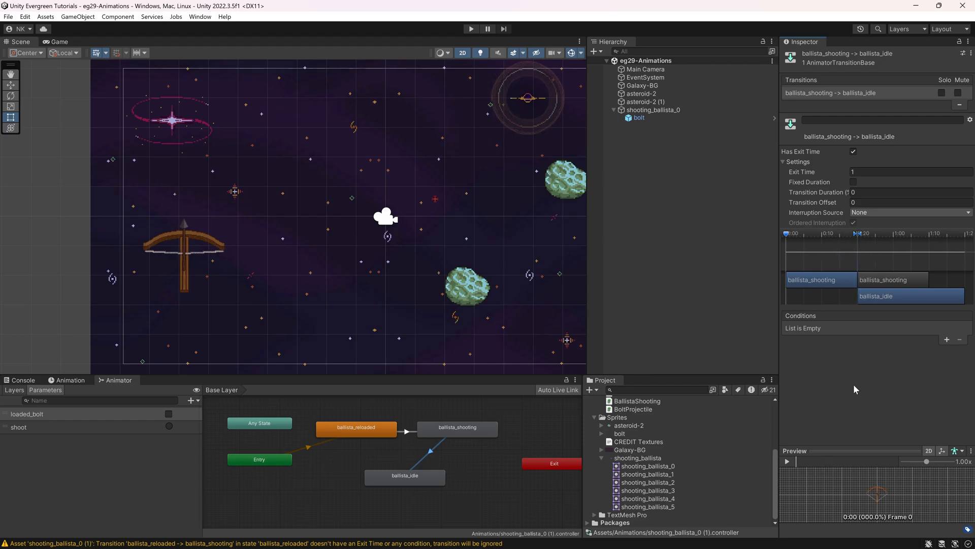
{"action": "mouse_move", "coordinate": [829, 246]}
{"action": "left_mouse_down"}
{"action": "mouse_move", "coordinate": [858, 240]}
{"action": "mouse_move", "coordinate": [837, 243]}
{"action": "mouse_move", "coordinate": [855, 230]}
{"action": "mouse_move", "coordinate": [833, 238]}
{"action": "left_mouse_up"}
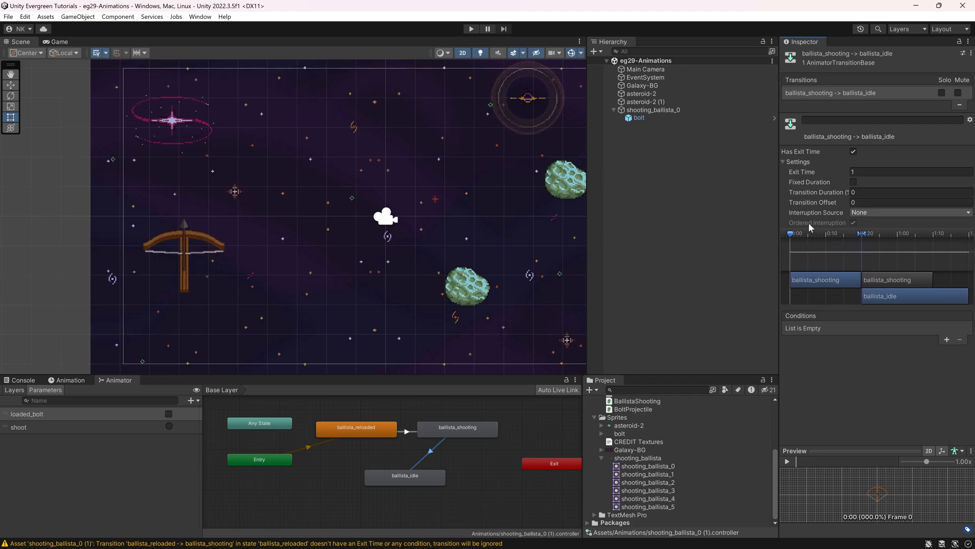
{"action": "scroll", "coordinate": [312, 439], "scroll_direction": "up", "scroll_amount": 2}
{"action": "left_click", "coordinate": [344, 462]}
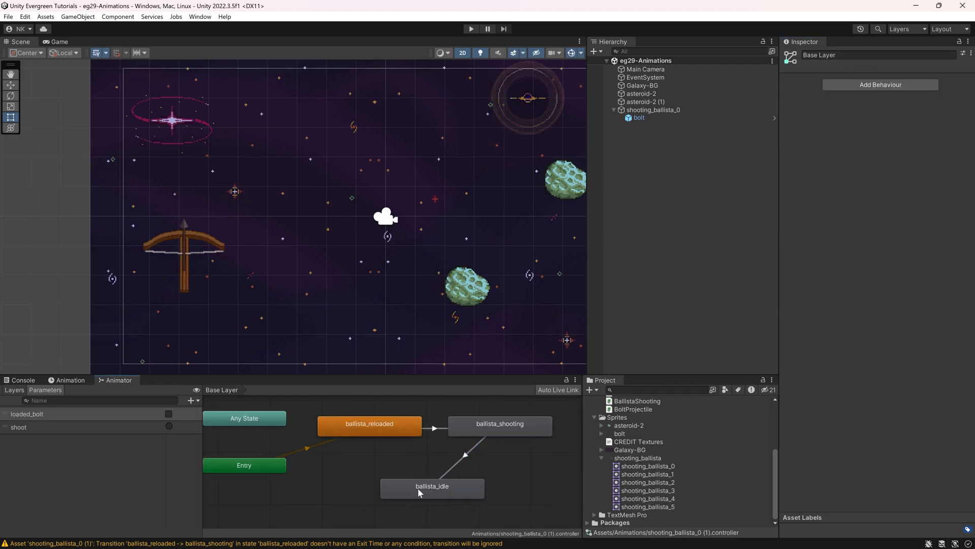
Step: Create a transition from the ballista_idle state to ballista_reloaded
{"action": "left_click", "coordinate": [414, 489]}
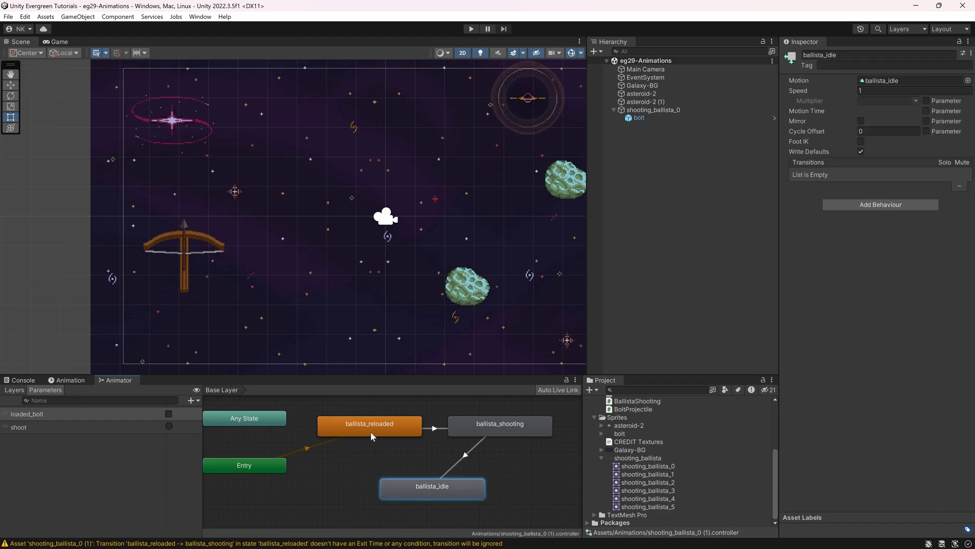
{"action": "right_click", "coordinate": [396, 478]}
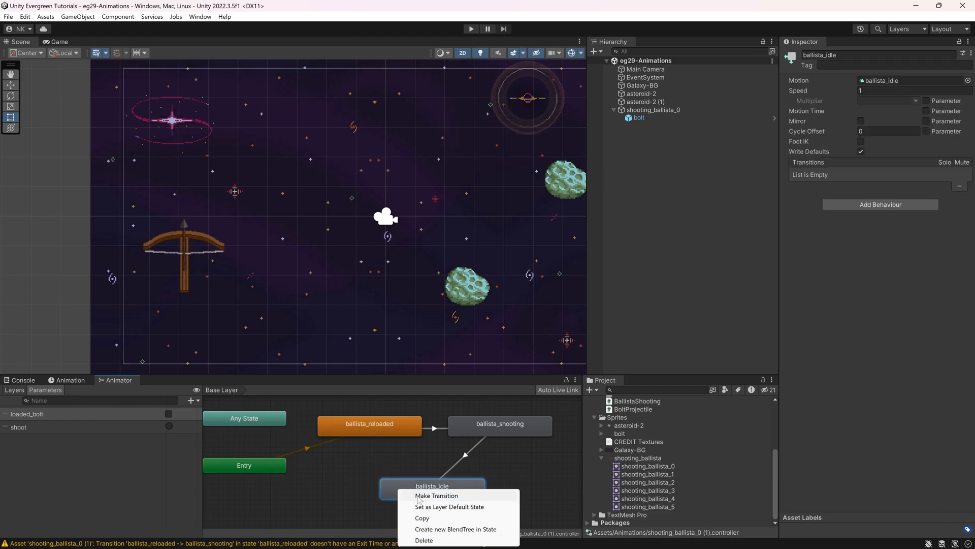
{"action": "left_click", "coordinate": [421, 495]}
{"action": "left_click", "coordinate": [378, 429]}
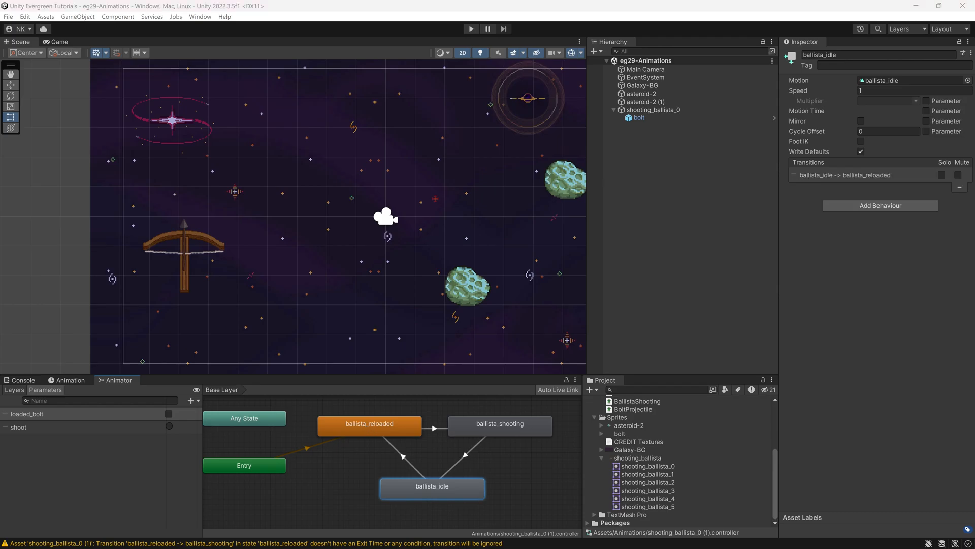
Step: For the ballista_idle to ballista_reloaded transition, turn off Fixed Duration and Has Exit Time, and add the condition loaded_bolt set to true
{"action": "left_click", "coordinate": [394, 448]}
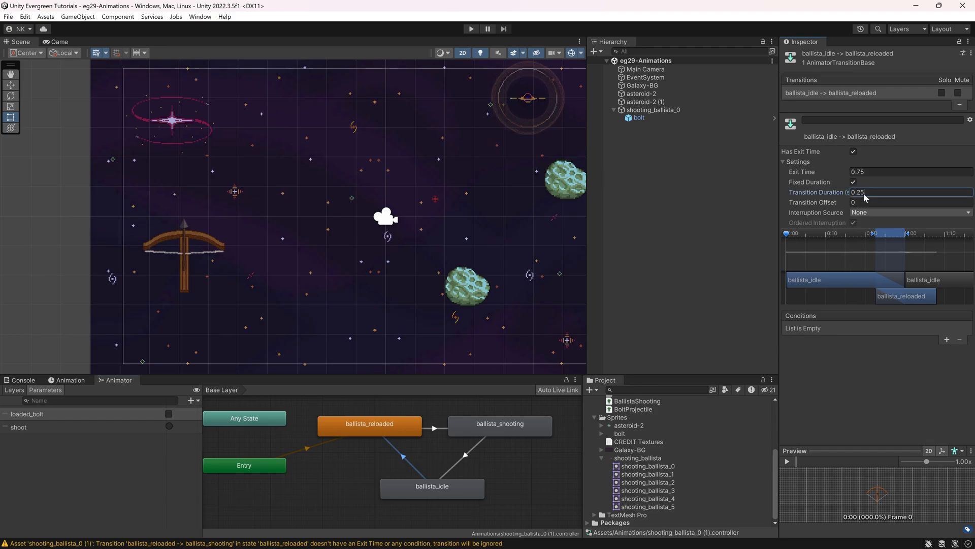
{"action": "left_click", "coordinate": [853, 182]}
{"action": "left_click", "coordinate": [854, 151]}
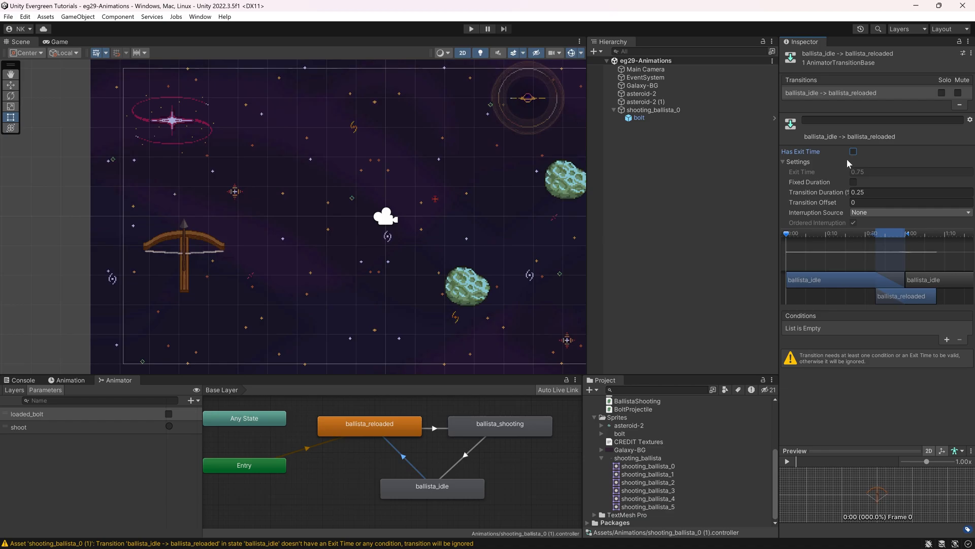
{"action": "left_click", "coordinate": [946, 340]}
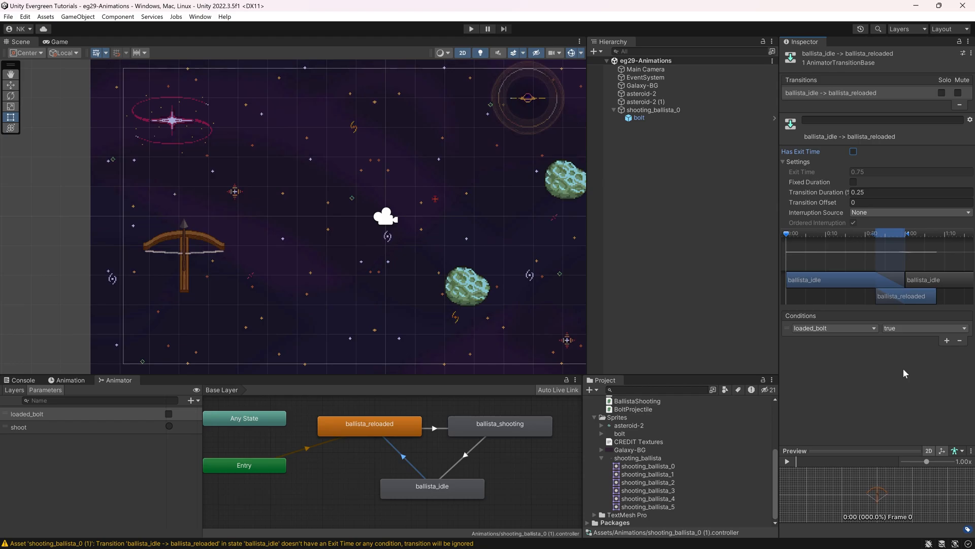
Step: Move the Entry node slightly closer to the ballista_reloaded state
{"action": "left_click", "coordinate": [378, 431]}
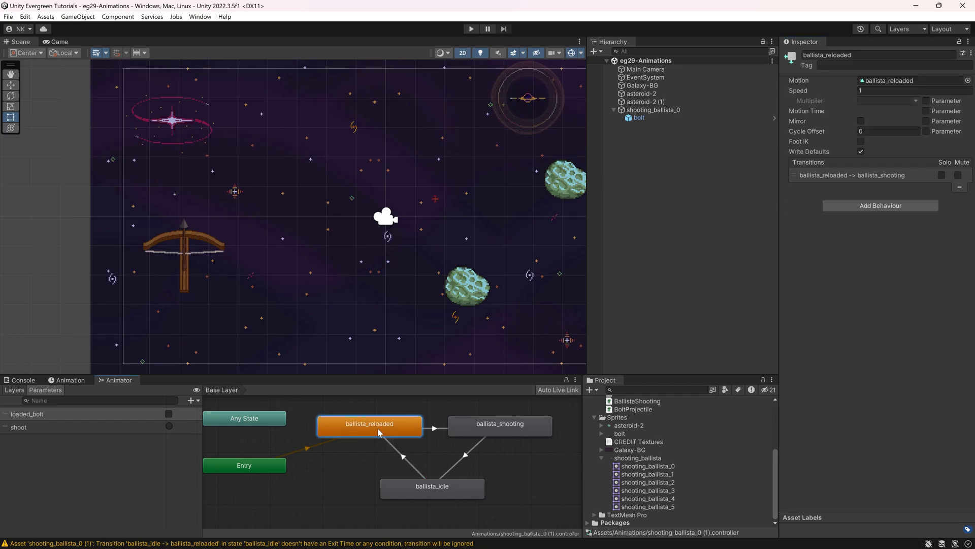
{"action": "left_click_drag", "start_coordinate": [243, 465], "coordinate": [255, 459]}
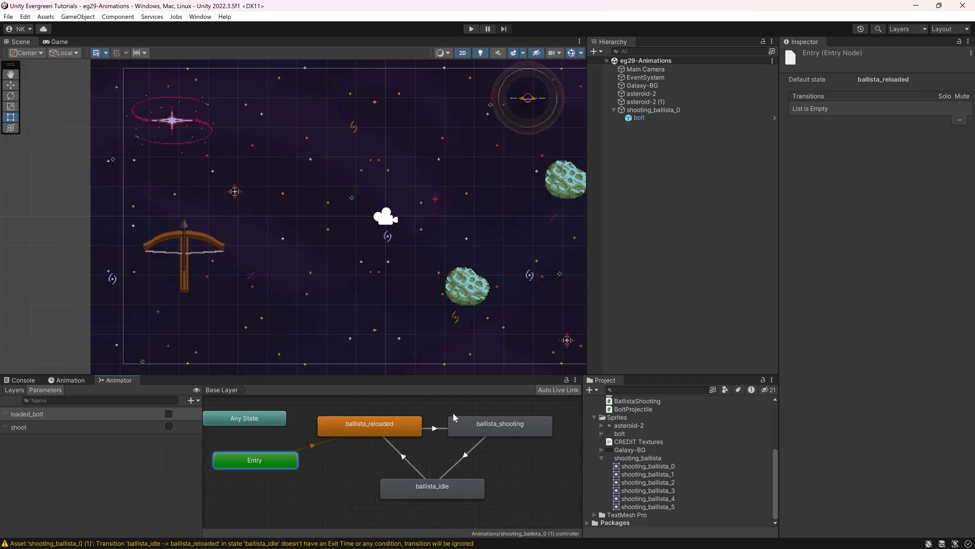
{"action": "left_click", "coordinate": [322, 483]}
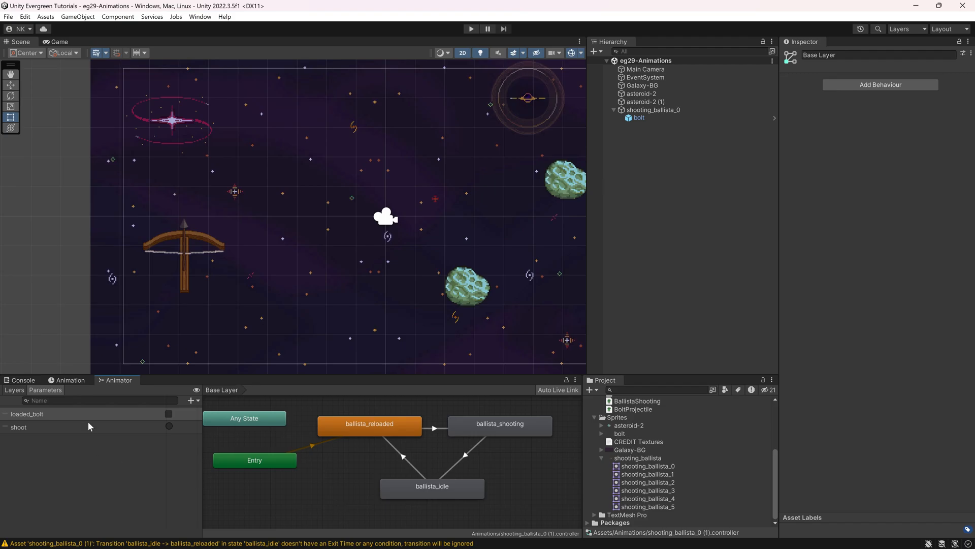
Step: Review the loaded_bolt and shoot parameters and the components attached to shooting_ballista_0
{"action": "left_click", "coordinate": [33, 414]}
{"action": "left_click", "coordinate": [35, 415]}
{"action": "left_click", "coordinate": [46, 428]}
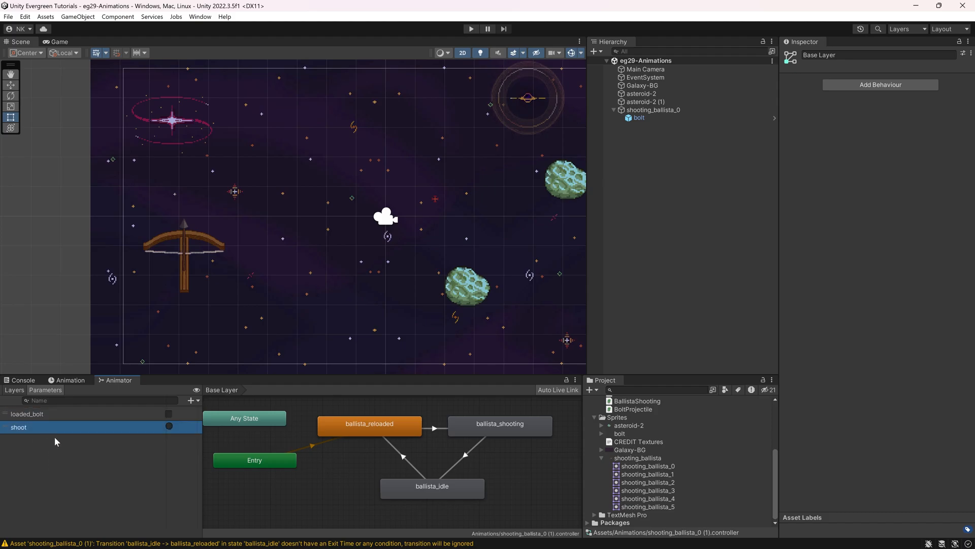
{"action": "left_click", "coordinate": [50, 415]}
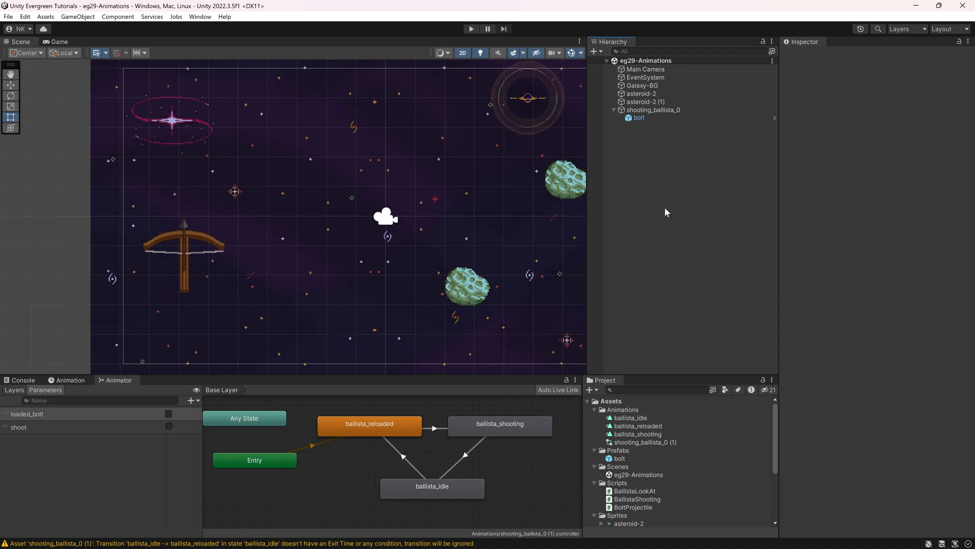
{"action": "left_click", "coordinate": [664, 110]}
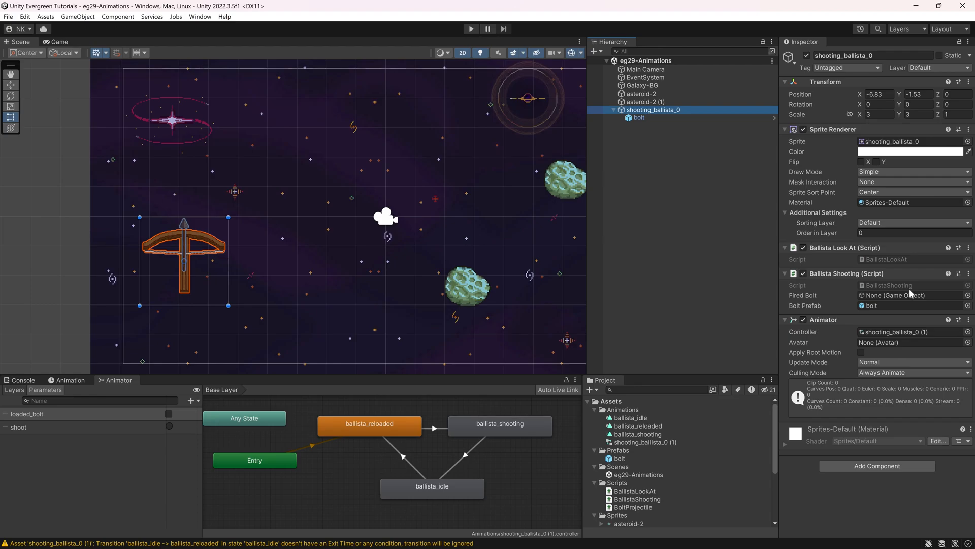
{"action": "left_click", "coordinate": [656, 299]}
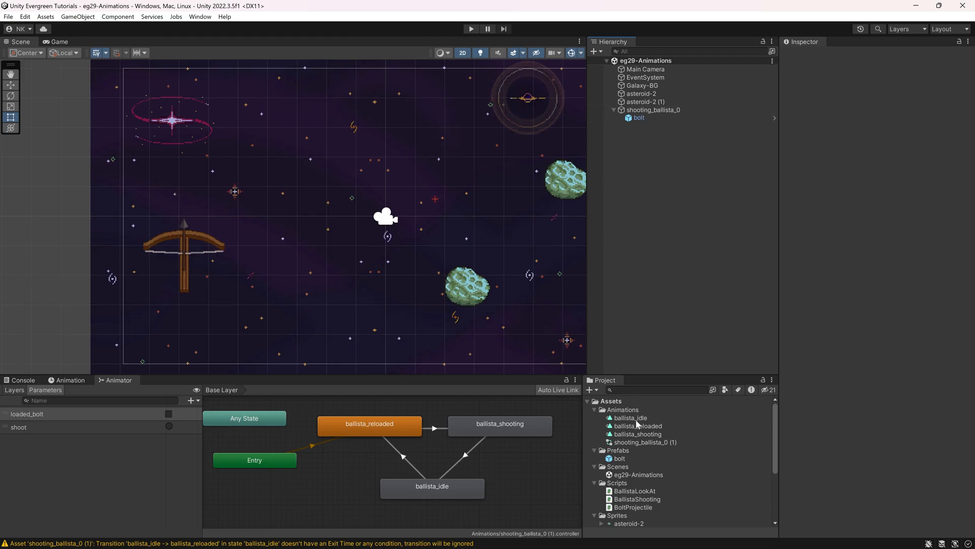
Step: Create a C# script named BallistaAnimations in the Scripts folder and attach it to shooting_ballista_0
{"action": "right_click", "coordinate": [620, 485]}
{"action": "mouse_move", "coordinate": [660, 207]}
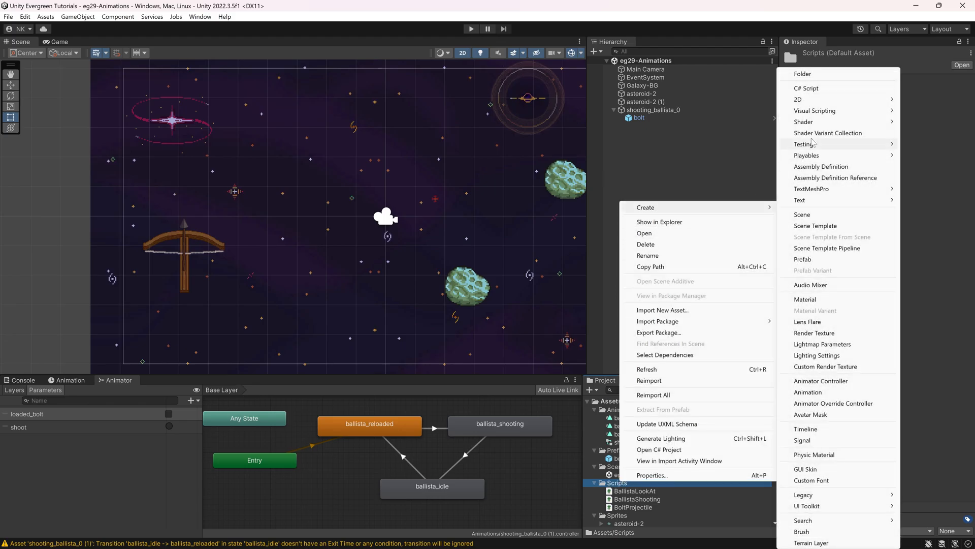
{"action": "left_click", "coordinate": [810, 88]}
{"action": "type", "text": "BallistaAnimations"}
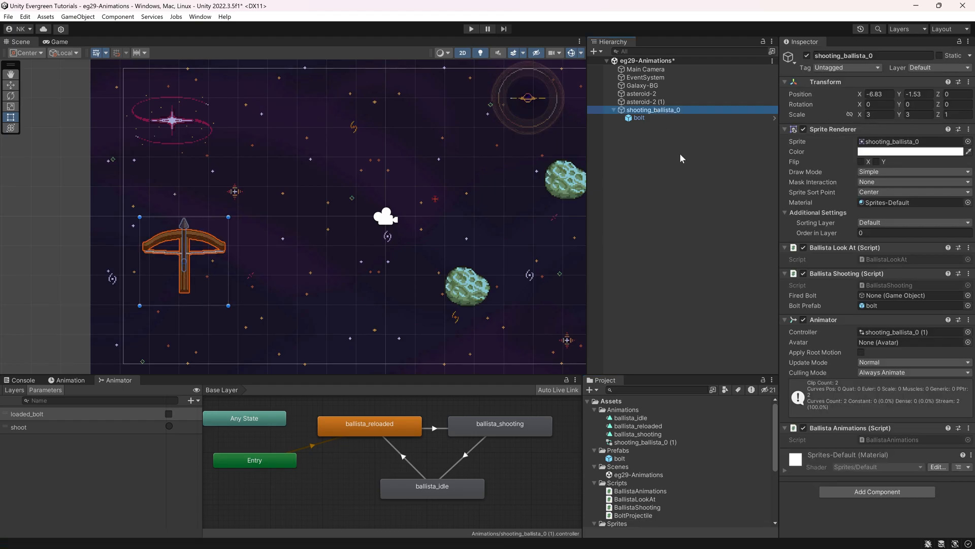
Step: Move the Ballista Animations component above the Animator on shooting_ballista_0 and open its script in Visual Studio
{"action": "left_click", "coordinate": [838, 428]}
{"action": "left_click_drag", "start_coordinate": [838, 319], "coordinate": [841, 318]}
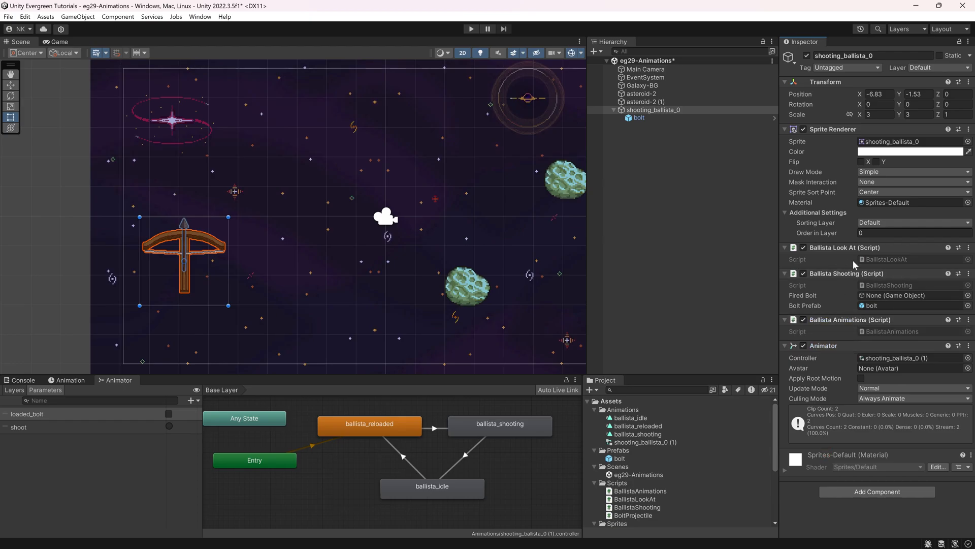
{"action": "double_click", "coordinate": [878, 331]}
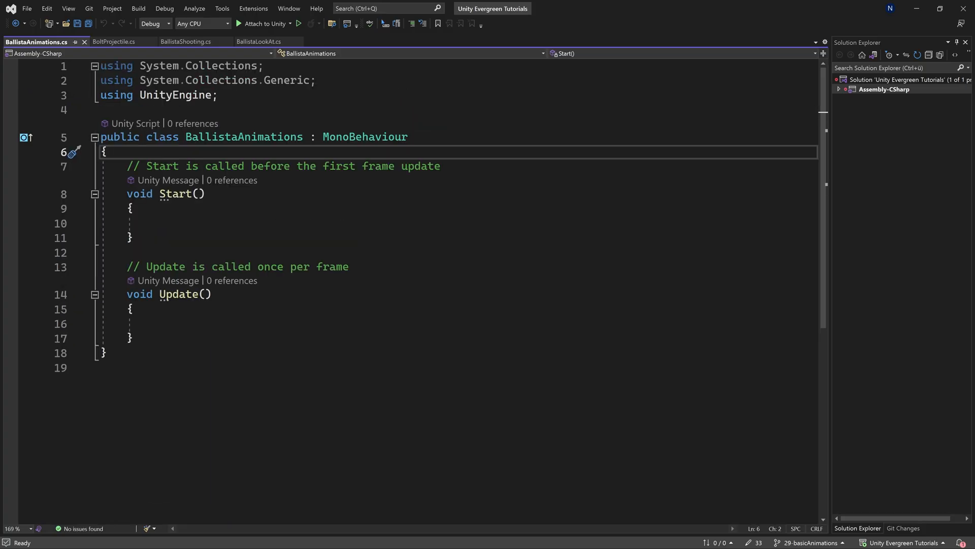
Step: Declare a private Animator field named animator at the beginning of the BallistaAnimations class
{"action": "key", "text": "Return"}
{"action": "key", "text": "Return"}
{"action": "key", "text": "Up"}
{"action": "type", "text": "private Animator"}
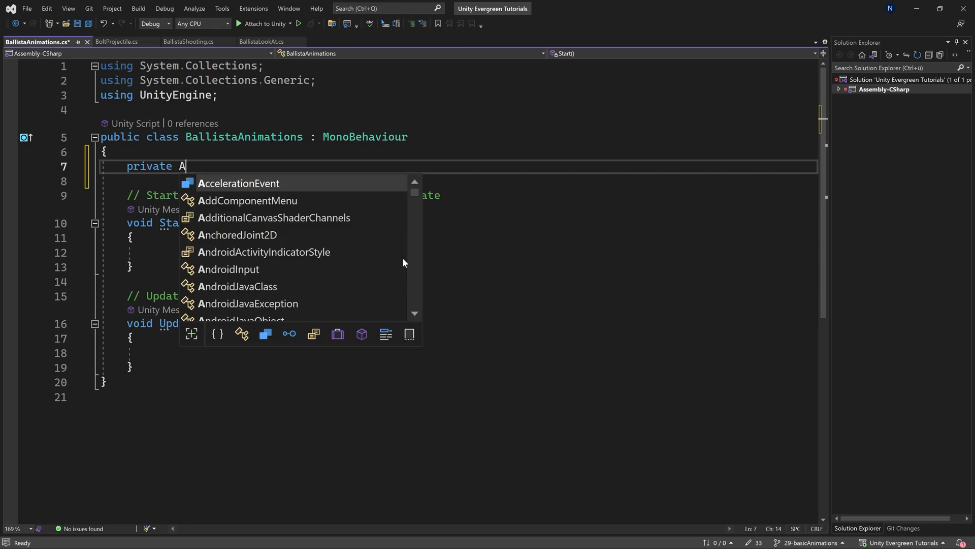
{"action": "key", "text": "Tab"}
{"action": "key", "text": "Tab"}
Step: In the Start method, assign GetComponent<Animator>() to the animator field
{"action": "key", "text": "Down"}
{"action": "key", "text": "Down"}
{"action": "key", "text": "Down"}
{"action": "key", "text": "Down"}
{"action": "key", "text": "Down"}
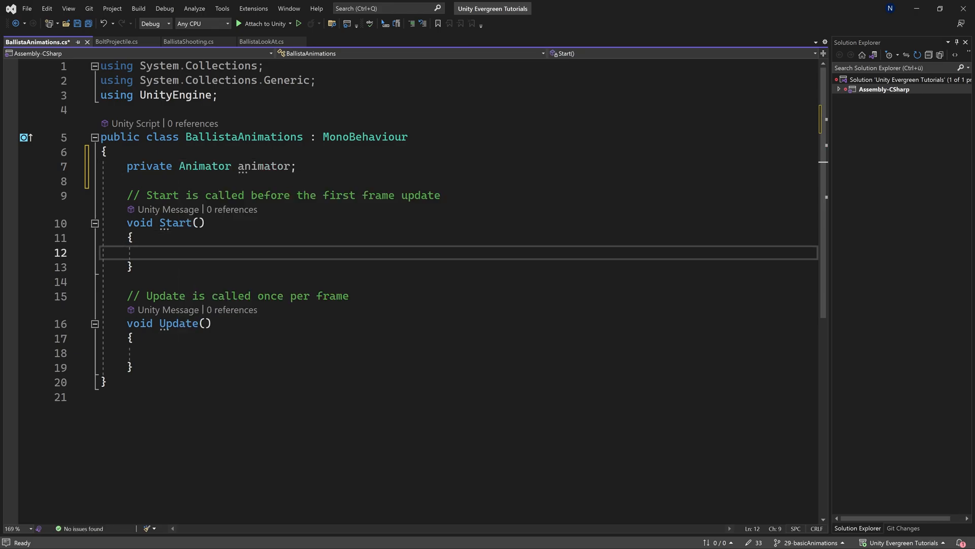
{"action": "type", "text": "ani"}
{"action": "key", "text": "Tab"}
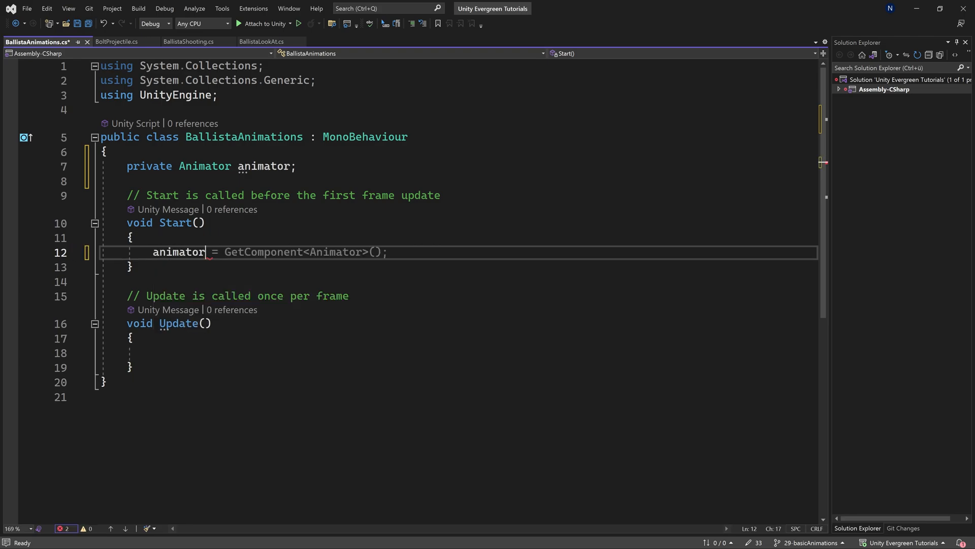
{"action": "key", "text": "Tab"}
{"action": "left_click", "coordinate": [238, 252]}
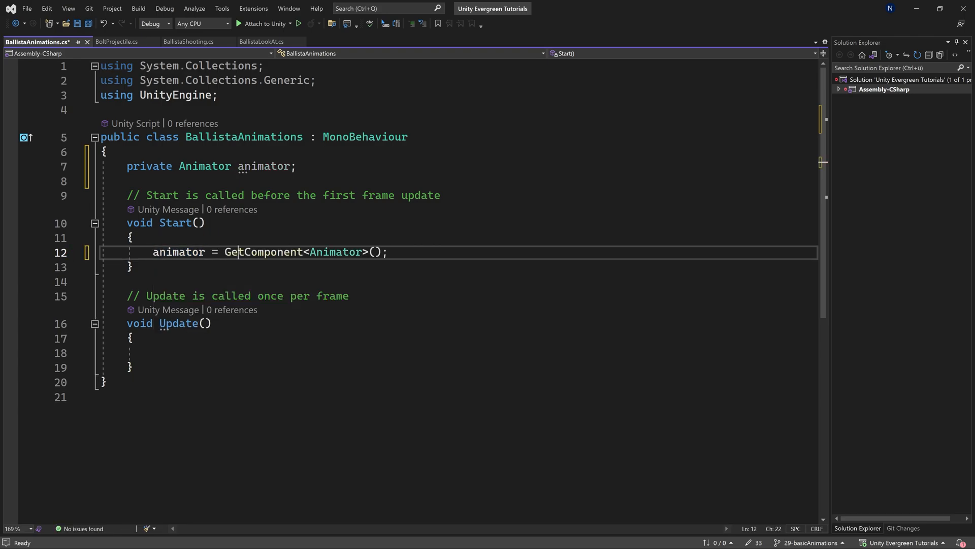
{"action": "key", "text": "End"}
Step: Delete the Update method and its comment from the BallistaAnimations script, leaving an empty line below Start
{"action": "left_click", "coordinate": [919, 6]}
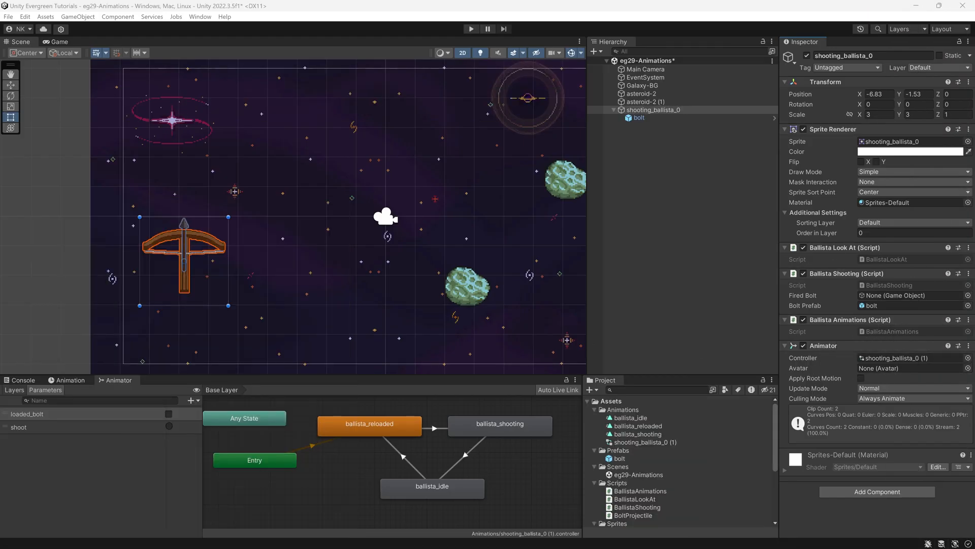
{"action": "key", "text": "alt+Tab"}
{"action": "left_click_drag", "start_coordinate": [134, 367], "coordinate": [128, 281]}
{"action": "key", "text": "Return"}
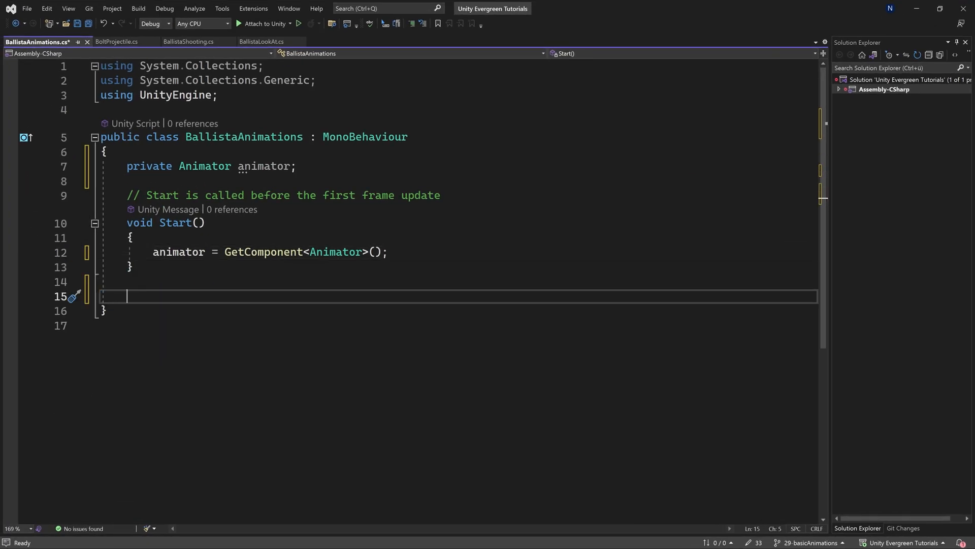
Step: Add two empty public void methods named ShootingAnimation and ReloadAnimation below Start, and save the script
{"action": "type", "text": "publ"}
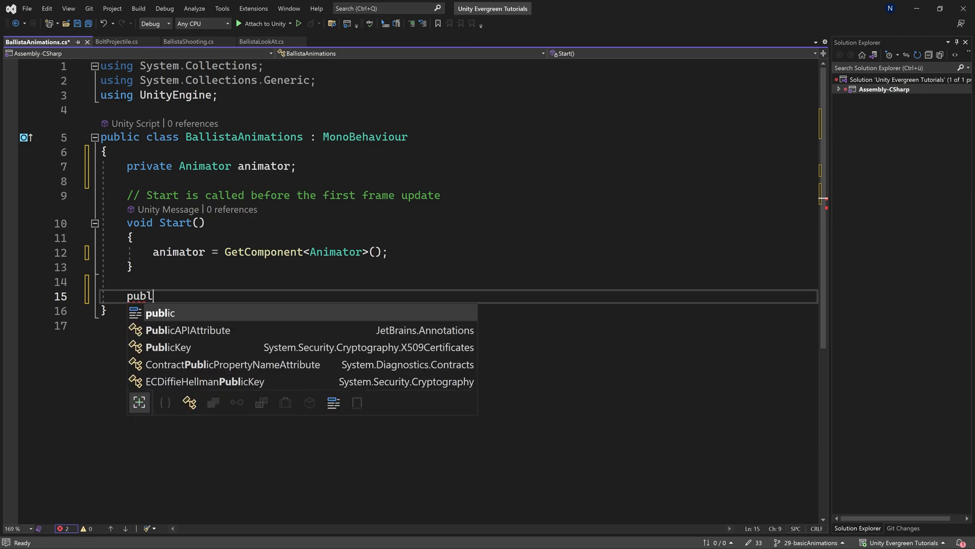
{"action": "type", "text": "ic void ShootingAn"}
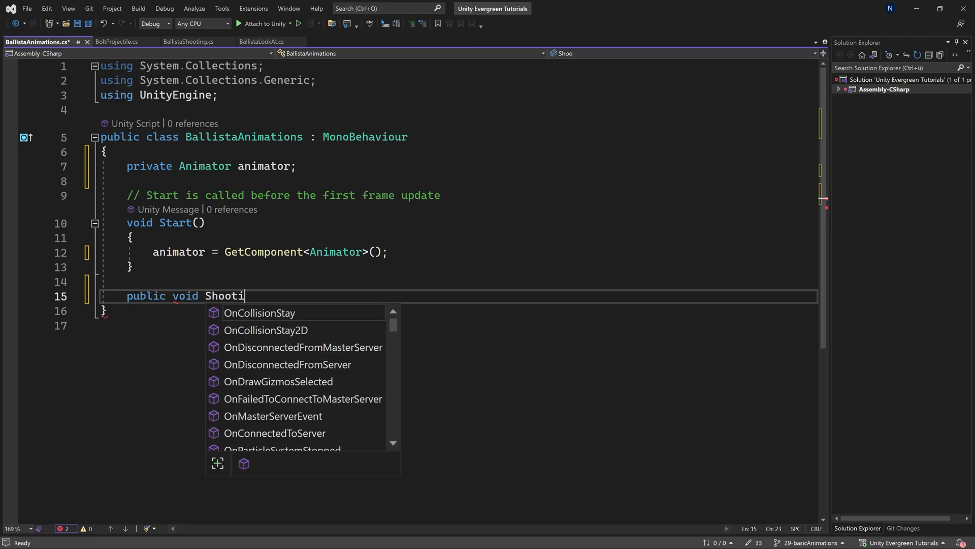
{"action": "type", "text": "im"}
{"action": "type", "text": "public void "}
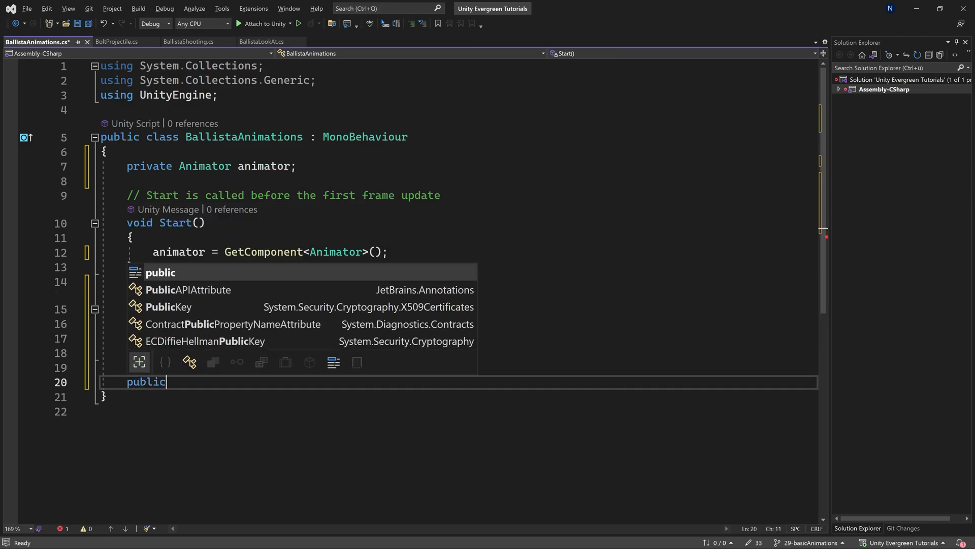
{"action": "type", "text": "ReloadAnimation("}
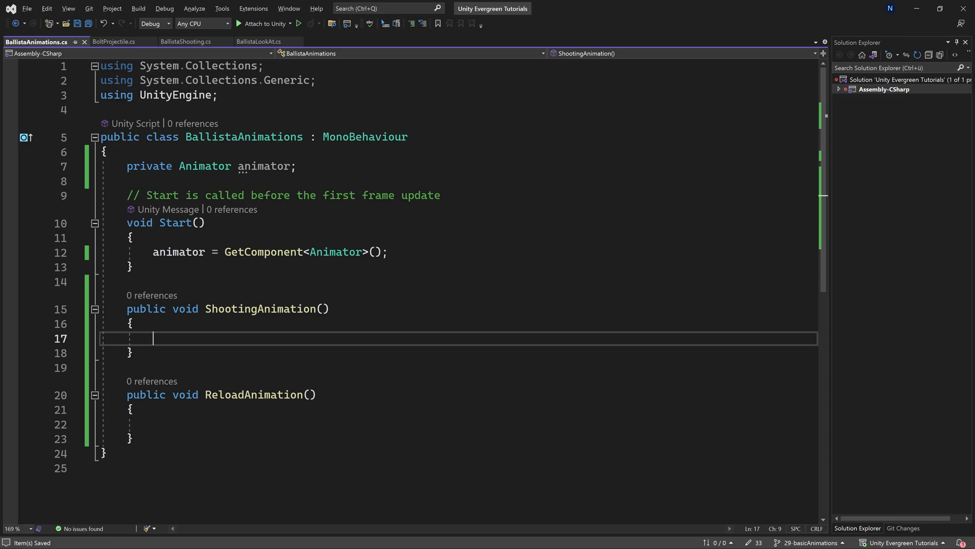
{"action": "double_click", "coordinate": [244, 137]}
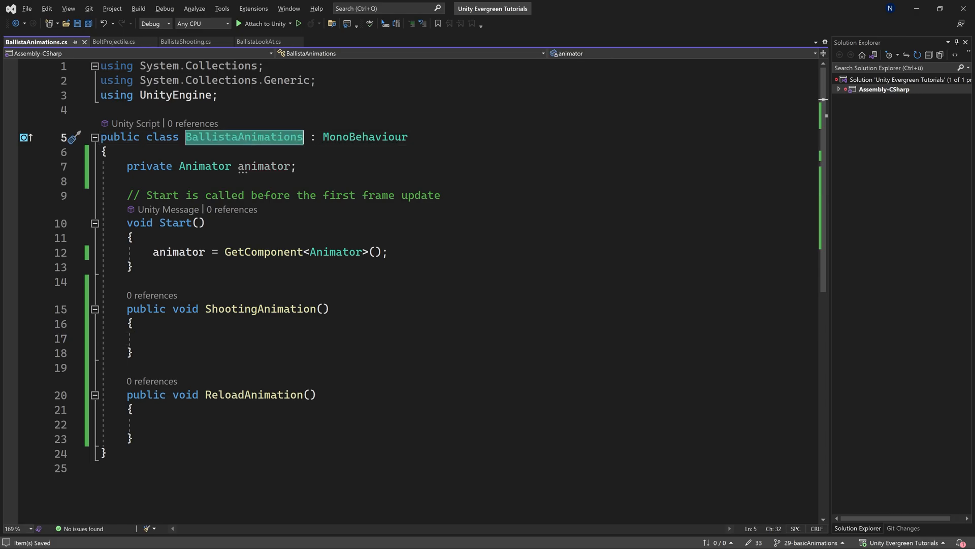
{"action": "left_click_drag", "start_coordinate": [315, 181], "coordinate": [315, 152]}
{"action": "left_click", "coordinate": [315, 152]}
{"action": "left_click", "coordinate": [258, 308]}
{"action": "double_click", "coordinate": [258, 308]}
{"action": "left_click", "coordinate": [258, 395]}
{"action": "left_click", "coordinate": [258, 424]}
Step: In ShootingAnimation, add a SetBool call on animator that sets "loaded_bolt" to false
{"action": "left_click", "coordinate": [153, 338]}
{"action": "type", "text": "animator"}
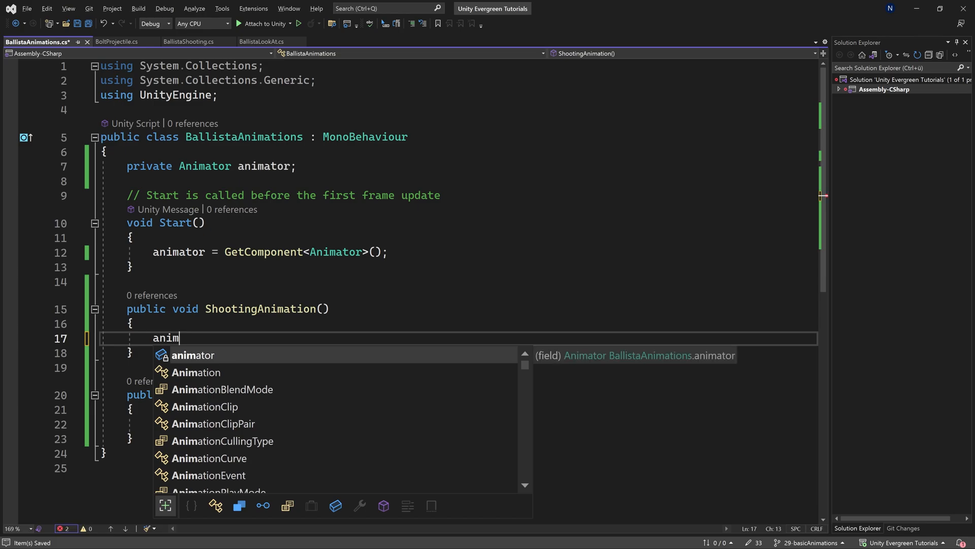
{"action": "key", "text": "Tab"}
{"action": "type", "text": ".SetBool"}
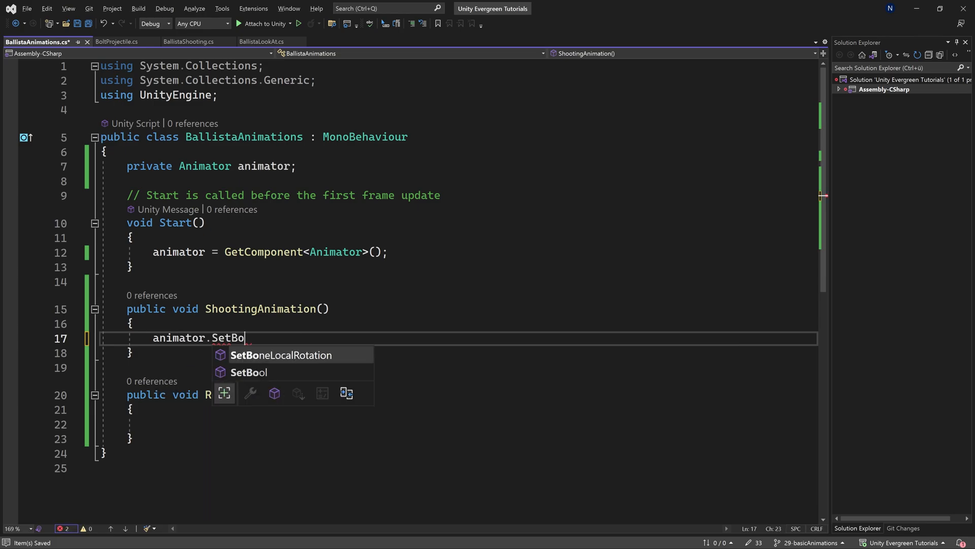
{"action": "key", "text": "Tab"}
{"action": "type", "text": "(\"loaded"}
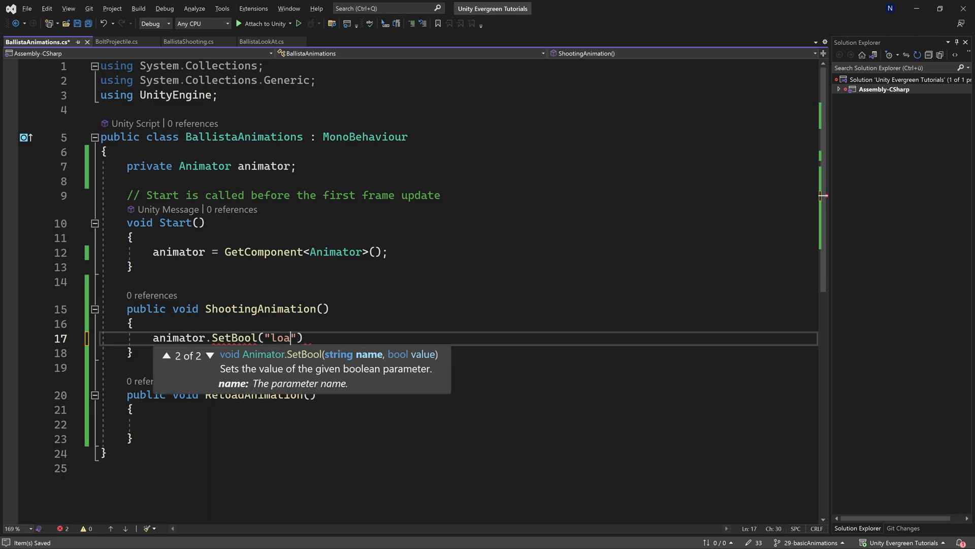
{"action": "type", "text": "_bolt\", f"}
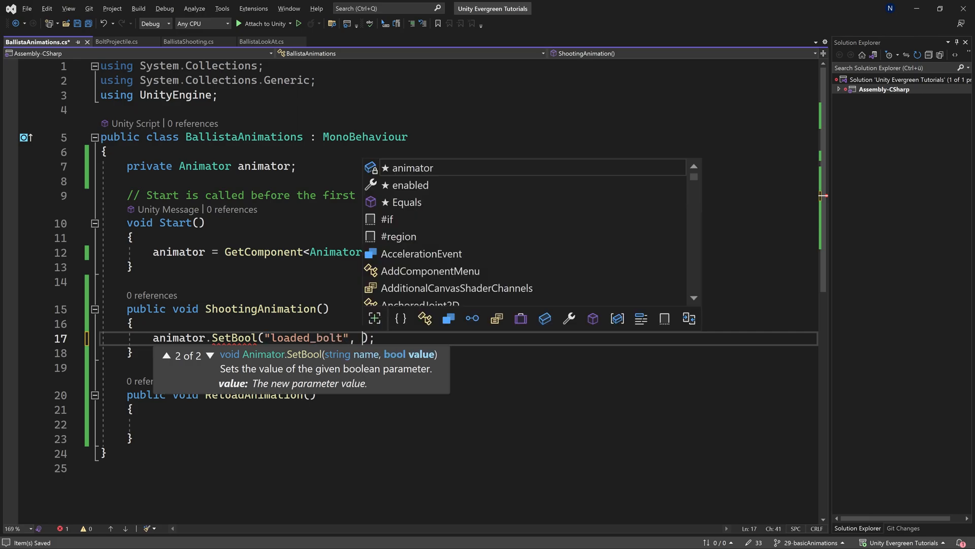
{"action": "type", "text": "alse"}
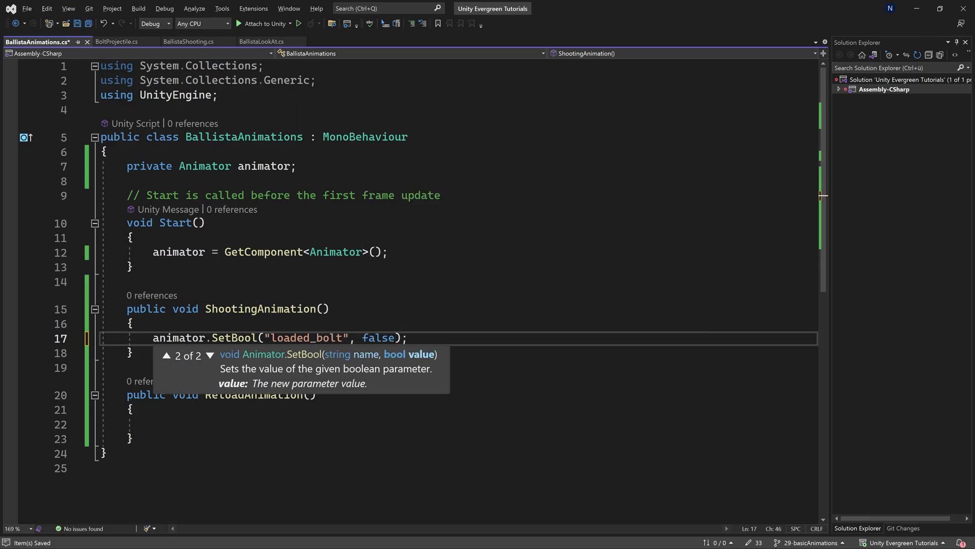
{"action": "left_click", "coordinate": [292, 308]}
Step: In ShootingAnimation, add an animator.SetTrigger call for "shoot" below the SetBool line
{"action": "left_click", "coordinate": [409, 339]}
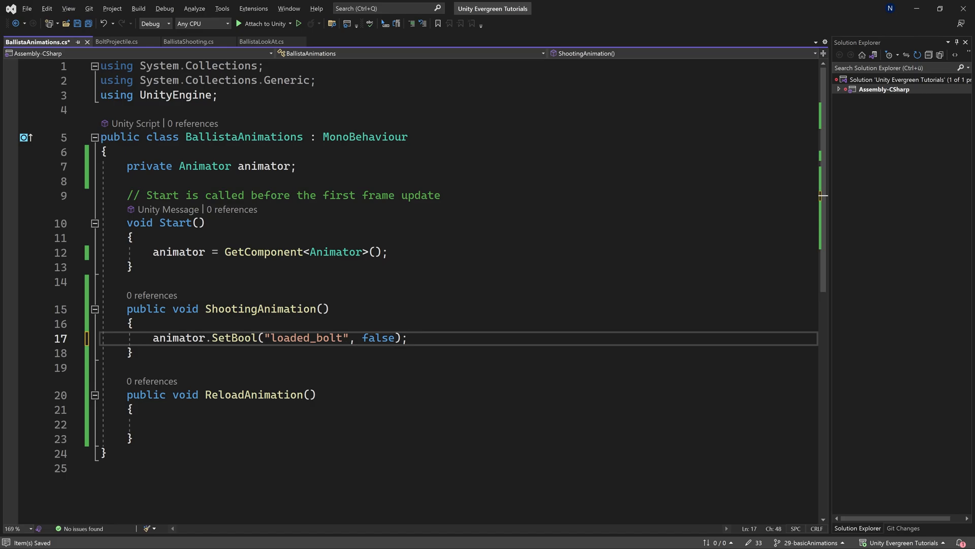
{"action": "key", "text": "Return"}
{"action": "key", "text": "BackSpace"}
{"action": "key", "text": "BackSpace"}
{"action": "type", "text": "nimator."}
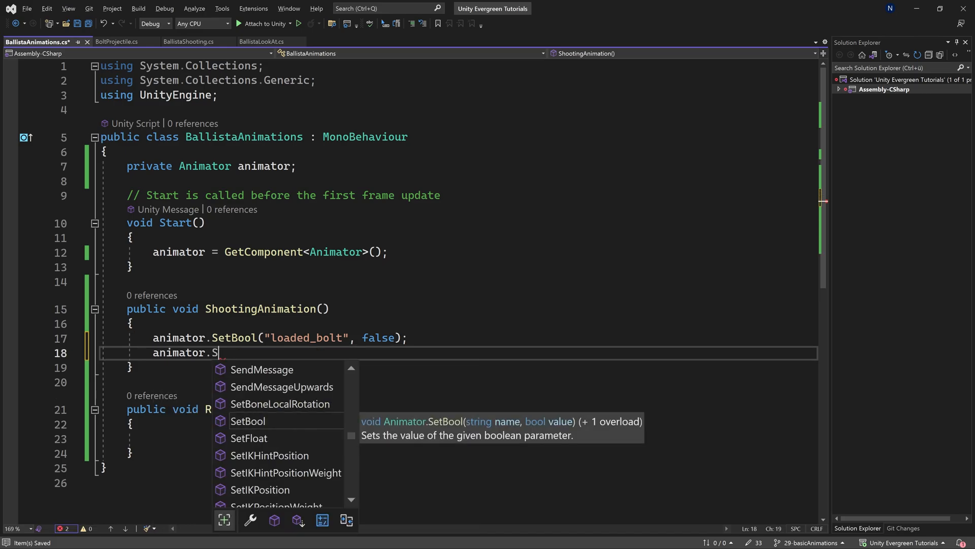
{"action": "type", "text": "SetT"}
{"action": "key", "text": "Tab"}
{"action": "type", "text": "(\""}
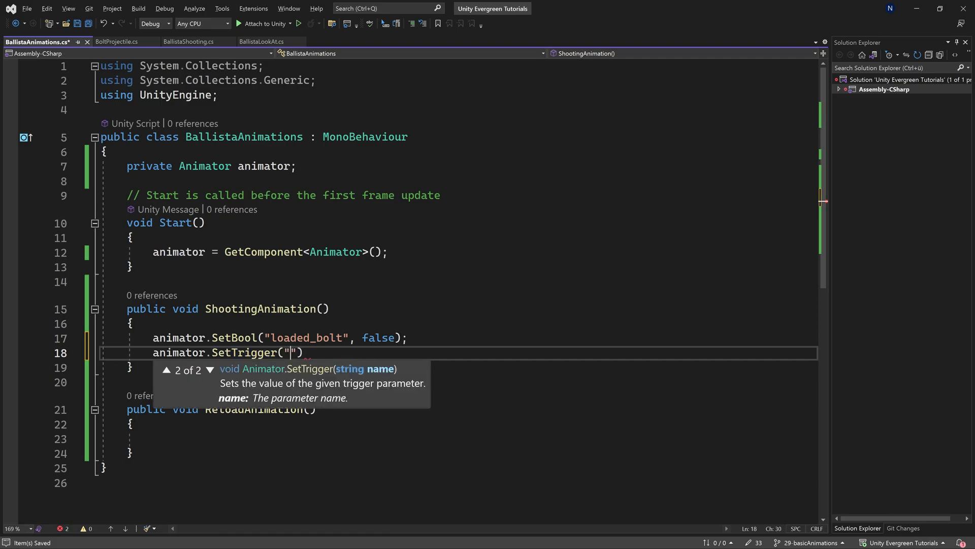
{"action": "type", "text": "shoot\");"}
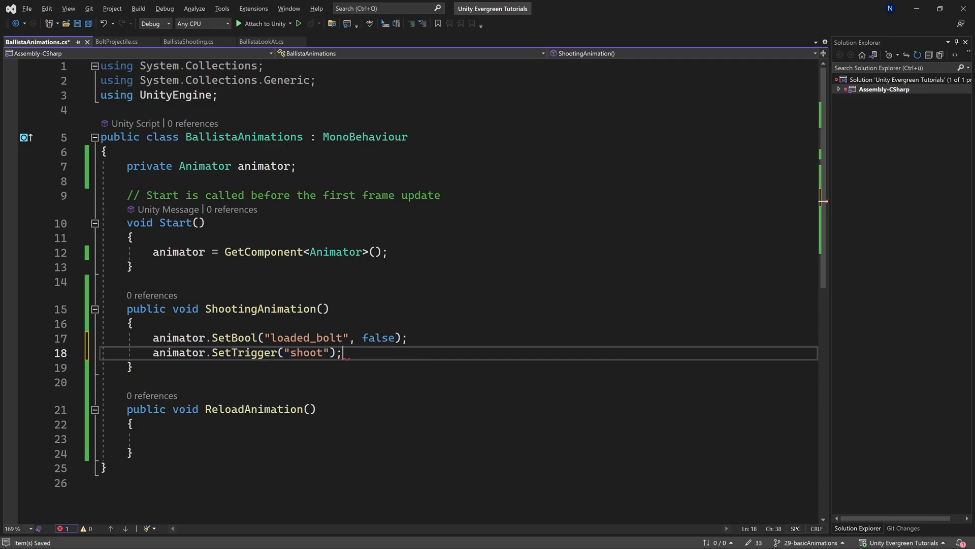
Step: In ReloadAnimation, add an animator.SetBool call that sets "loaded_bolt" to true, and save the script
{"action": "scroll", "coordinate": [153, 395], "scroll_direction": "down", "scroll_amount": 1}
{"action": "left_click", "coordinate": [153, 395]}
{"action": "type", "text": "animator.setS"}
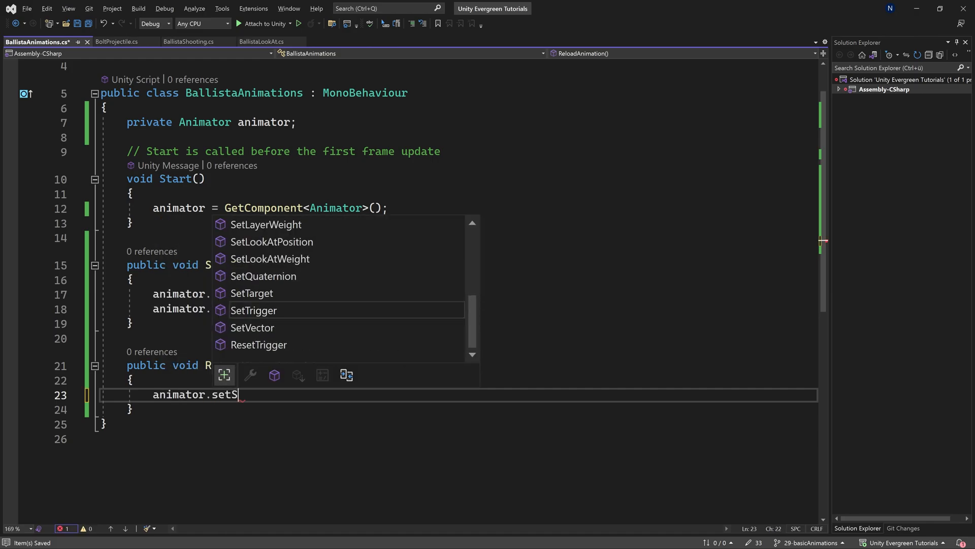
{"action": "type", "text": "b(\"loaded_bolt"}
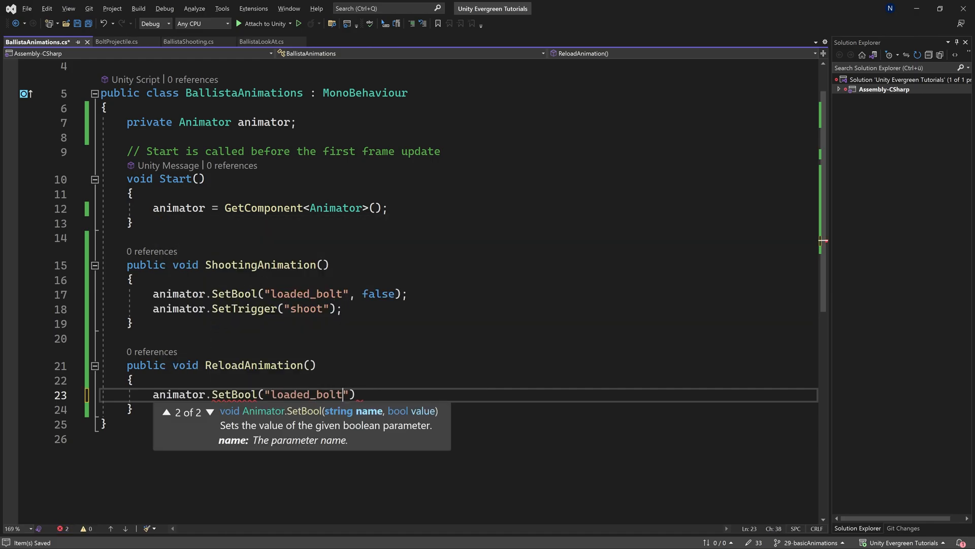
{"action": "type", "text": "\", true);"}
{"action": "key", "text": "ctrl+s"}
Step: Switch to Unity and examine the ballista_idle to ballista_reloaded transition, the ballista_reloaded state and its transition to ballista_shooting
{"action": "left_click", "coordinate": [343, 309]}
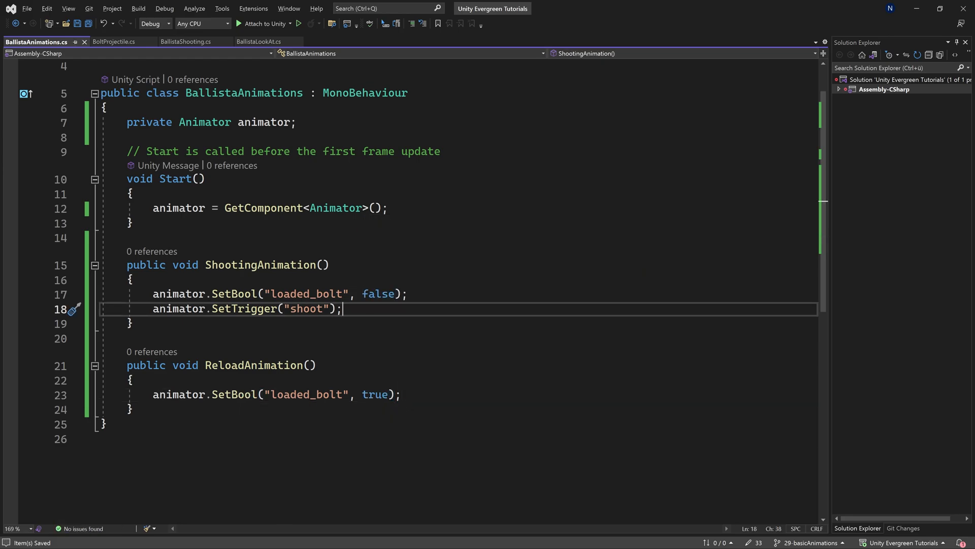
{"action": "left_click", "coordinate": [259, 366]}
{"action": "left_click", "coordinate": [401, 394]}
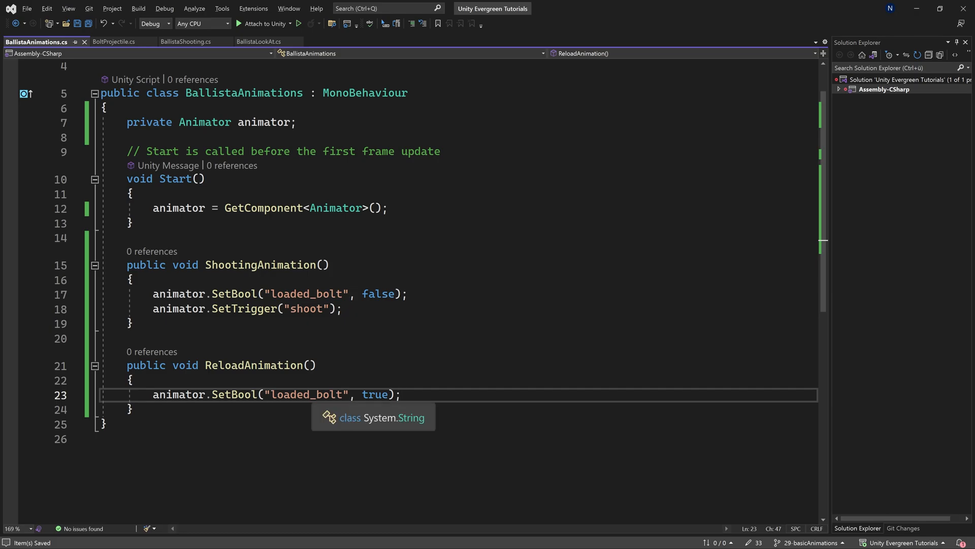
{"action": "left_click", "coordinate": [916, 9]}
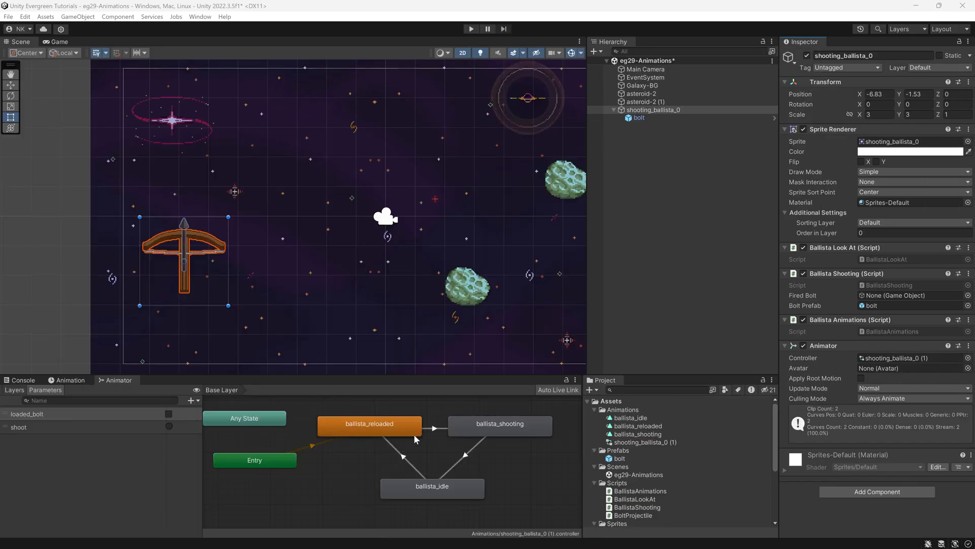
{"action": "left_click", "coordinate": [404, 458]}
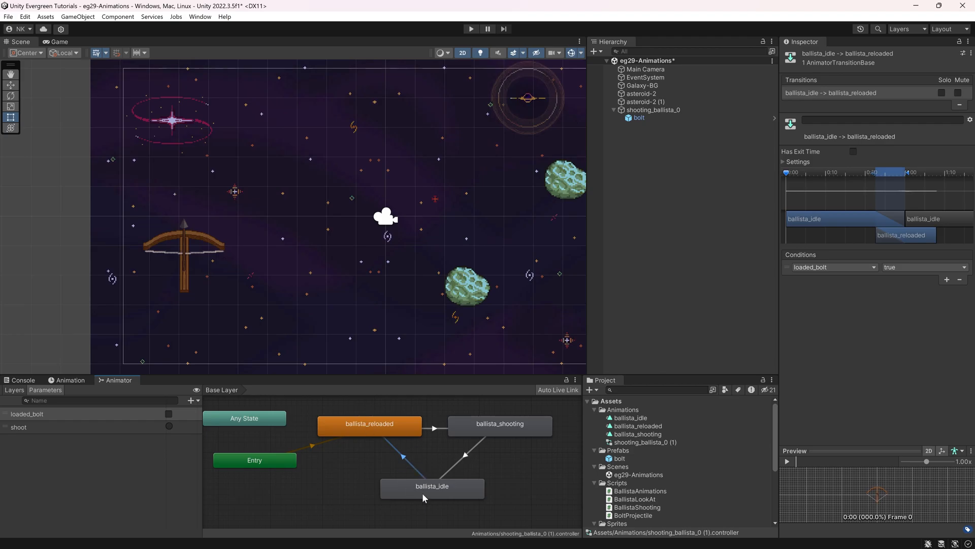
{"action": "left_click", "coordinate": [374, 424]}
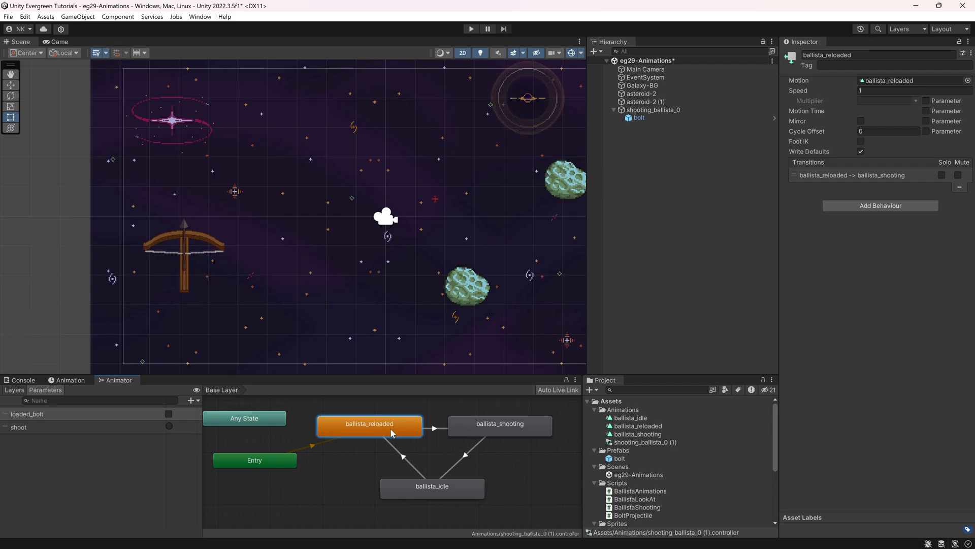
{"action": "left_click", "coordinate": [435, 429]}
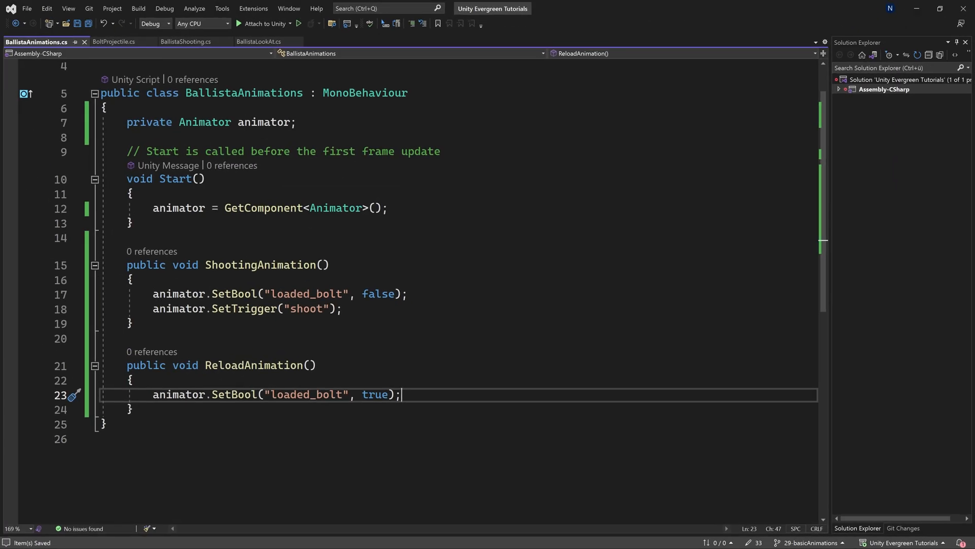
{"action": "left_click_drag", "start_coordinate": [127, 338], "coordinate": [150, 249]}
{"action": "left_click", "coordinate": [144, 241]}
{"action": "left_click", "coordinate": [337, 265]}
Step: In the BallistaShooting script, declare a private BallistaAnimations field named ballistaAnimations below boltPrefab, and save the script
{"action": "left_click", "coordinate": [195, 42]}
{"action": "scroll", "coordinate": [417, 289], "scroll_direction": "up", "scroll_amount": 13}
{"action": "scroll", "coordinate": [416, 290], "scroll_direction": "down", "scroll_amount": 1, "text": "ctrl"}
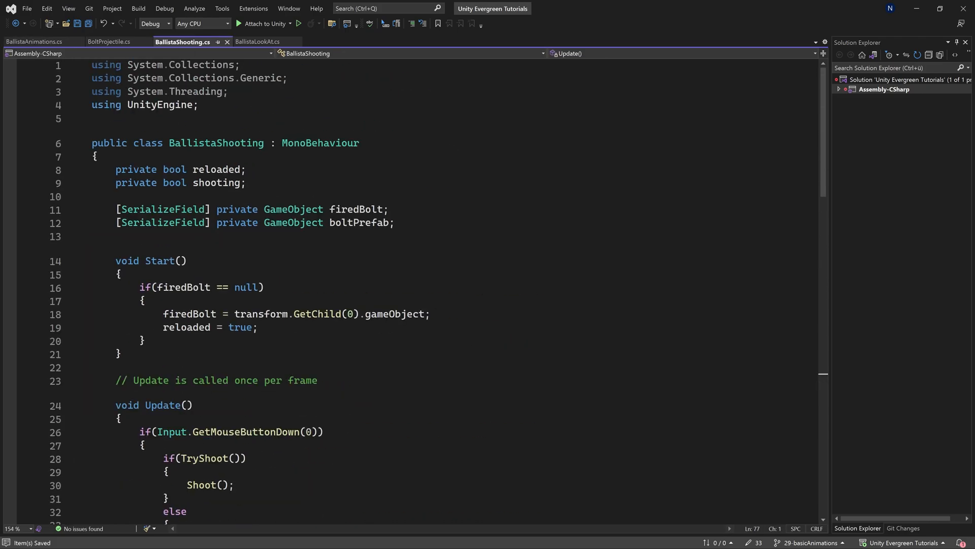
{"action": "left_click", "coordinate": [116, 237]}
{"action": "key", "text": "Return"}
{"action": "key", "text": "Return"}
{"action": "key", "text": "Up"}
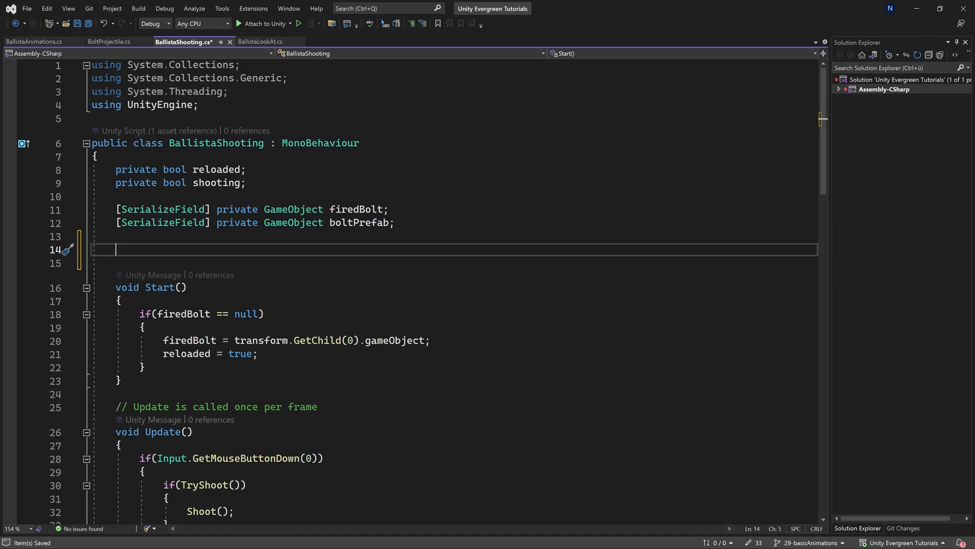
{"action": "type", "text": "priva"}
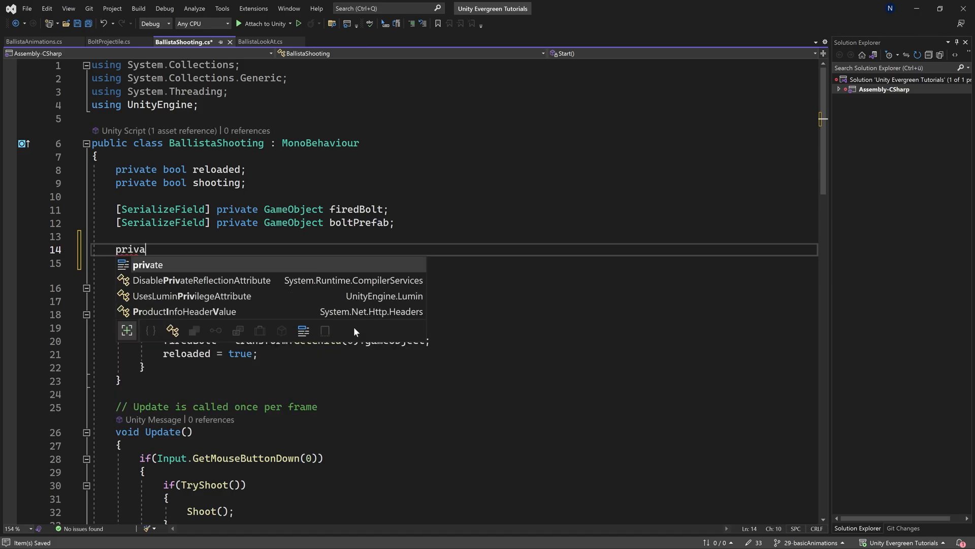
{"action": "type", "text": "te Ball"}
{"action": "key", "text": "Tab"}
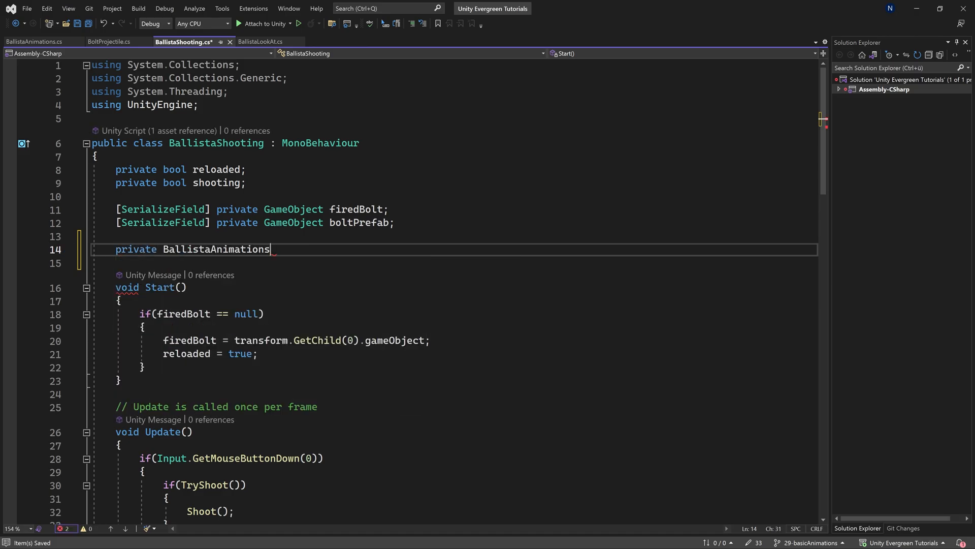
{"action": "type", "text": "ballistaAnimations"}
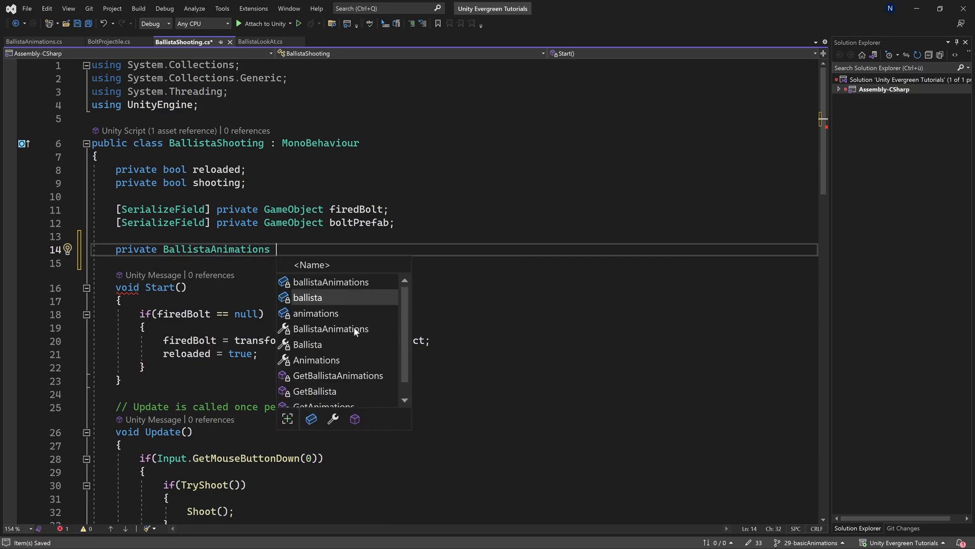
{"action": "type", "text": ";"}
{"action": "key", "text": "ctrl+s"}
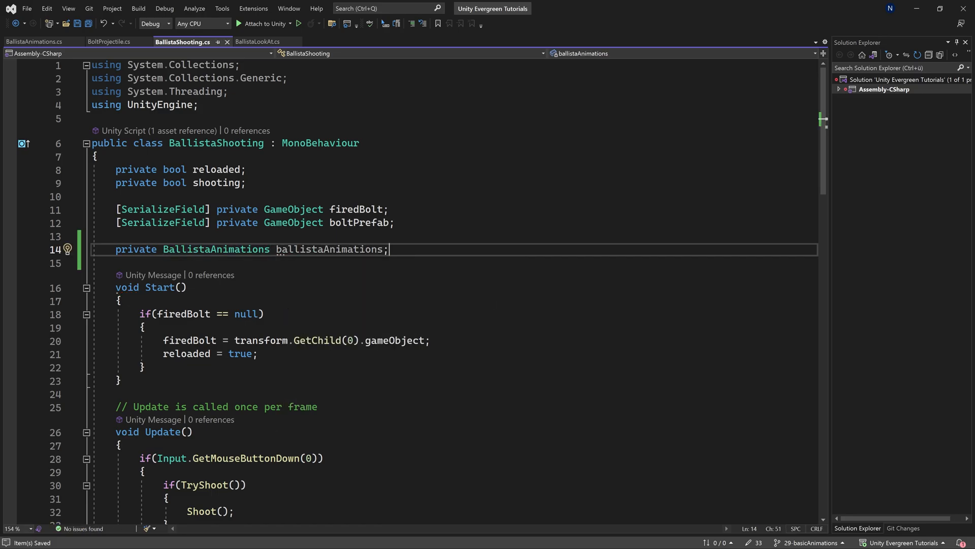
Step: At the end of BallistaShooting's Start method, assign GetComponent<BallistaAnimations>() to ballistaAnimations, and save the script
{"action": "left_click", "coordinate": [146, 367]}
{"action": "key", "text": "Return"}
{"action": "key", "text": "Return"}
{"action": "type", "text": "bal"}
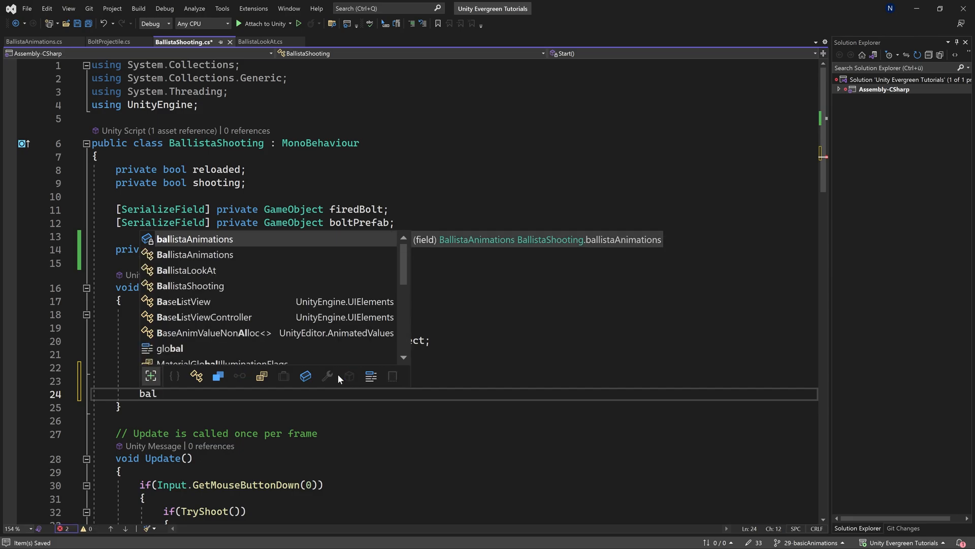
{"action": "key", "text": "Tab"}
{"action": "type", "text": "= GetCom"}
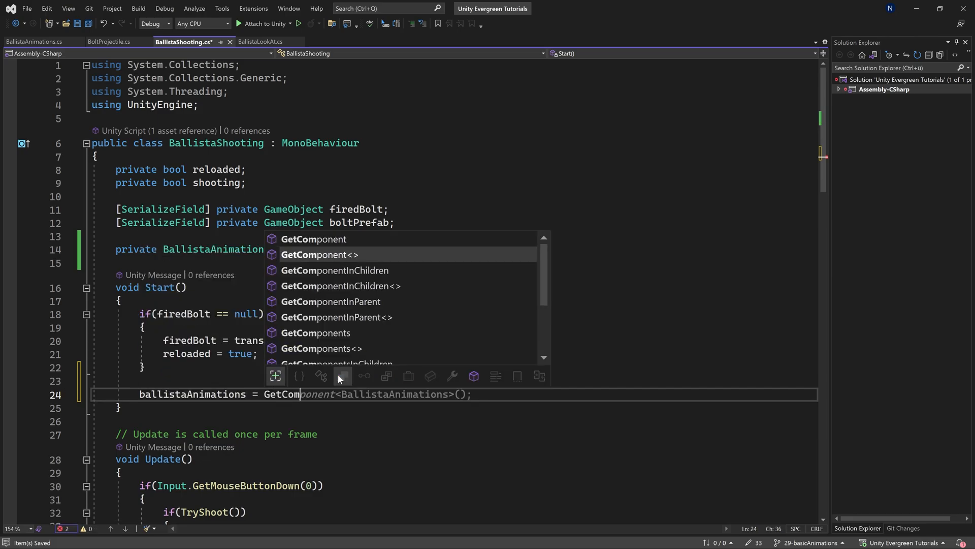
{"action": "key", "text": "Tab"}
{"action": "key", "text": "ctrl+s"}
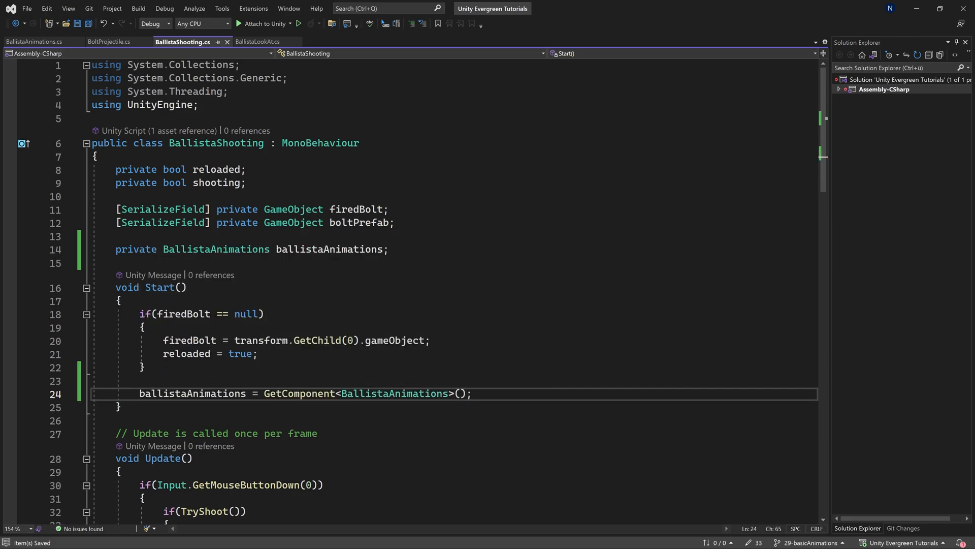
{"action": "key", "text": "shift+Home"}
{"action": "key", "text": "shift+Up"}
{"action": "key", "text": "shift+Up"}
{"action": "left_click", "coordinate": [140, 381]}
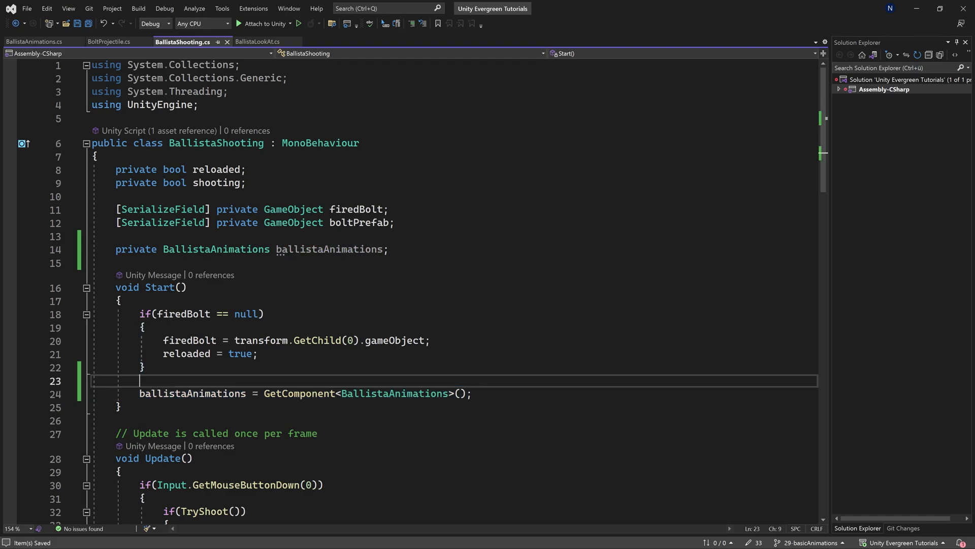
{"action": "key", "text": "Down"}
{"action": "key", "text": "End"}
{"action": "key", "text": "shift+Up"}
{"action": "key", "text": "Left"}
{"action": "left_click", "coordinate": [207, 143]}
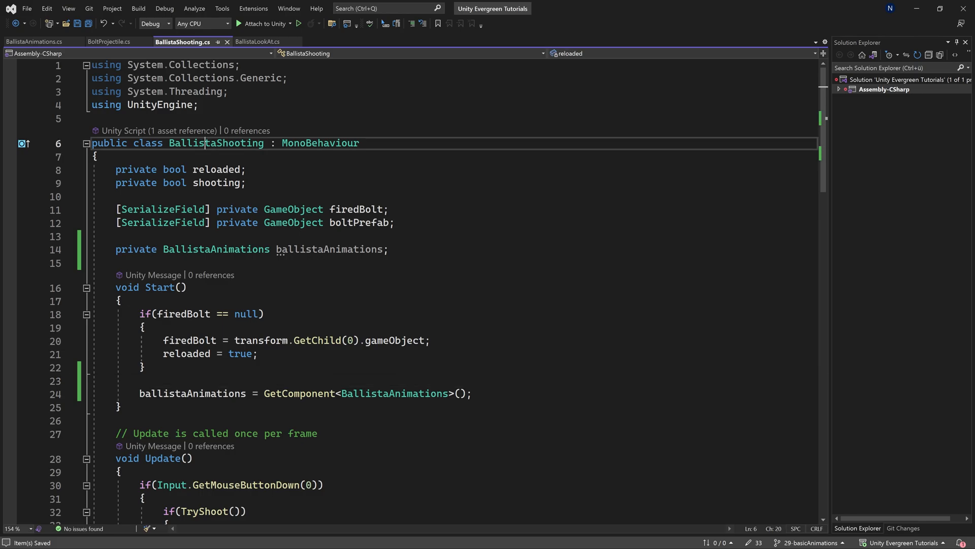
{"action": "left_click_drag", "start_coordinate": [389, 249], "coordinate": [116, 236]}
{"action": "left_click", "coordinate": [116, 236]}
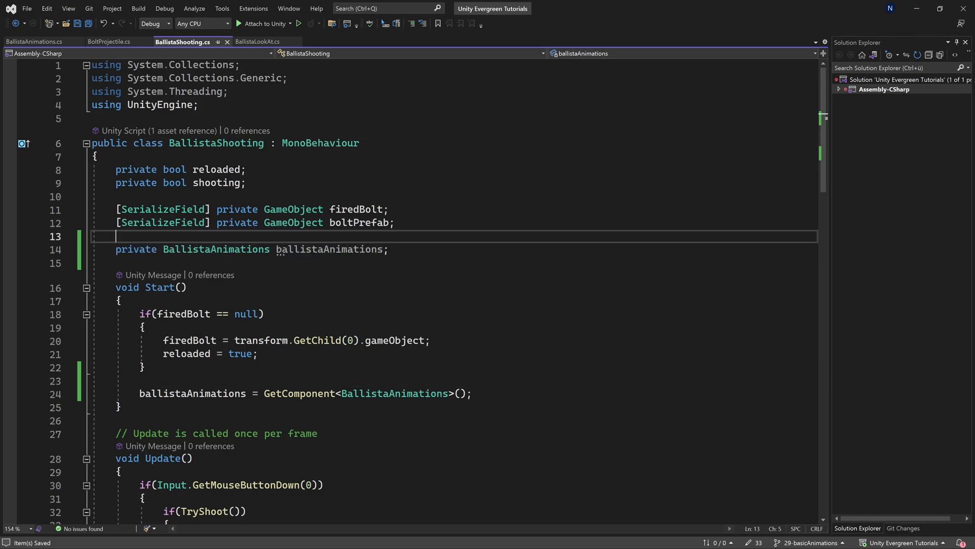
{"action": "left_click", "coordinate": [390, 249]}
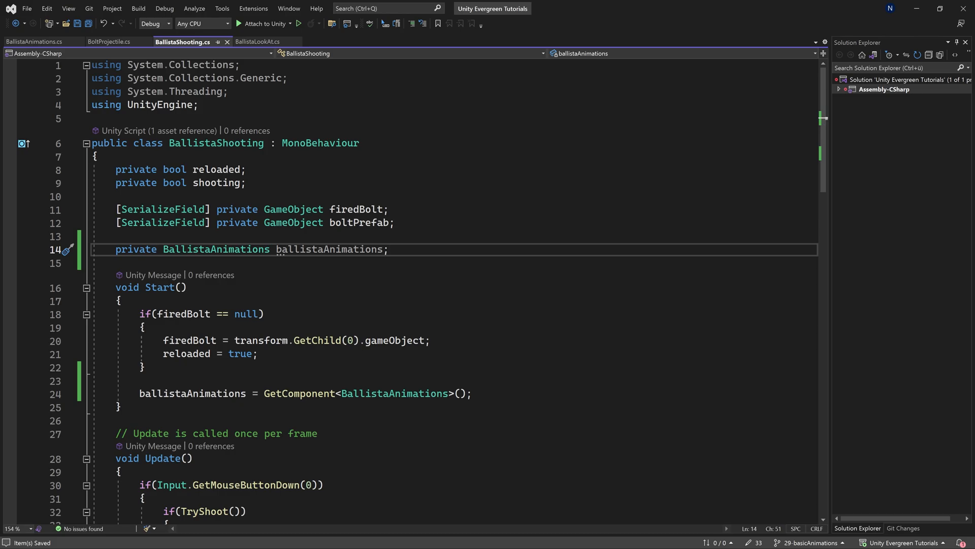
Step: In the Reload method, call ballistaAnimations.ReloadAnimation() below the shooting = false line, and save the script
{"action": "scroll", "coordinate": [437, 291], "scroll_direction": "down", "scroll_amount": 15}
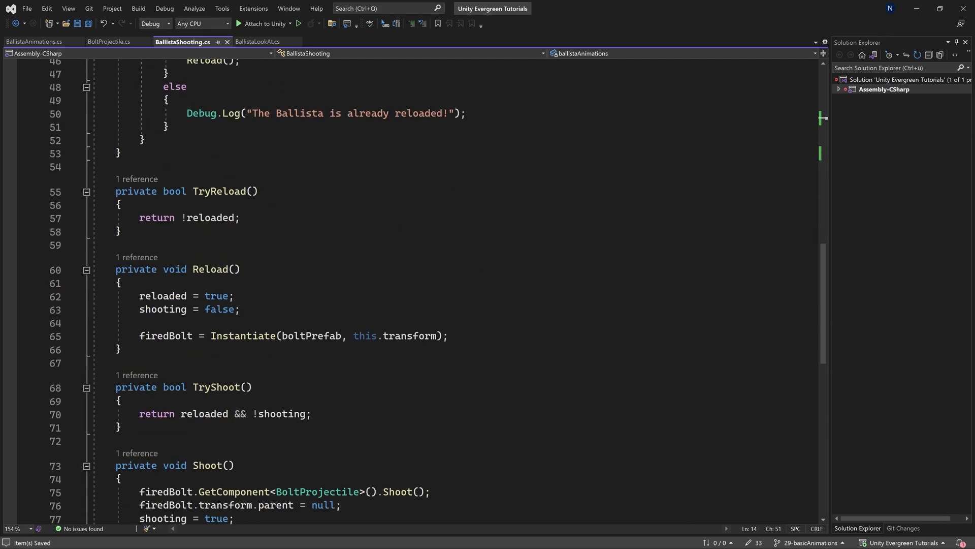
{"action": "left_click", "coordinate": [240, 310]}
{"action": "key", "text": "Return"}
{"action": "key", "text": "Return"}
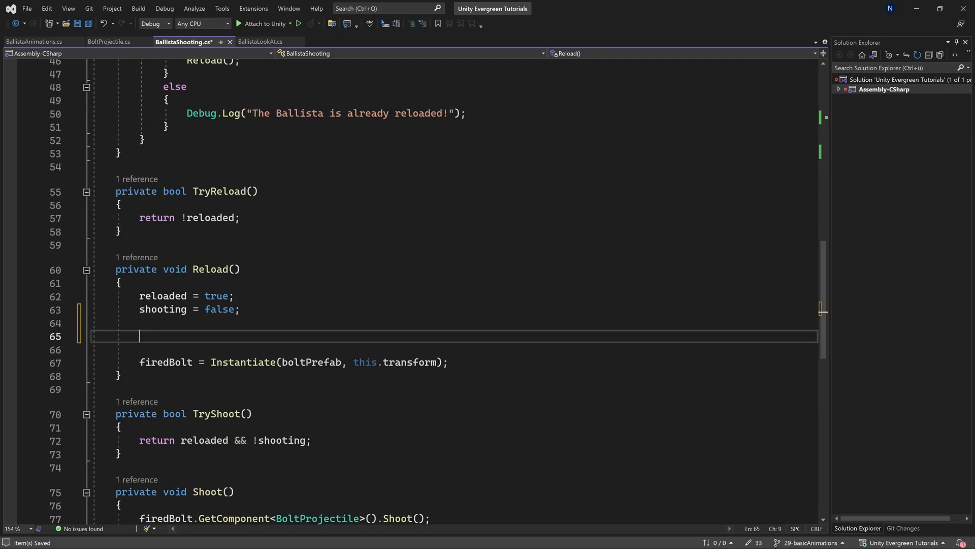
{"action": "type", "text": "ballistaAnimations.Reloa"}
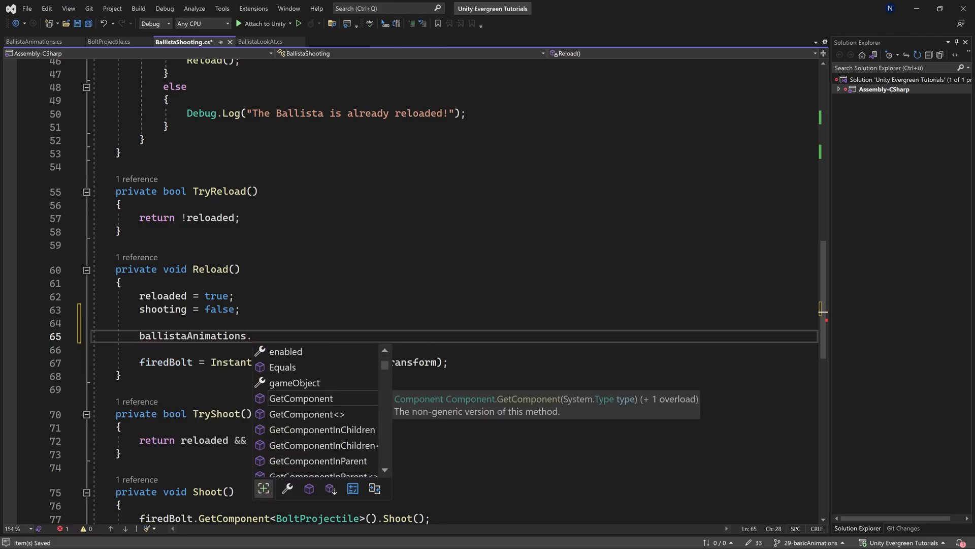
{"action": "key", "text": "Tab"}
{"action": "type", "text": "();"}
{"action": "key", "text": "ctrl+s"}
Step: Call ballistaAnimations.ShootingAnimation() at the start of the Shoot method, followed by an empty line, and save the script
{"action": "scroll", "coordinate": [411, 292], "scroll_direction": "down", "scroll_amount": 2}
{"action": "left_click", "coordinate": [121, 425]}
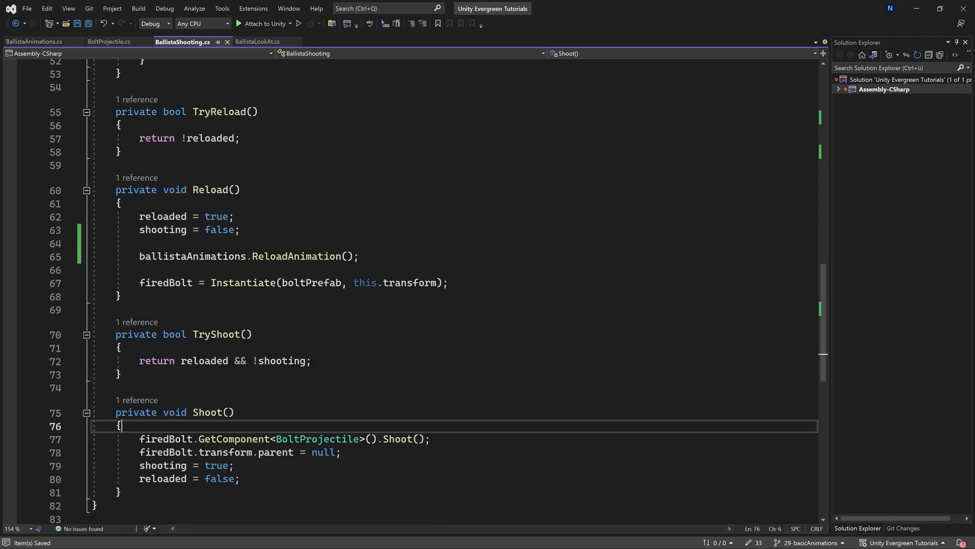
{"action": "key", "text": "Return"}
{"action": "key", "text": "Return"}
{"action": "key", "text": "Up"}
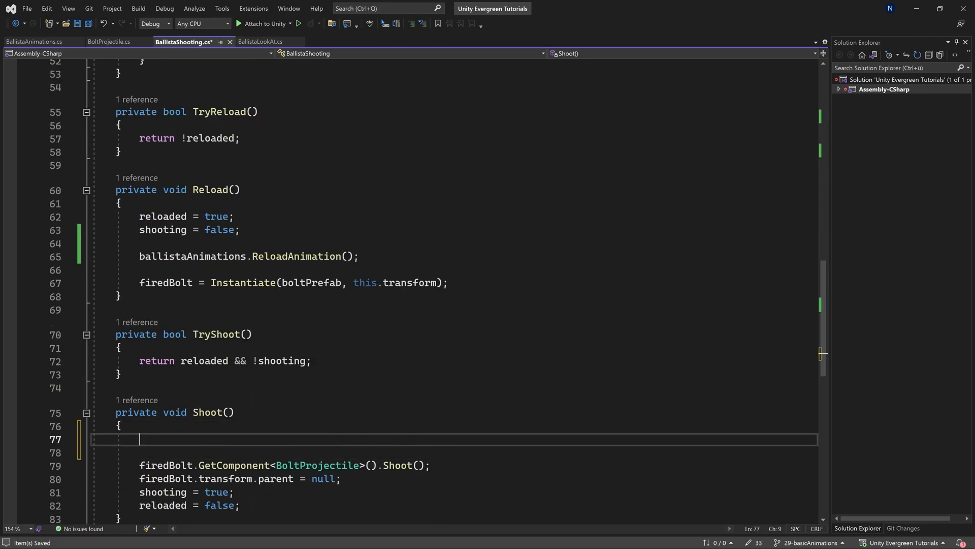
{"action": "type", "text": "ballistaAnimations.Sho"}
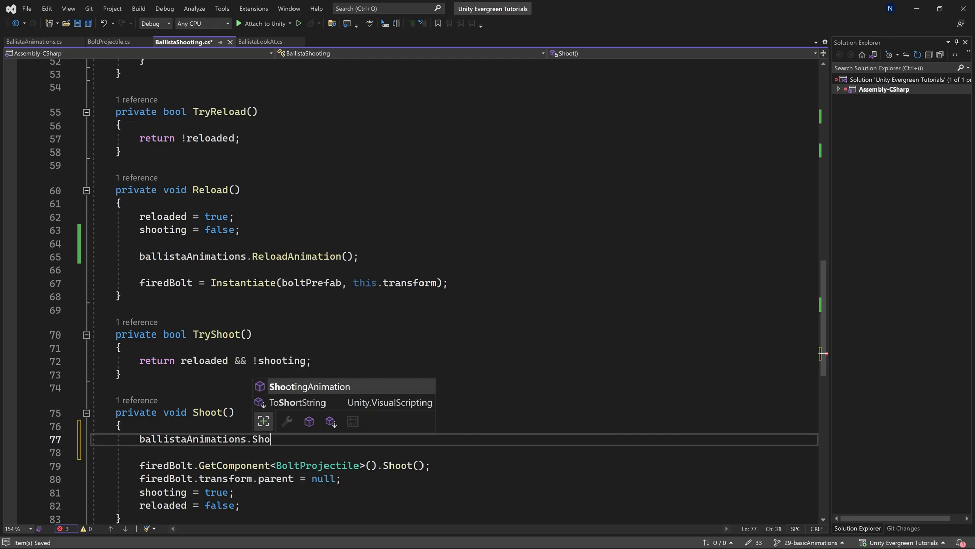
{"action": "key", "text": "Tab"}
{"action": "type", "text": "();"}
{"action": "key", "text": "ctrl+s"}
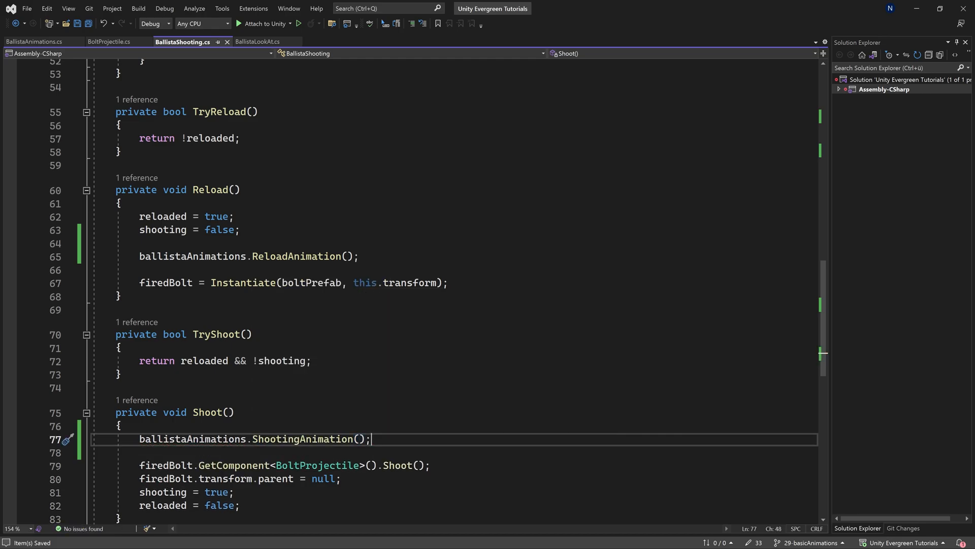
{"action": "key", "text": "shift+Up"}
{"action": "key", "text": "Left"}
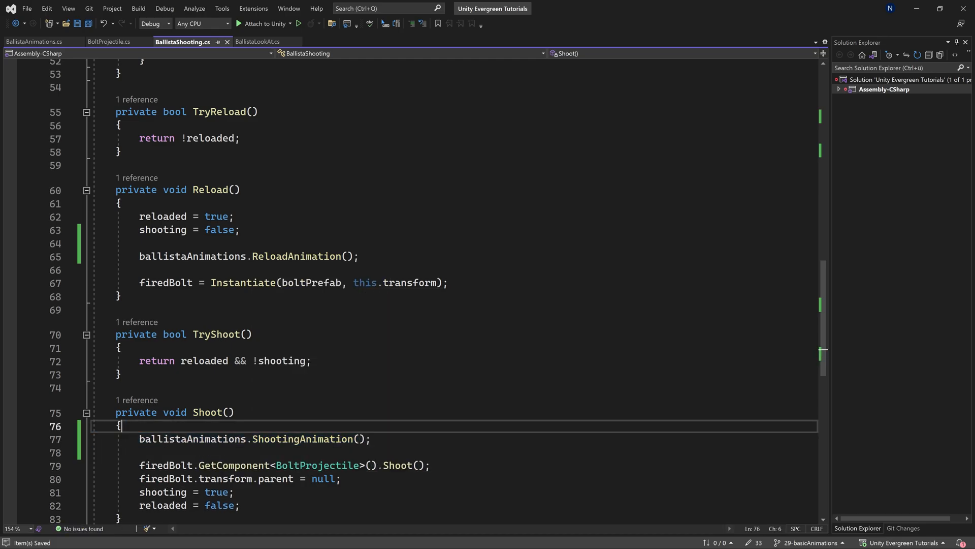
{"action": "left_click_drag", "start_coordinate": [371, 439], "coordinate": [122, 426]}
{"action": "left_click", "coordinate": [123, 426]}
{"action": "scroll", "coordinate": [407, 289], "scroll_direction": "up", "scroll_amount": 13}
{"action": "scroll", "coordinate": [407, 290], "scroll_direction": "up", "scroll_amount": 5}
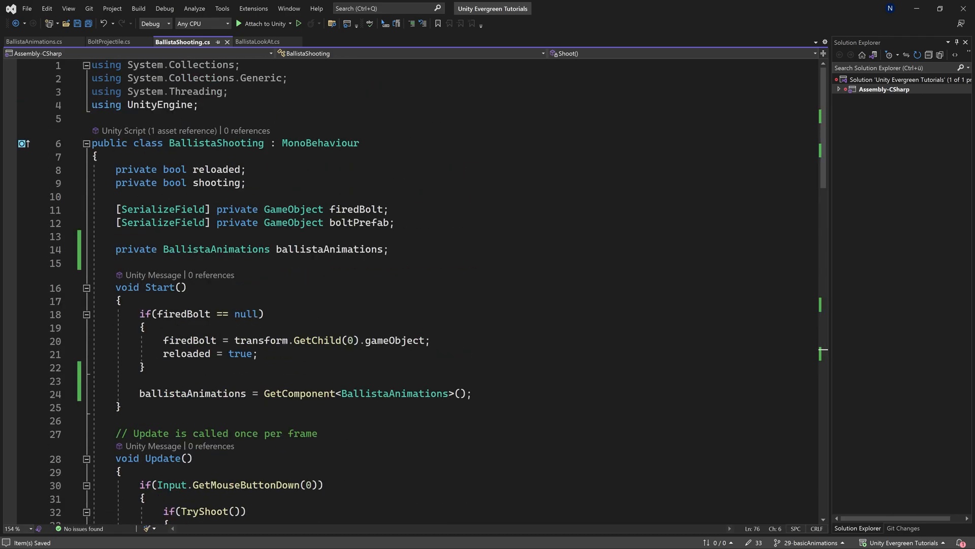
Step: Switch back to the Unity editor
{"action": "key", "text": "alt+Tab"}
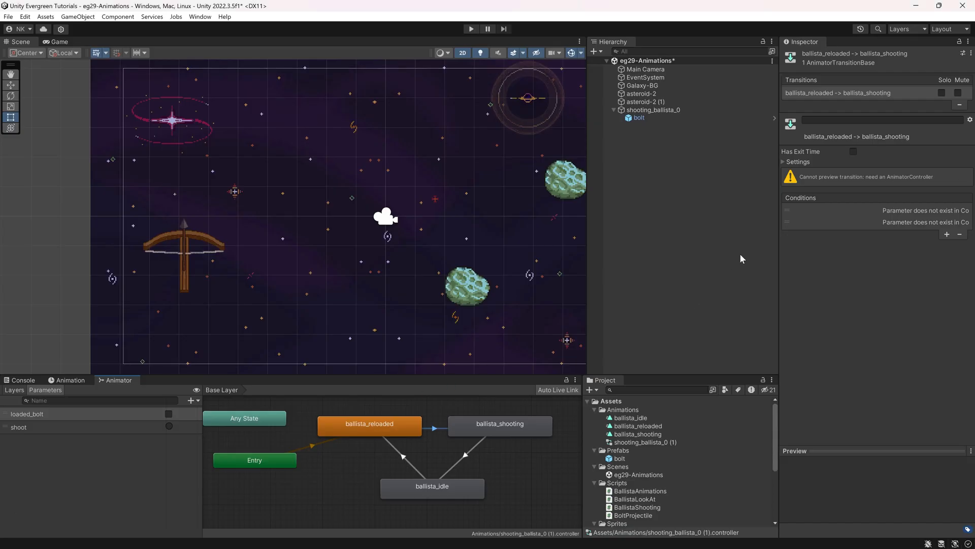
Step: Save the eg29-Animations scene and check the ballista_shooting state's settings in the Animator graph
{"action": "left_click", "coordinate": [661, 238]}
{"action": "key", "text": "ctrl+s"}
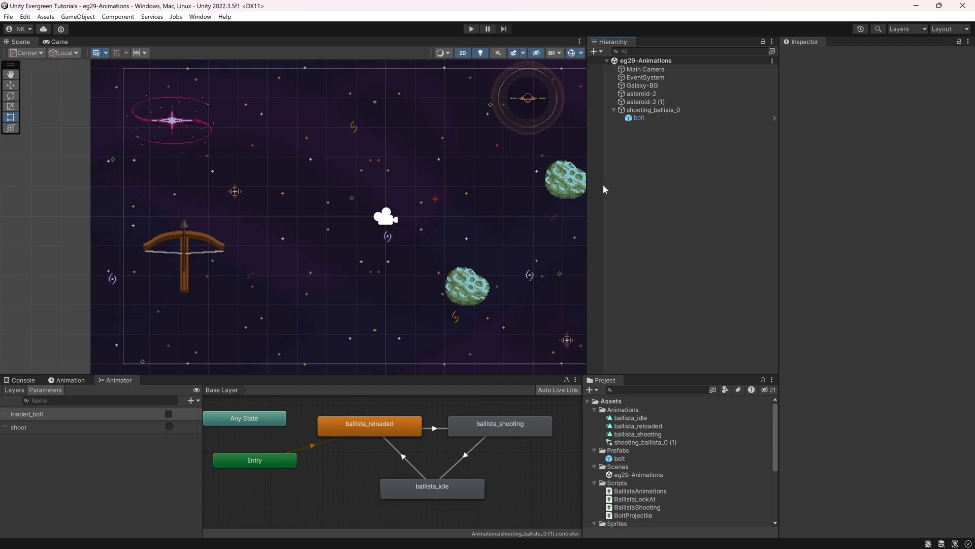
{"action": "left_click", "coordinate": [486, 424]}
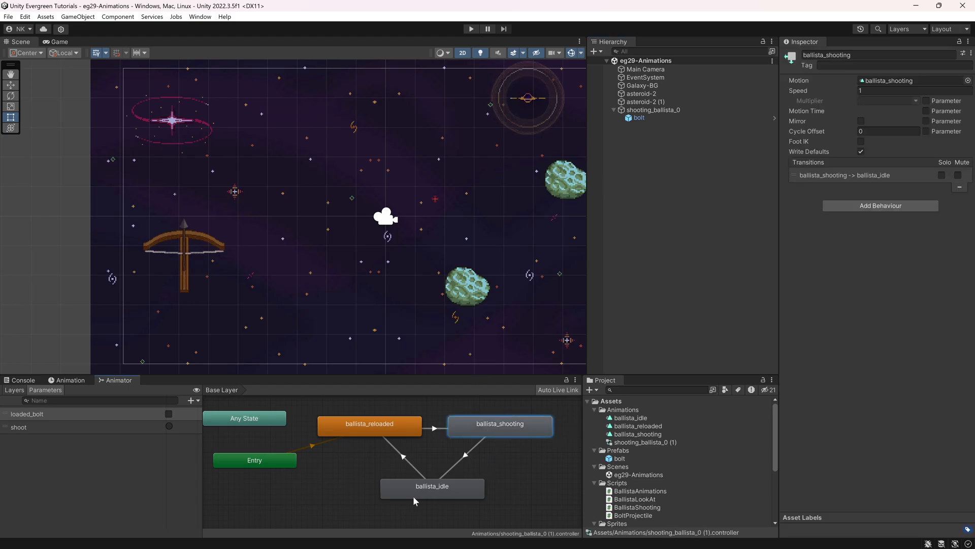
{"action": "left_click", "coordinate": [688, 274]}
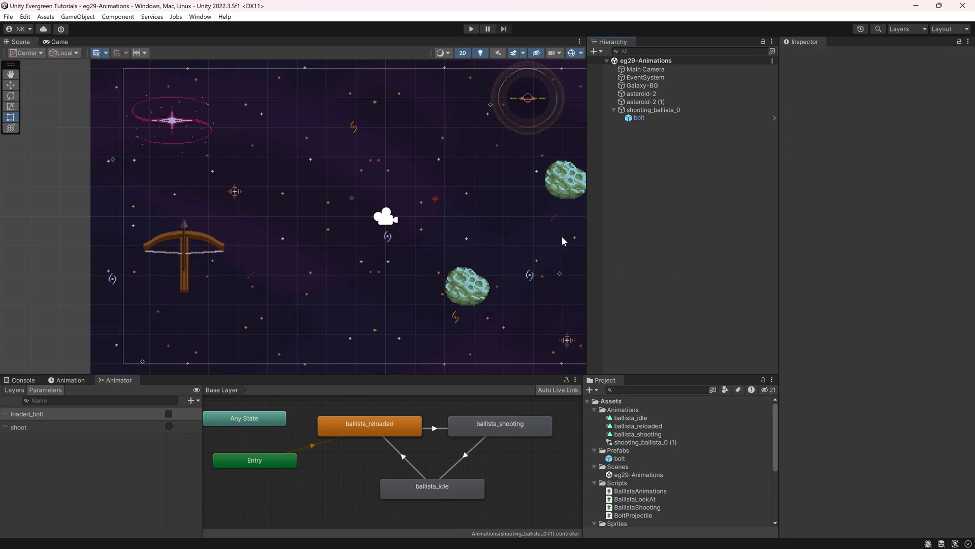
Step: Run the game, fire several bolts while watching the Animator states, and stop playback
{"action": "left_click", "coordinate": [471, 29]}
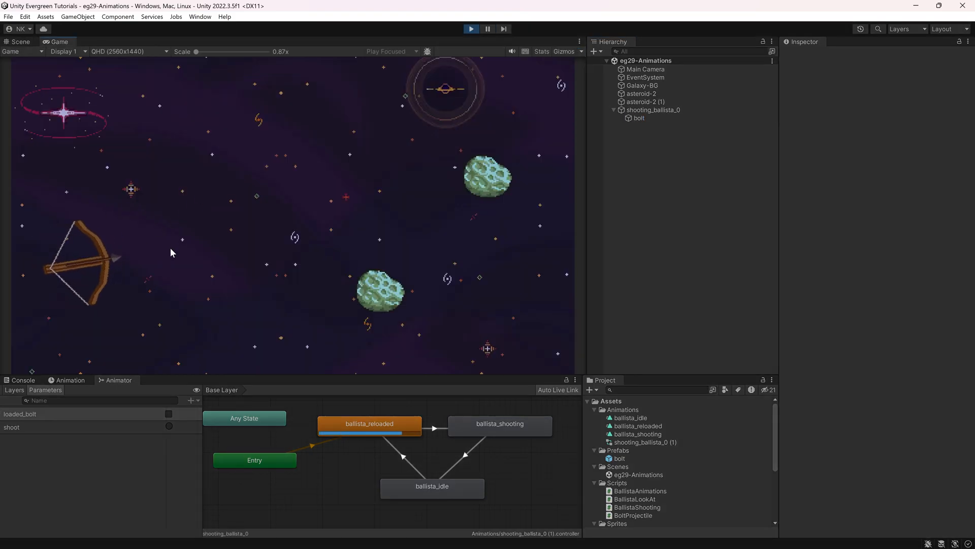
{"action": "left_click", "coordinate": [131, 192]}
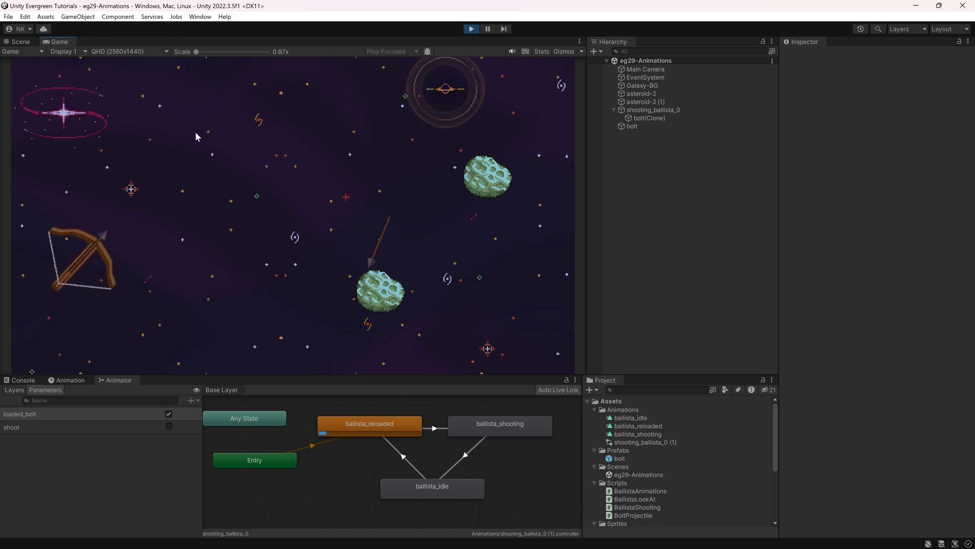
{"action": "left_click", "coordinate": [214, 118]}
{"action": "left_click", "coordinate": [178, 121]}
{"action": "left_click", "coordinate": [151, 121]}
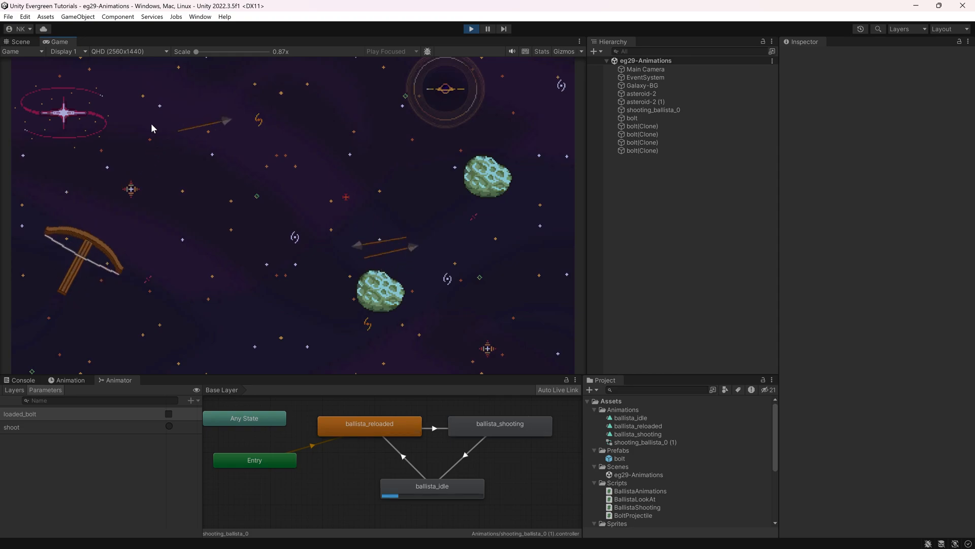
{"action": "left_click", "coordinate": [471, 29]}
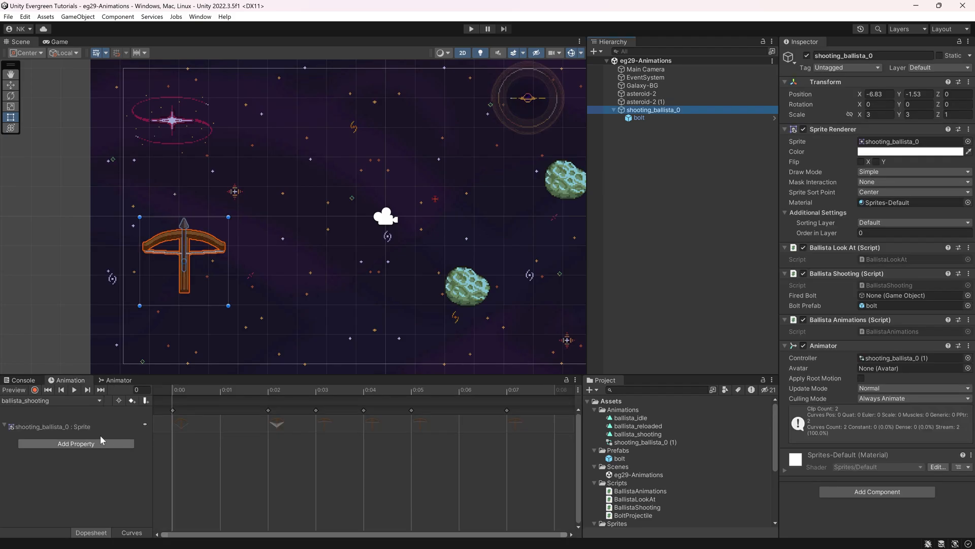
Step: Open shooting_ballista_0's ballista_reloaded clip and move its first sprite keyframe to frame 7
{"action": "left_click", "coordinate": [59, 402]}
{"action": "left_click", "coordinate": [60, 422]}
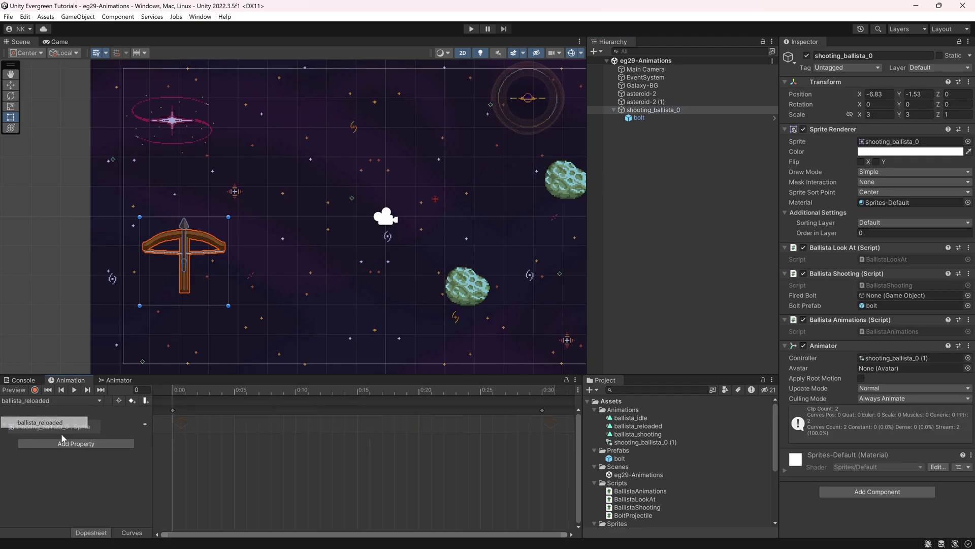
{"action": "left_click", "coordinate": [183, 424]}
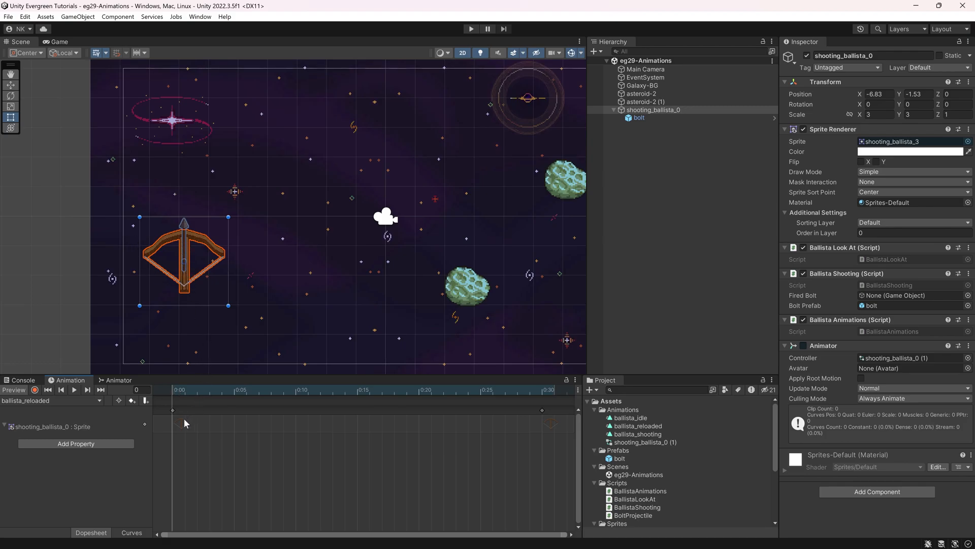
{"action": "left_click_drag", "start_coordinate": [183, 422], "coordinate": [268, 423]}
Step: Add sprites shooting_ballista_0, shooting_ballista_1 and shooting_ballista_2 at frames 0, 3 and 6, and move the drawn-string keyframe to frame 8
{"action": "scroll", "coordinate": [599, 470], "scroll_direction": "down", "scroll_amount": 5}
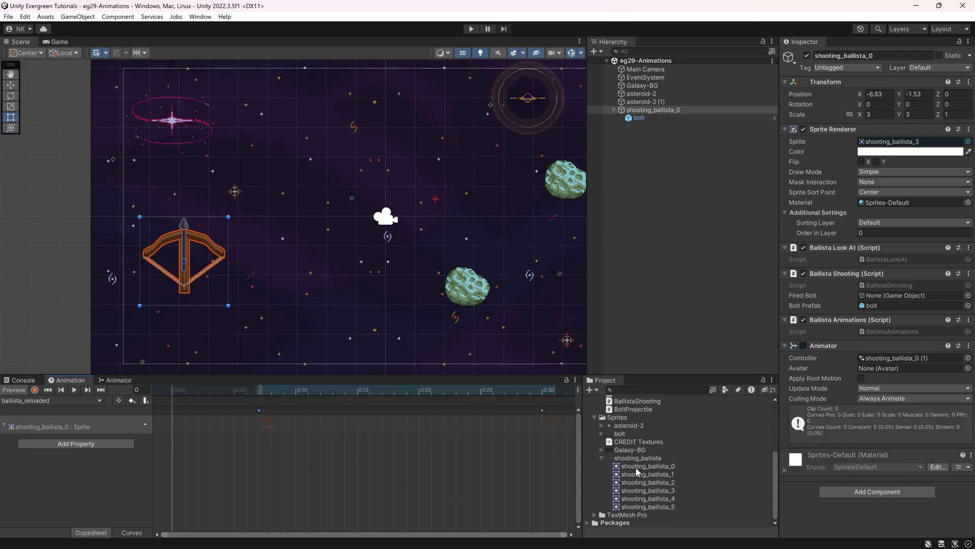
{"action": "left_click_drag", "start_coordinate": [648, 468], "coordinate": [175, 431]}
{"action": "left_click_drag", "start_coordinate": [653, 479], "coordinate": [210, 422]}
{"action": "left_click_drag", "start_coordinate": [170, 388], "coordinate": [261, 401]}
{"action": "left_click", "coordinate": [260, 410]}
{"action": "left_click_drag", "start_coordinate": [627, 483], "coordinate": [240, 422]}
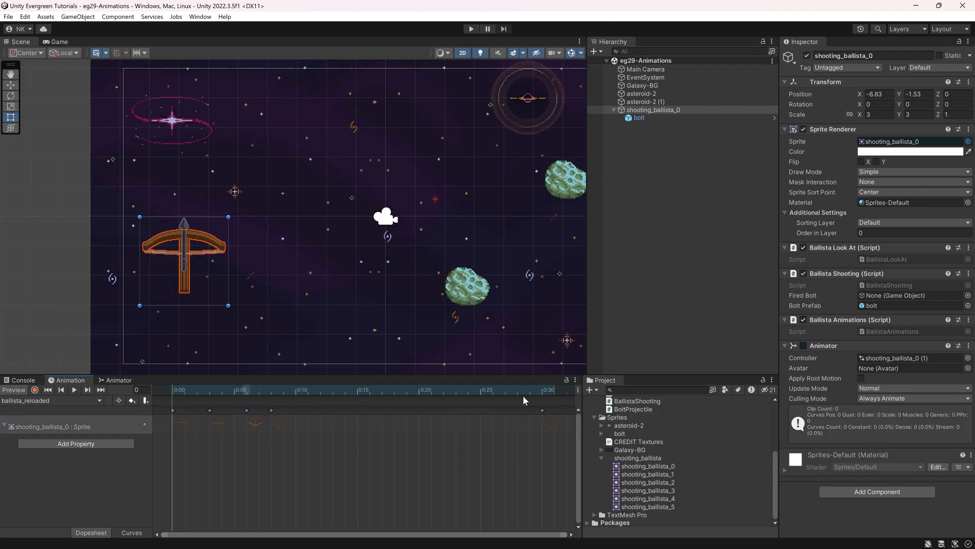
Step: Delete the ballista_reloaded clip's last keyframe at 0:30 and preview the shortened reload animation
{"action": "left_click", "coordinate": [553, 423]}
{"action": "key", "text": "Delete"}
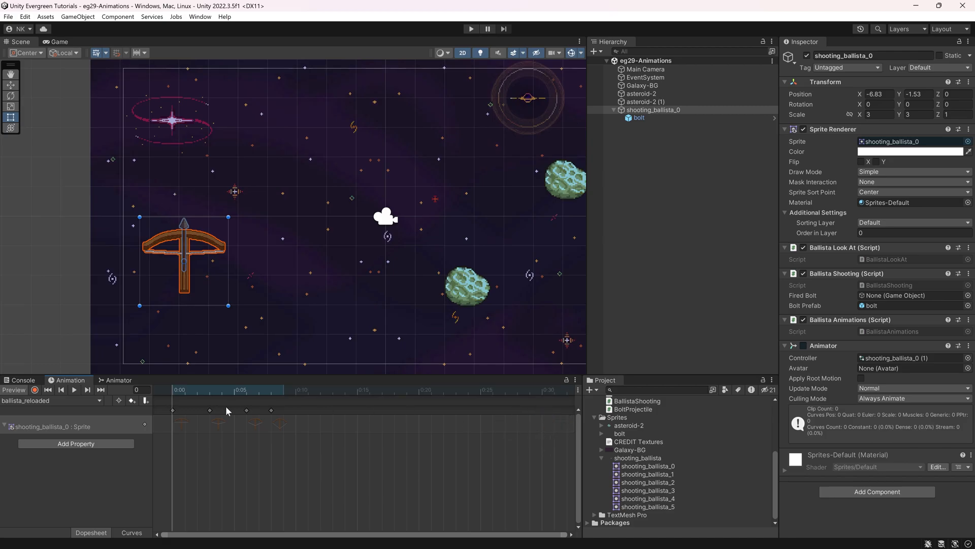
{"action": "left_click", "coordinate": [73, 391]}
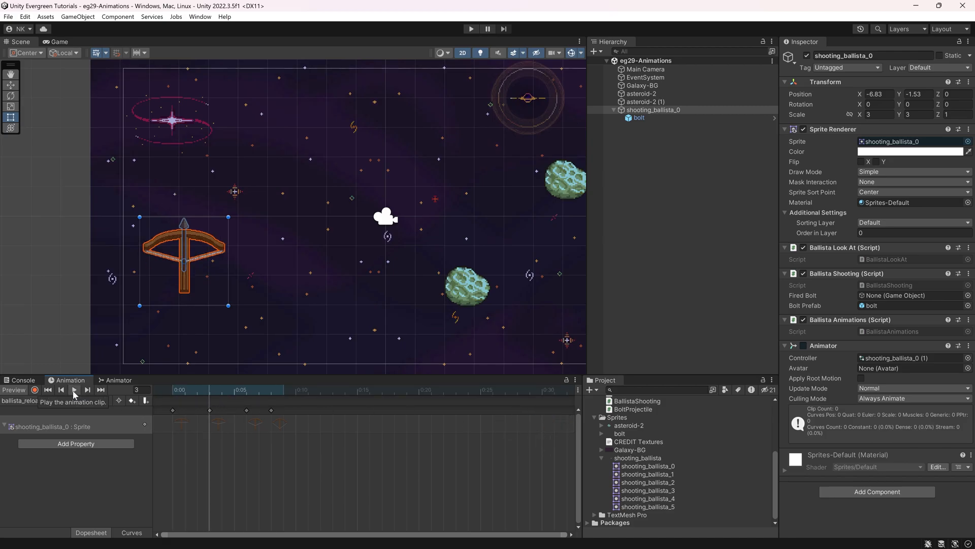
{"action": "left_click", "coordinate": [74, 392]}
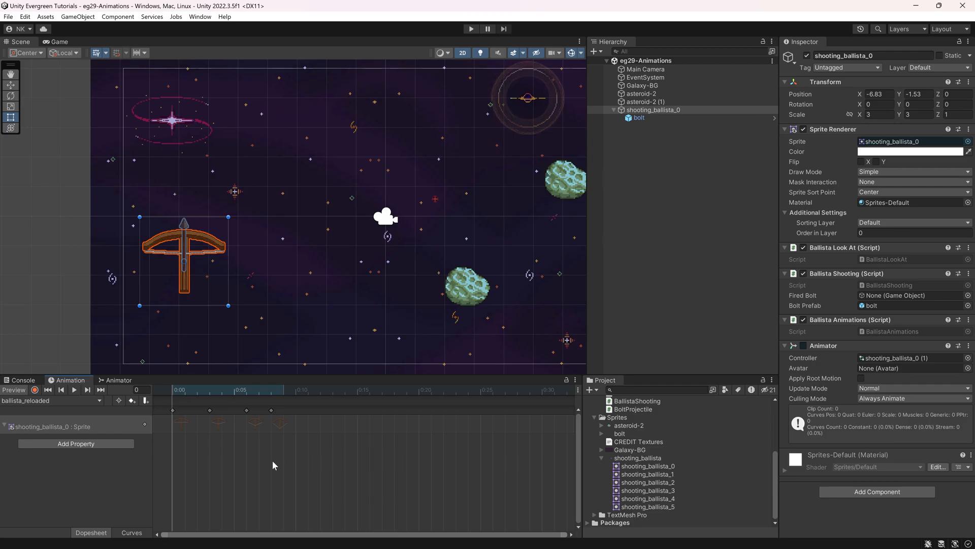
{"action": "left_click_drag", "start_coordinate": [180, 391], "coordinate": [277, 418]}
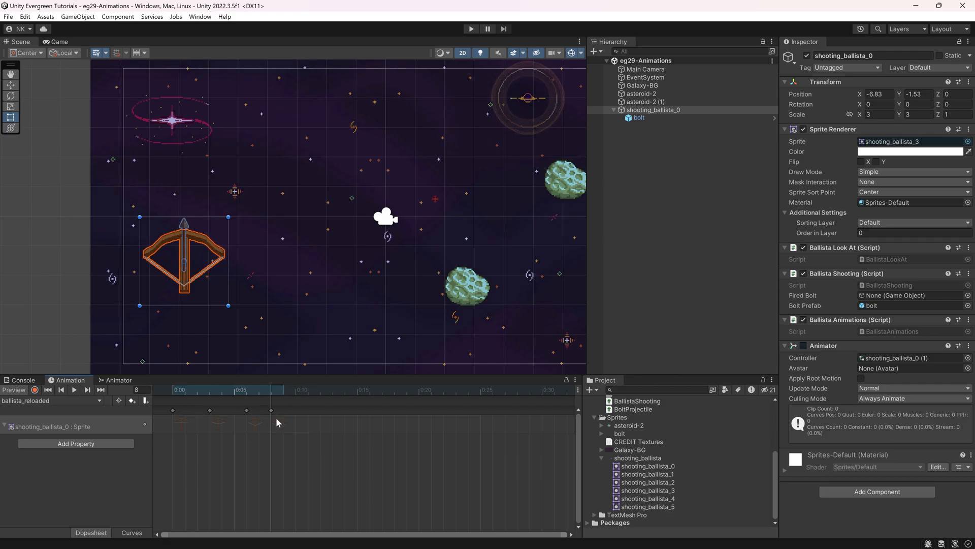
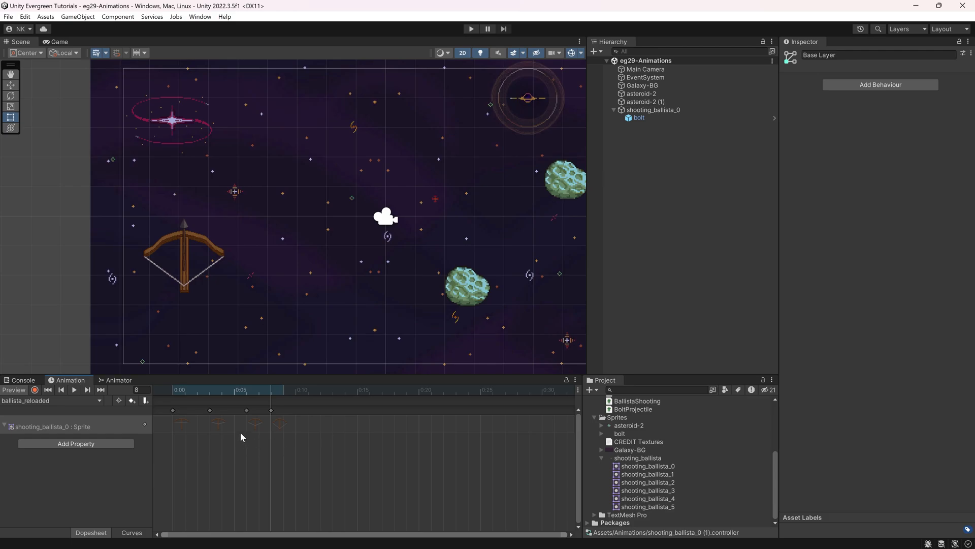
Step: Turn off Loop Time for the ballista_reloaded animation clip and check its last keyframe
{"action": "scroll", "coordinate": [673, 471], "scroll_direction": "up", "scroll_amount": 5}
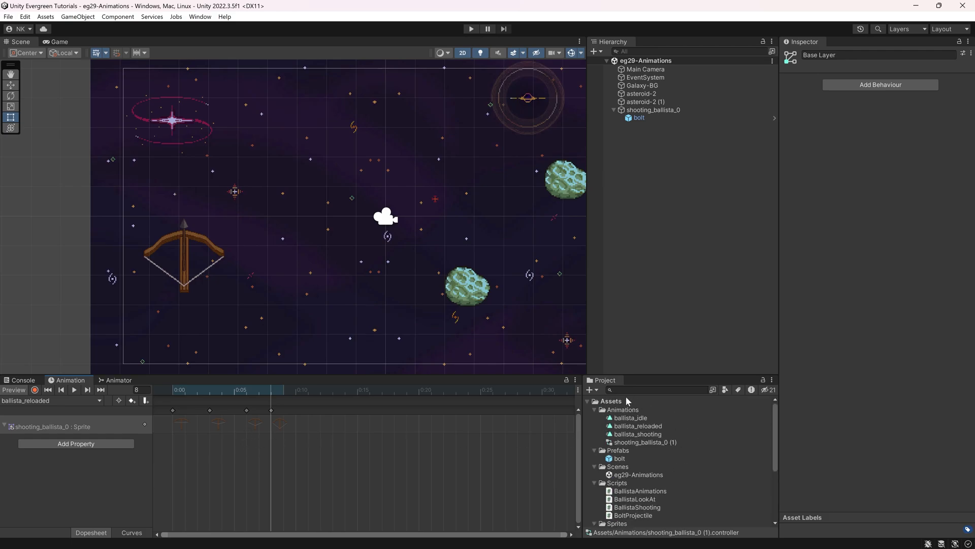
{"action": "left_click", "coordinate": [635, 426]}
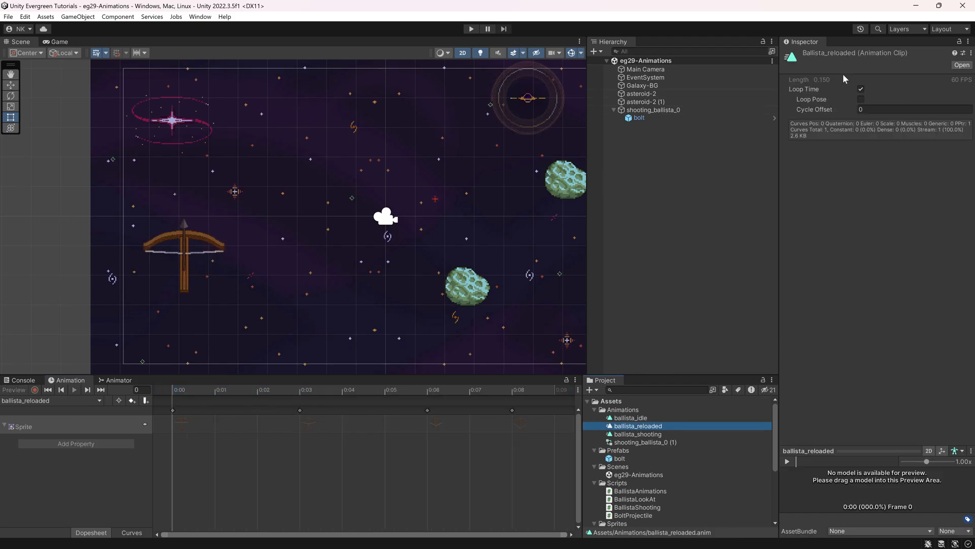
{"action": "left_click", "coordinate": [861, 90]}
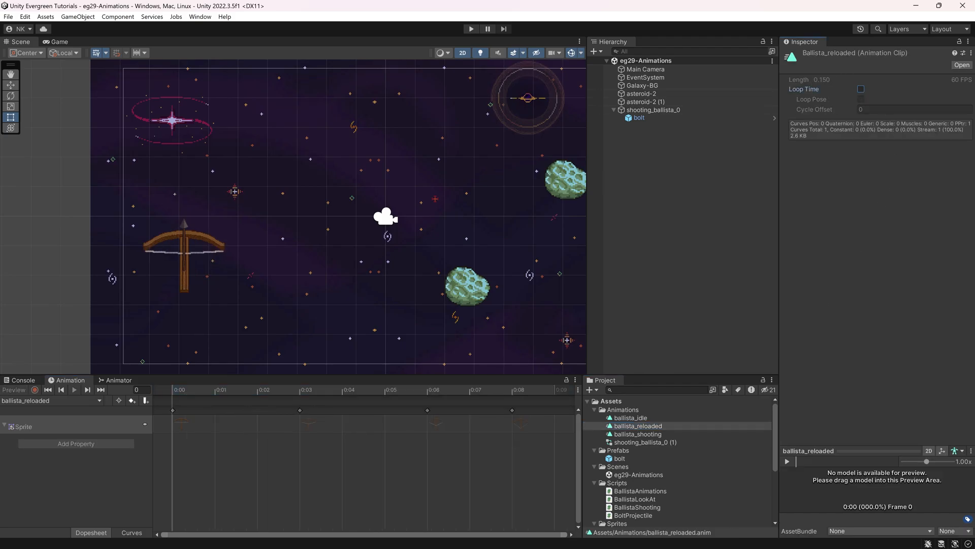
{"action": "left_click", "coordinate": [652, 427]}
{"action": "left_click", "coordinate": [486, 390]}
{"action": "left_click", "coordinate": [513, 390]}
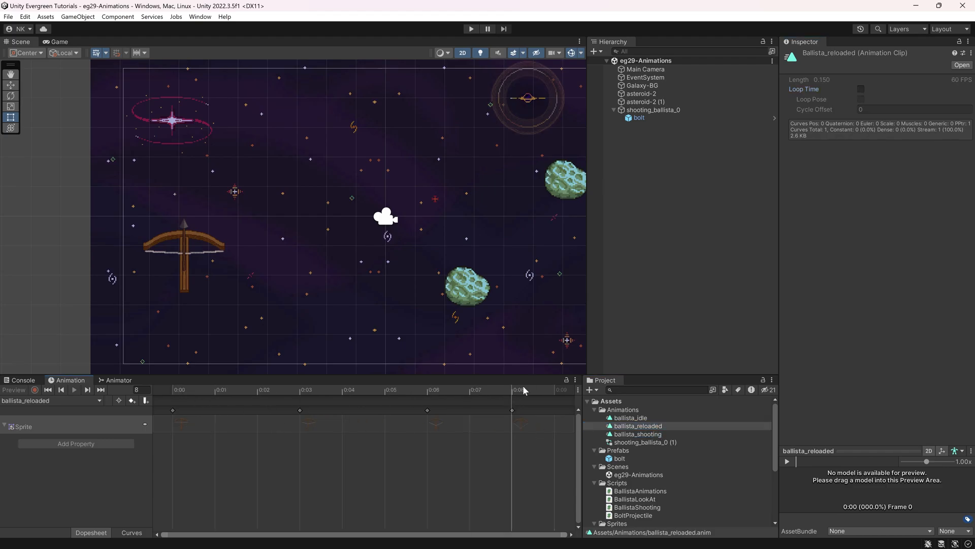
Step: Run the game and fire several bolts to check the non-looping reload animation, and stop playback
{"action": "left_click", "coordinate": [471, 29]}
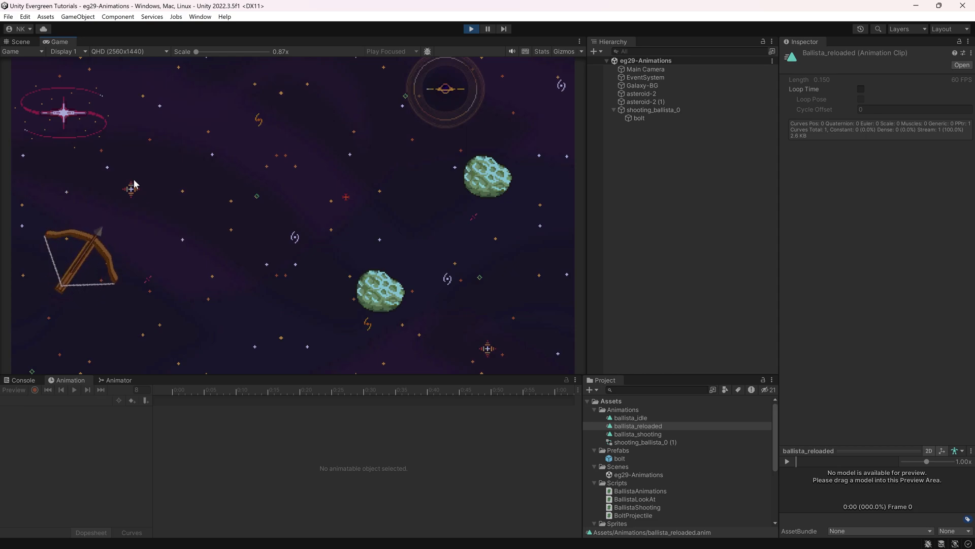
{"action": "left_click", "coordinate": [130, 160]}
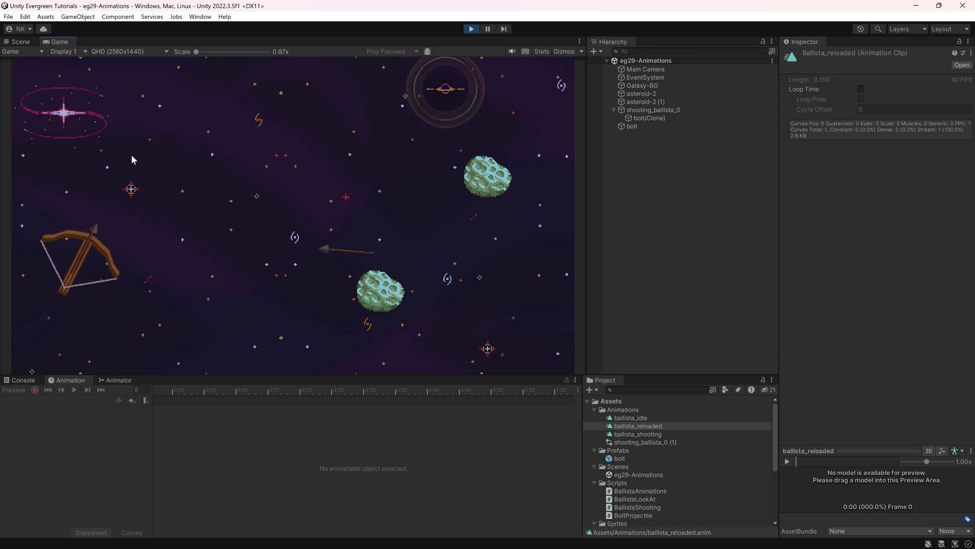
{"action": "left_click", "coordinate": [132, 155]}
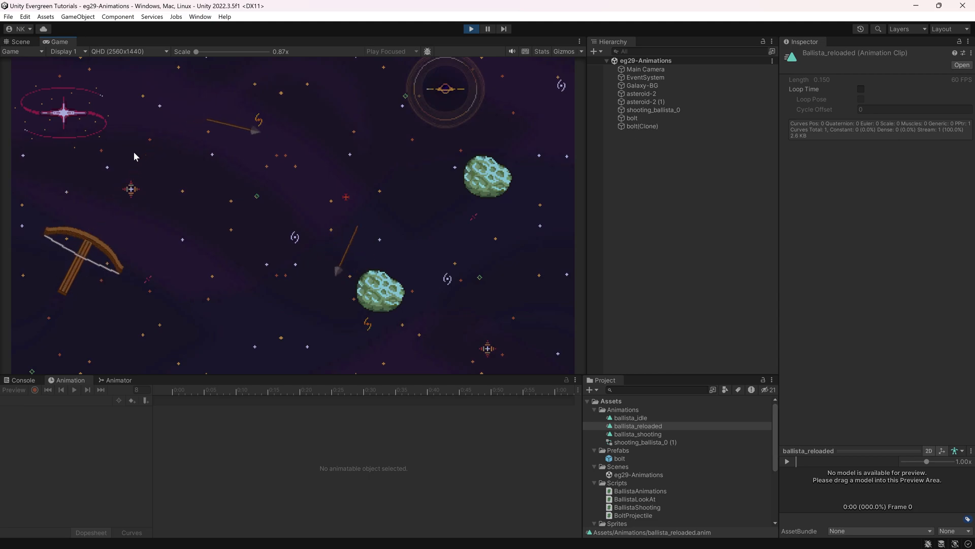
{"action": "left_click", "coordinate": [113, 224]}
{"action": "left_click", "coordinate": [471, 29]}
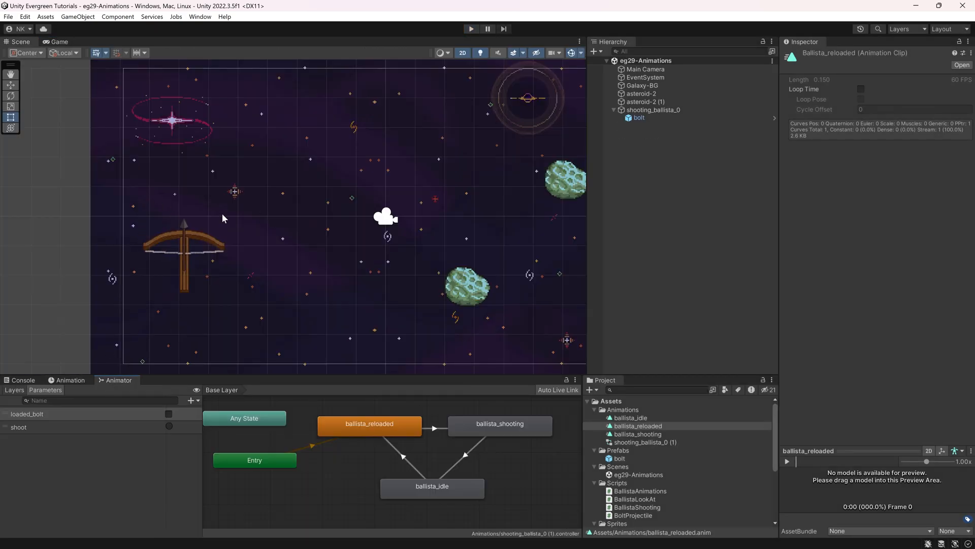
Step: Run the game again with the Animator graph shown to watch the state transitions, and stop it
{"action": "left_click", "coordinate": [326, 453]}
{"action": "key", "text": "ctrl+p"}
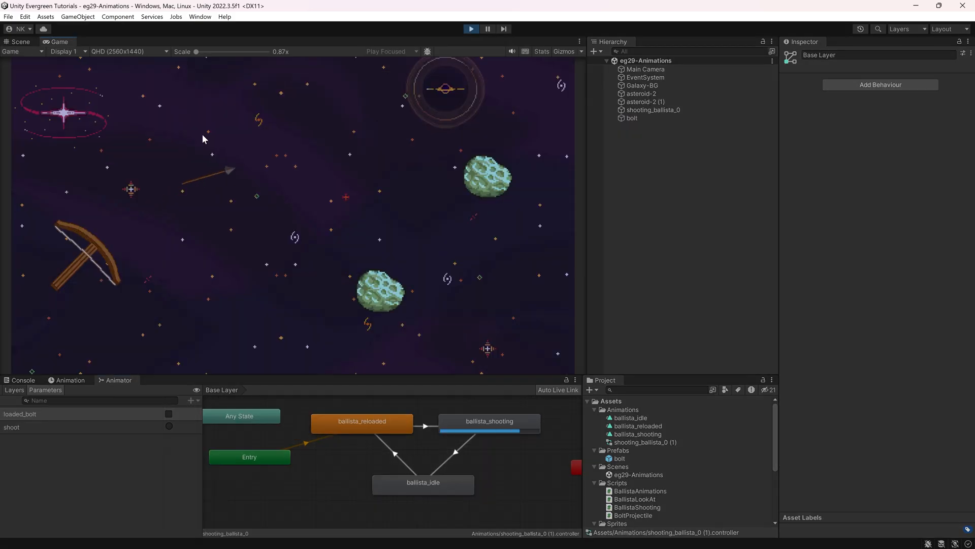
{"action": "left_click", "coordinate": [472, 29]}
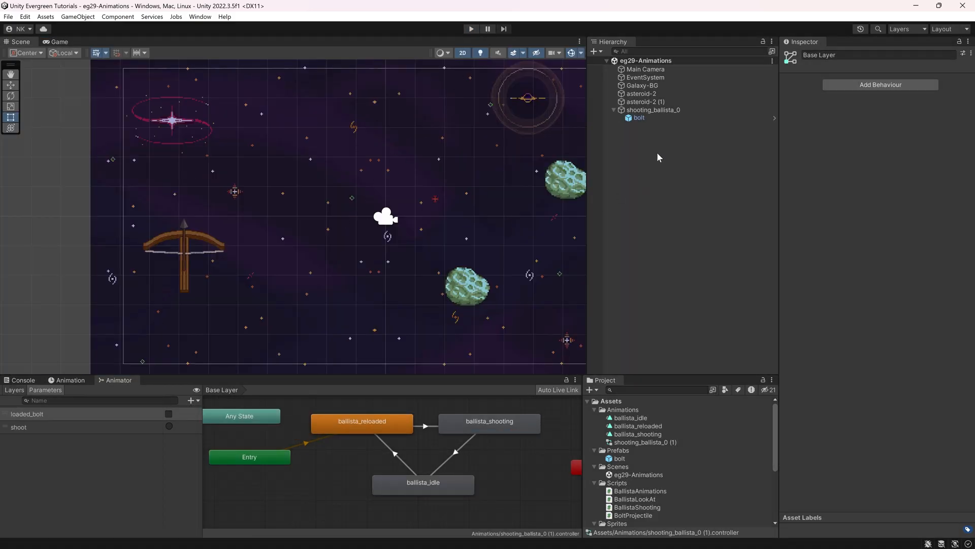
Step: Set the Y position of the bolt under shooting_ballista_0 to 0.1 and save the scene
{"action": "double_click", "coordinate": [640, 118]}
{"action": "scroll", "coordinate": [214, 249], "scroll_direction": "up", "scroll_amount": 5}
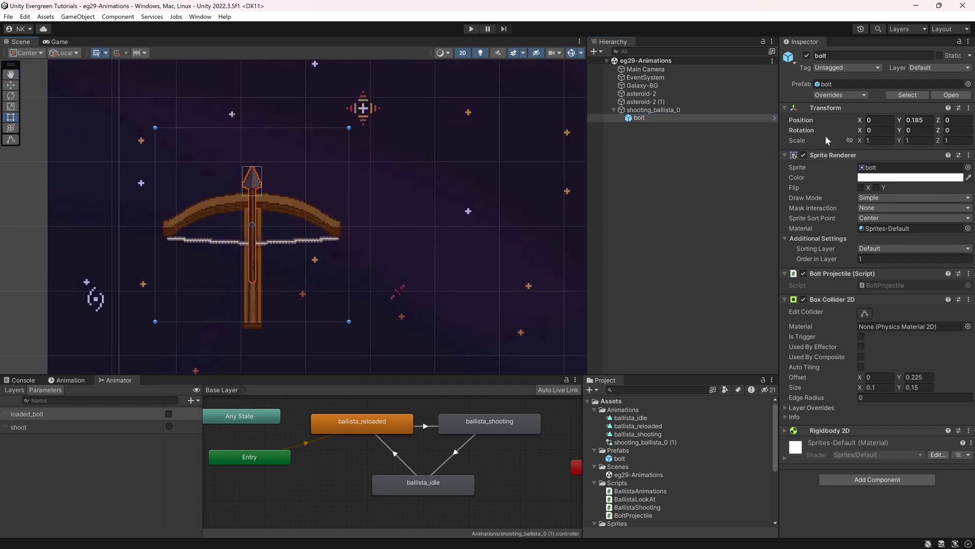
{"action": "left_click", "coordinate": [919, 119]}
{"action": "type", "text": ",2"}
{"action": "key", "text": "BackSpace"}
{"action": "key", "text": "BackSpace"}
{"action": "type", "text": ".17"}
{"action": "key", "text": "BackSpace"}
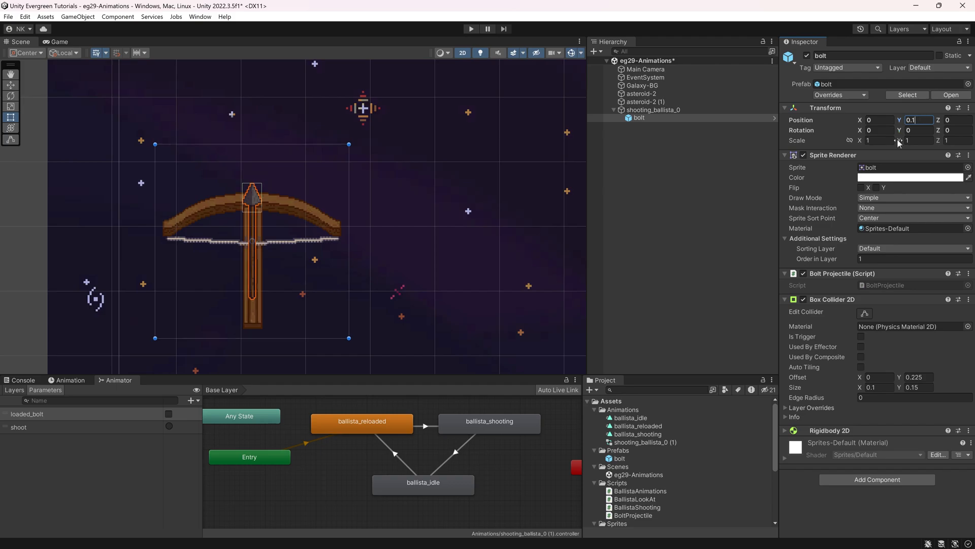
{"action": "left_click", "coordinate": [693, 213]}
{"action": "left_click", "coordinate": [630, 118]}
{"action": "key", "text": "ctrl+s"}
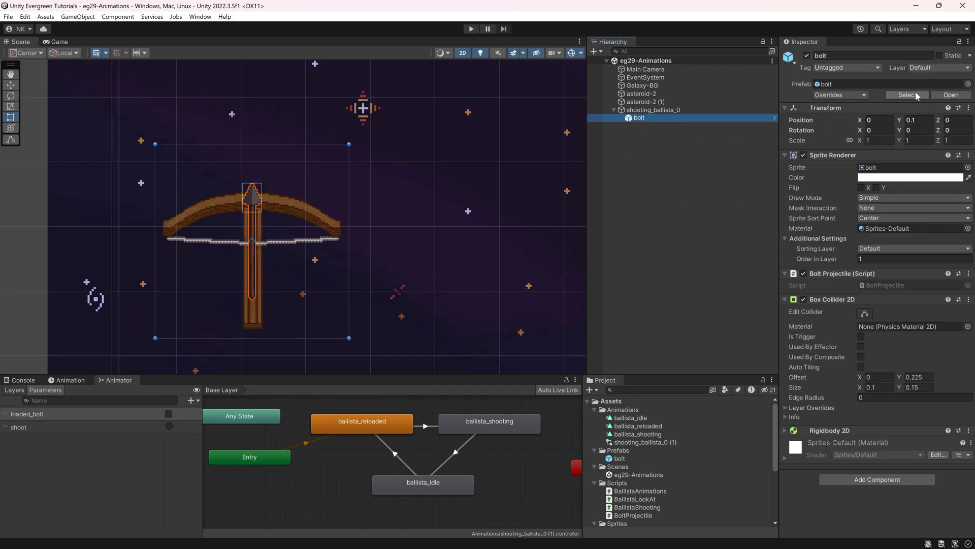
Step: Run the game, try a Y position of 0.035 on the loaded bolt, and stop playback
{"action": "left_click", "coordinate": [471, 28]}
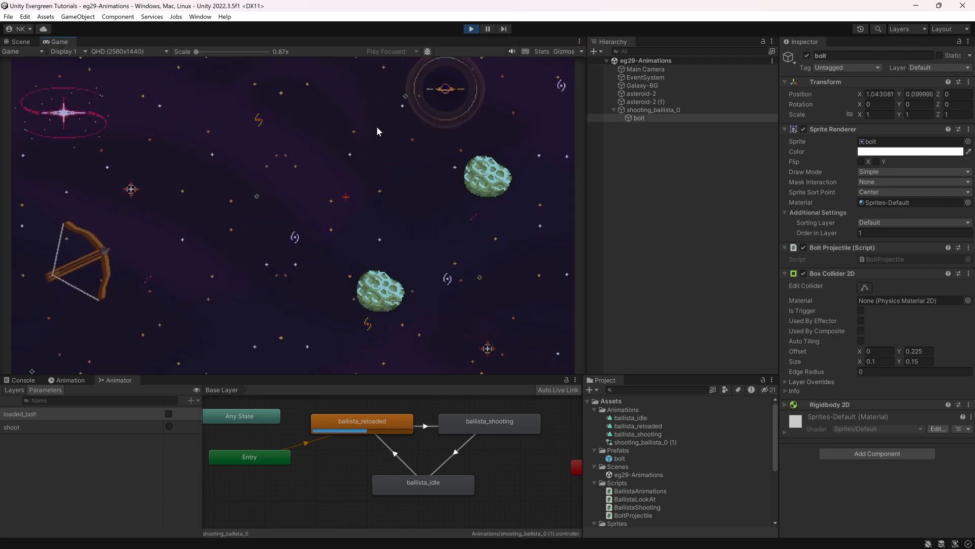
{"action": "left_click", "coordinate": [917, 94]}
{"action": "type", "text": "0.03"}
{"action": "key", "text": "BackSpace"}
{"action": "key", "text": "BackSpace"}
{"action": "type", "text": "1"}
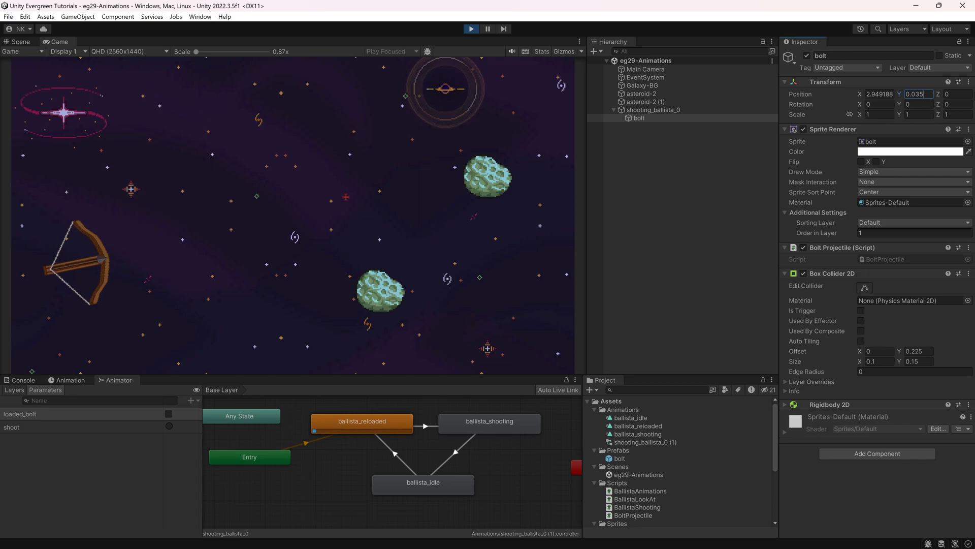
{"action": "key", "text": "Return"}
{"action": "left_click", "coordinate": [472, 29]}
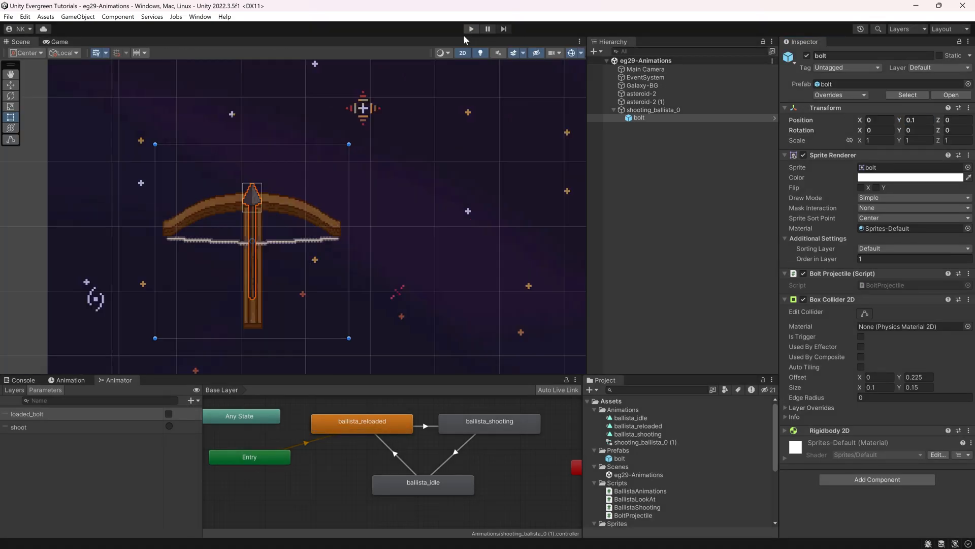
Step: Outside Play mode, set the Y position of the ballista's bolt to 0.035
{"action": "left_click", "coordinate": [917, 120]}
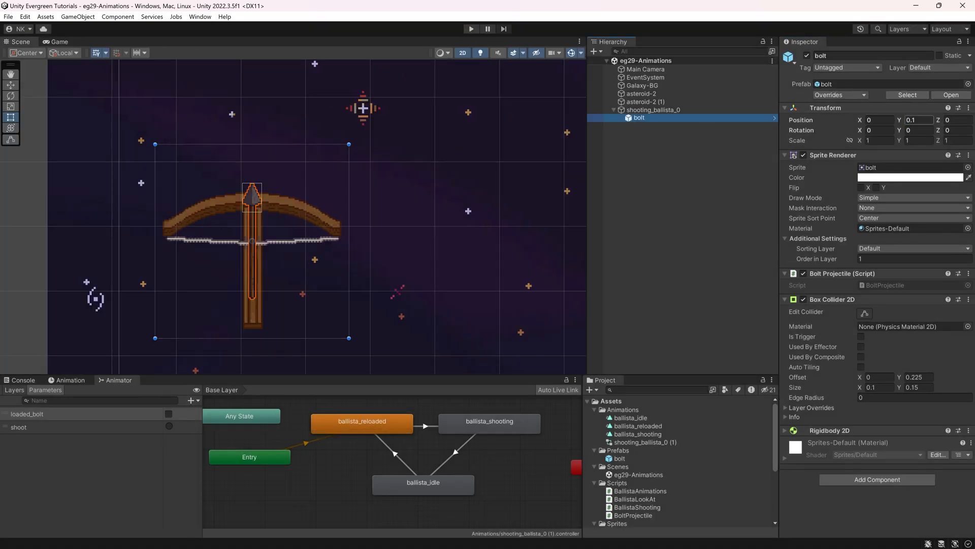
{"action": "type", "text": "0.035"}
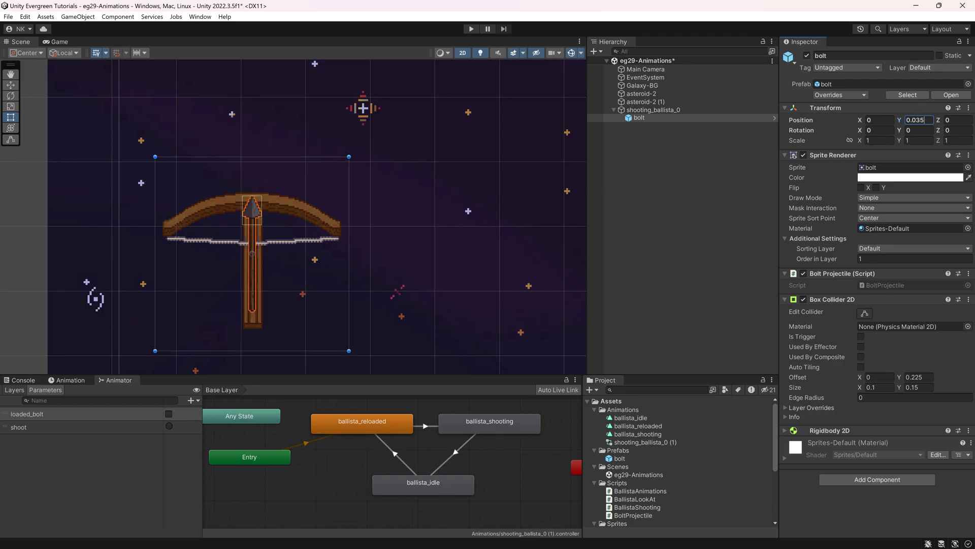
{"action": "left_click", "coordinate": [733, 204]}
{"action": "left_click", "coordinate": [655, 118]}
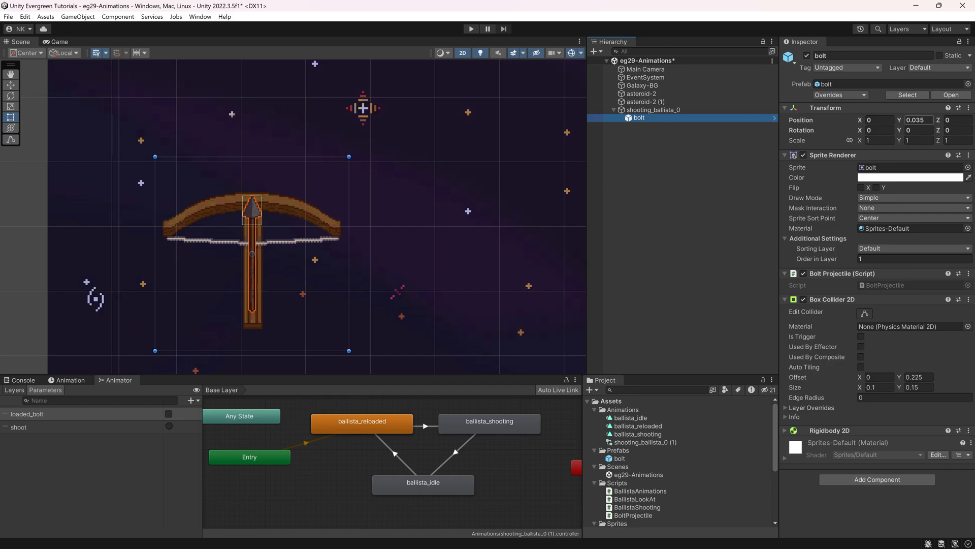
Step: Set the Y position of the bolt prefab asset to 0.035 and save the scene
{"action": "left_click", "coordinate": [841, 95]}
{"action": "left_click", "coordinate": [671, 187]}
{"action": "left_click", "coordinate": [643, 120]}
{"action": "left_click", "coordinate": [906, 95]}
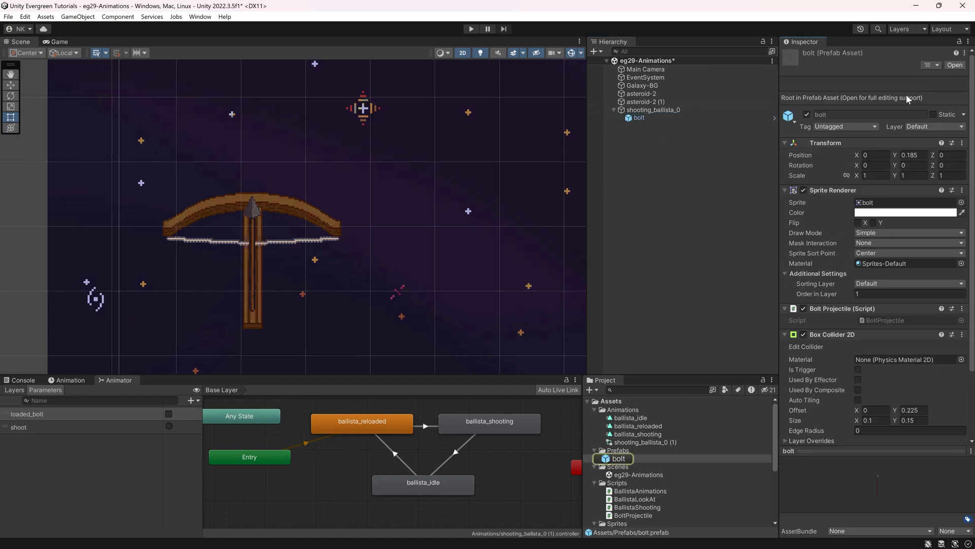
{"action": "left_click", "coordinate": [909, 155]}
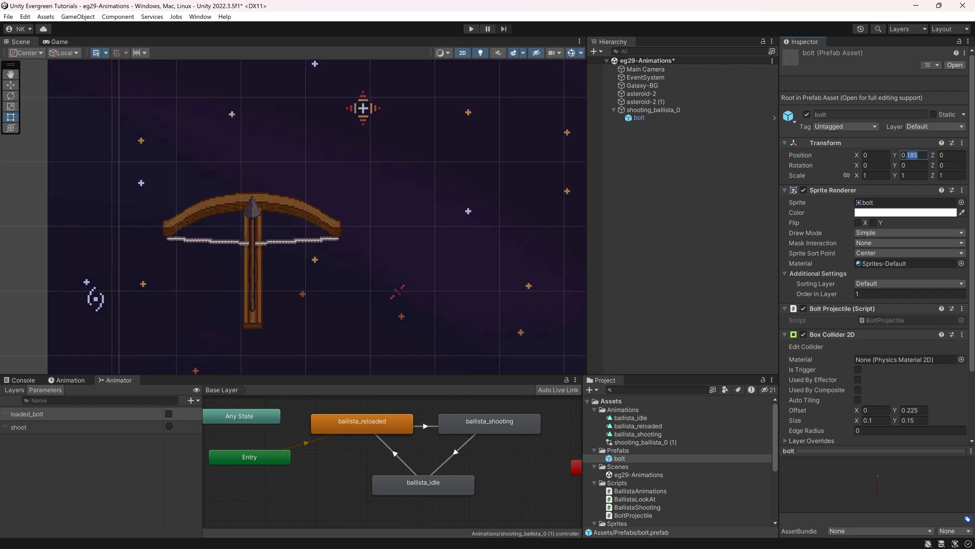
{"action": "type", "text": "035"}
{"action": "left_click", "coordinate": [639, 118]}
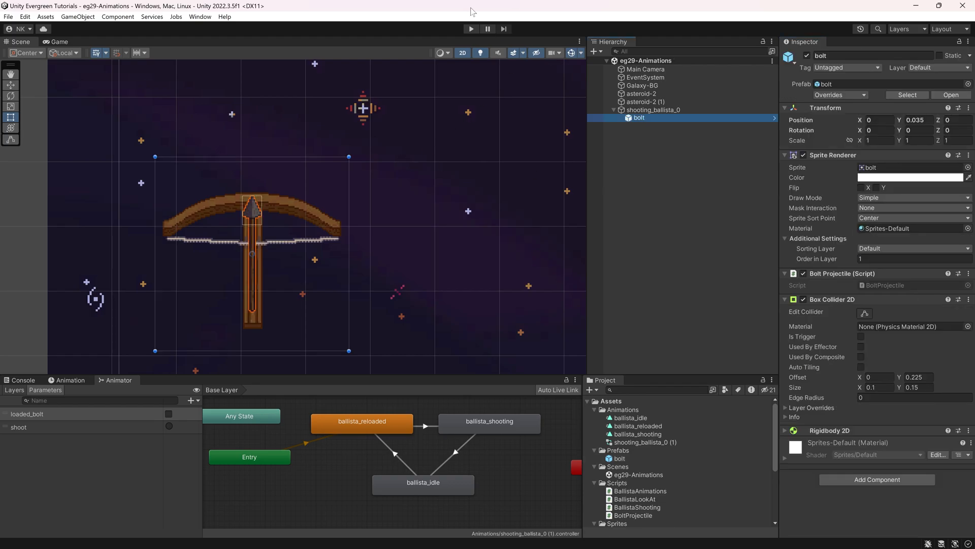
Step: Run the game twice, firing a bolt each time to check its placement and the shooting animation, and stop playback
{"action": "left_click", "coordinate": [472, 29]}
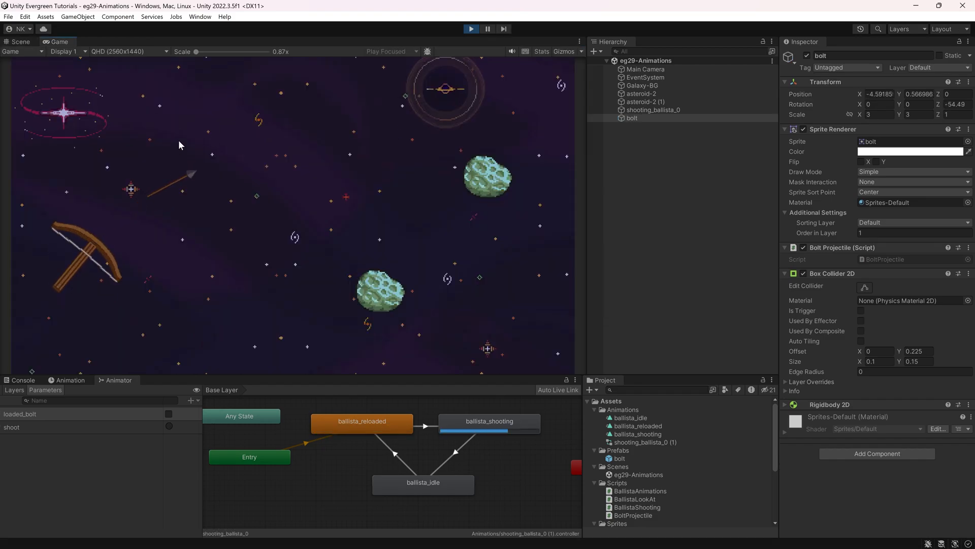
{"action": "key", "text": "ctrl+p"}
{"action": "key", "text": "ctrl+p"}
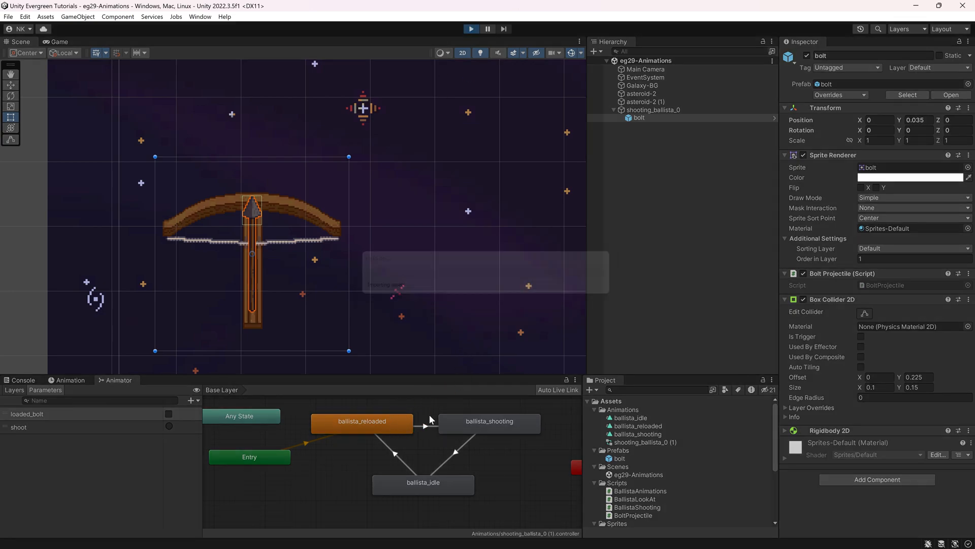
{"action": "left_click", "coordinate": [190, 175]}
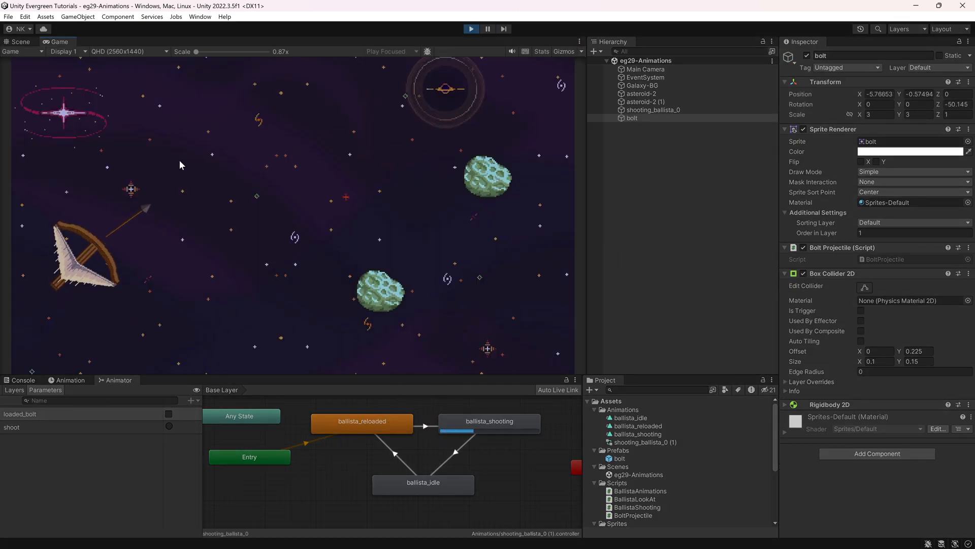
{"action": "left_click", "coordinate": [471, 29]}
Step: Delete the first keyframe, at 0:00, from the ballista_shooting animation of shooting_ballista_0
{"action": "left_click", "coordinate": [470, 419]}
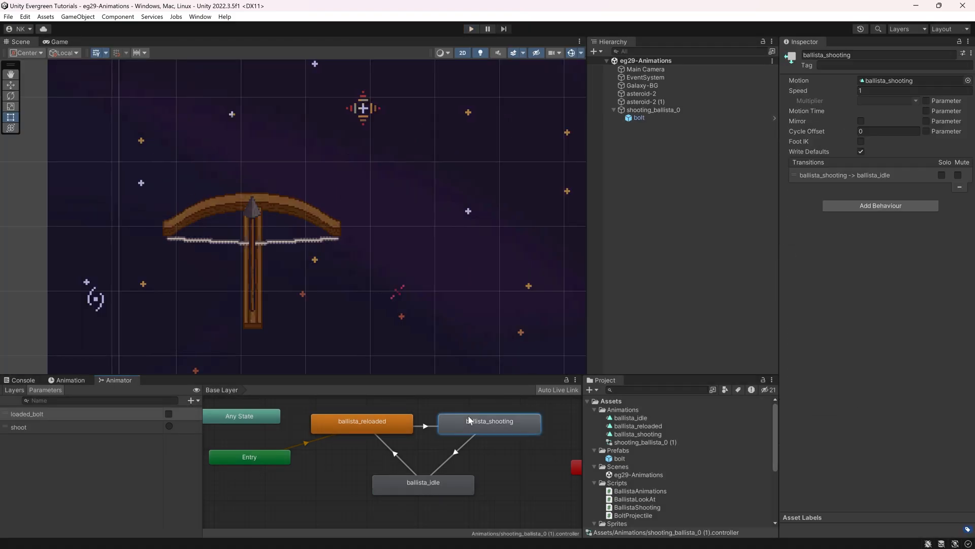
{"action": "left_click", "coordinate": [73, 380]}
{"action": "left_click", "coordinate": [653, 109]}
{"action": "left_click_drag", "start_coordinate": [202, 394], "coordinate": [172, 409]}
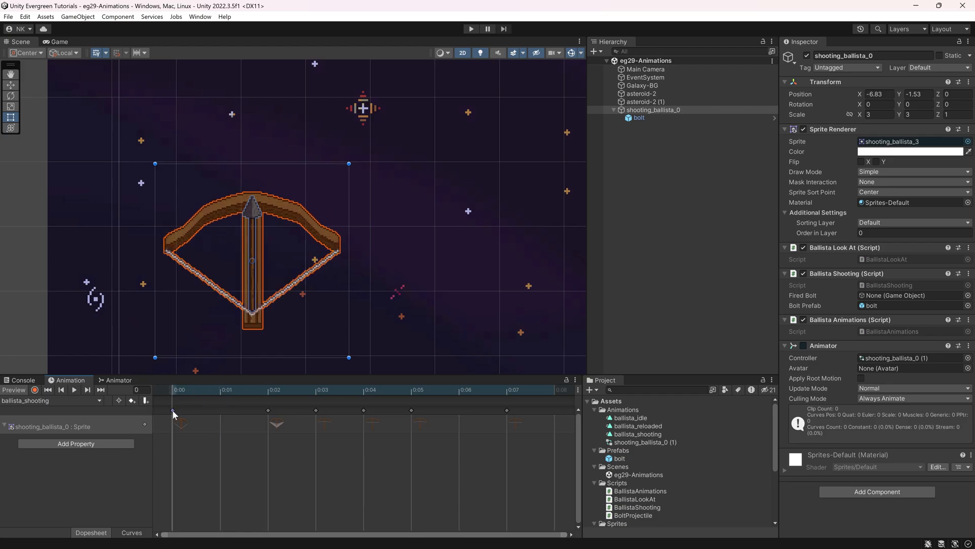
{"action": "key", "text": "Delete"}
Step: Shift the next four ballista_shooting keyframes two frames earlier to start at 0:00, and move the final keyframe earlier too
{"action": "left_click_drag", "start_coordinate": [264, 467], "coordinate": [511, 409]}
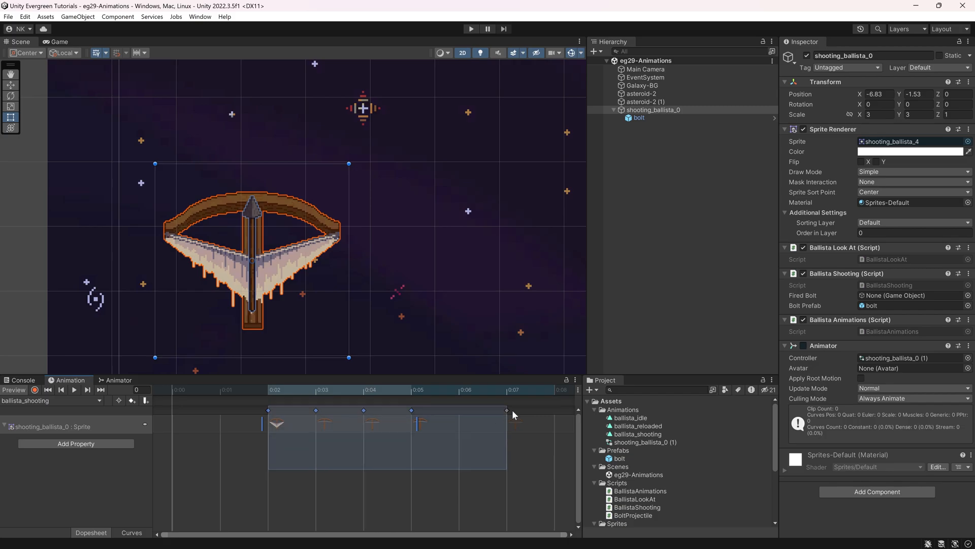
{"action": "left_click_drag", "start_coordinate": [268, 469], "coordinate": [461, 414]}
{"action": "left_click_drag", "start_coordinate": [283, 426], "coordinate": [187, 424]}
{"action": "left_click_drag", "start_coordinate": [514, 424], "coordinate": [444, 428]}
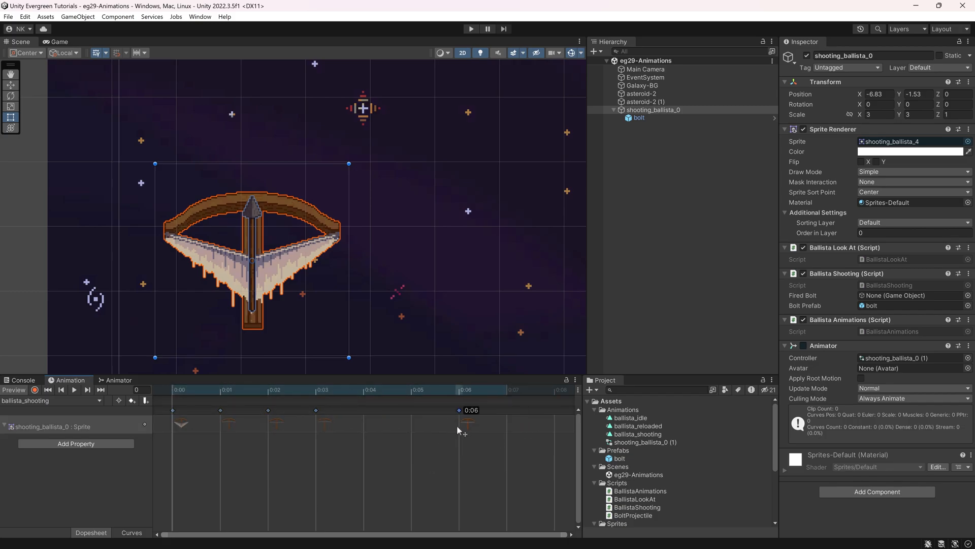
Step: Run the game with the Animator graph shown, fire bolts to test the shortened shooting animation, and stop playback
{"action": "left_click", "coordinate": [72, 389]}
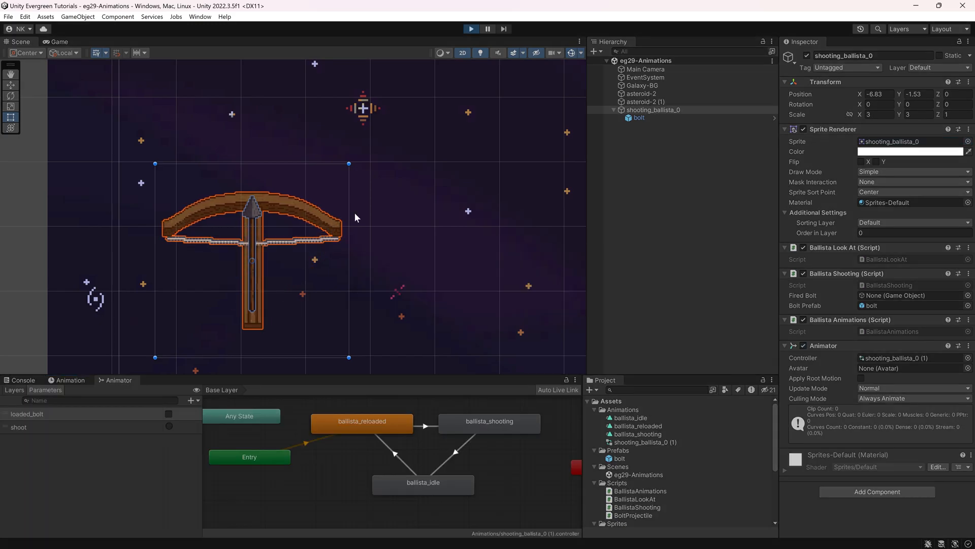
{"action": "left_click", "coordinate": [173, 140]}
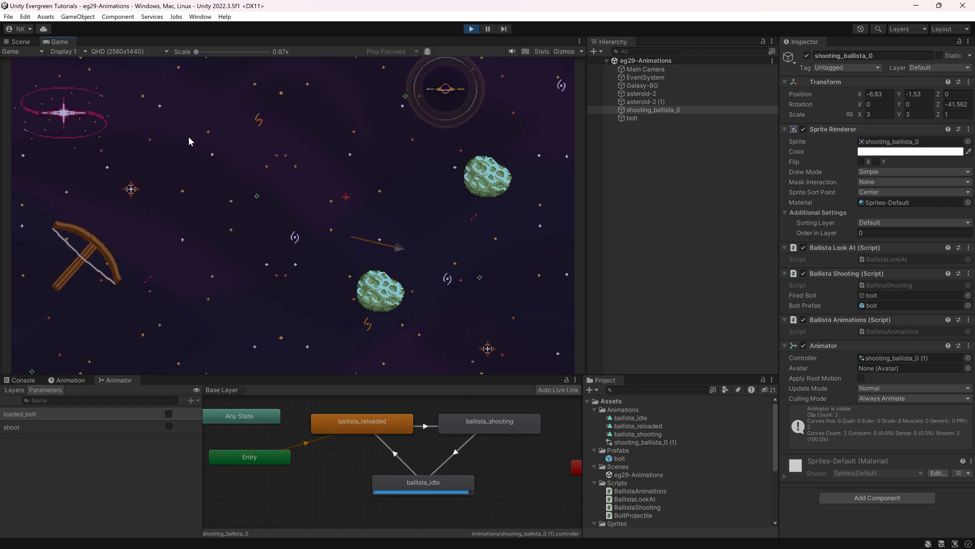
{"action": "left_click", "coordinate": [169, 139]}
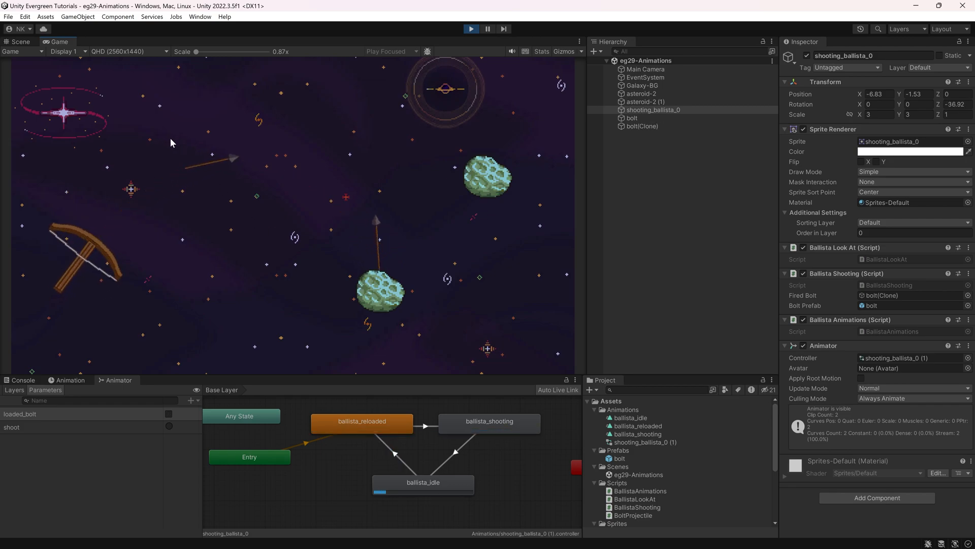
{"action": "left_click", "coordinate": [472, 30]}
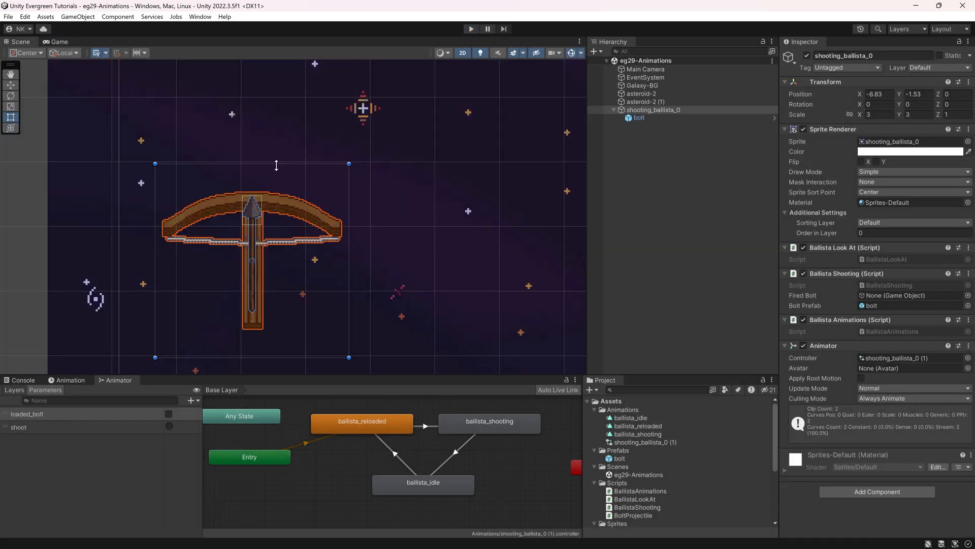
Step: Select the ballista_reloaded state, run the game and fire a bolt to watch the reload, and stop playback
{"action": "left_click", "coordinate": [338, 427]}
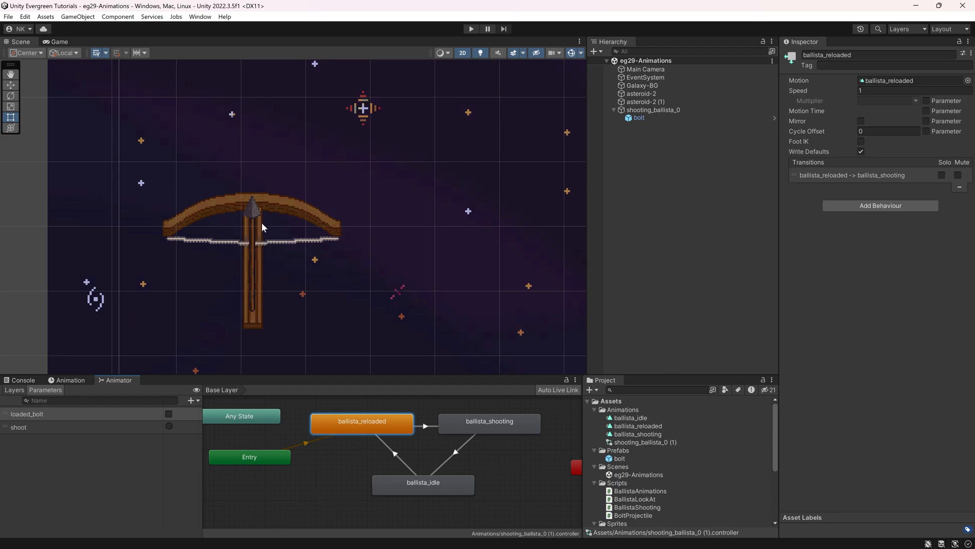
{"action": "left_click", "coordinate": [472, 29]}
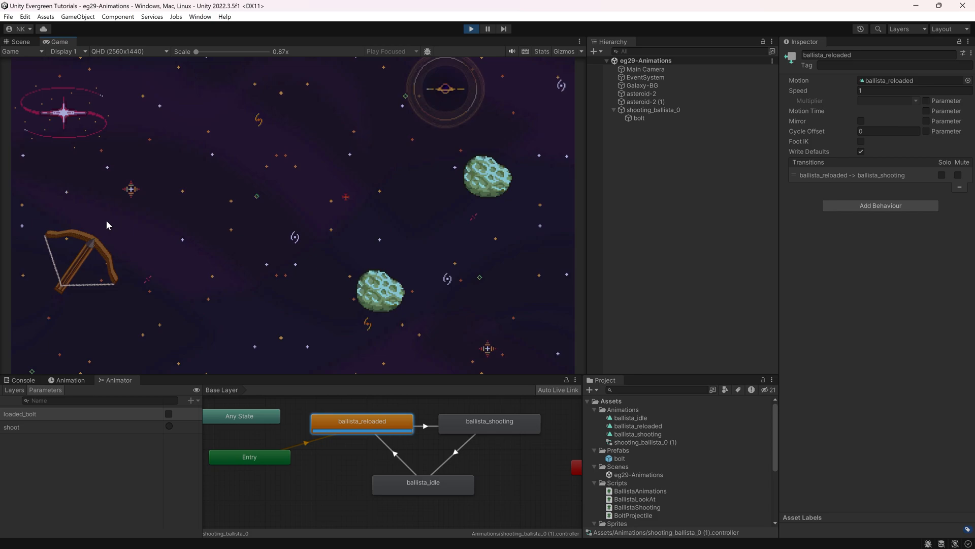
{"action": "left_click", "coordinate": [152, 190]}
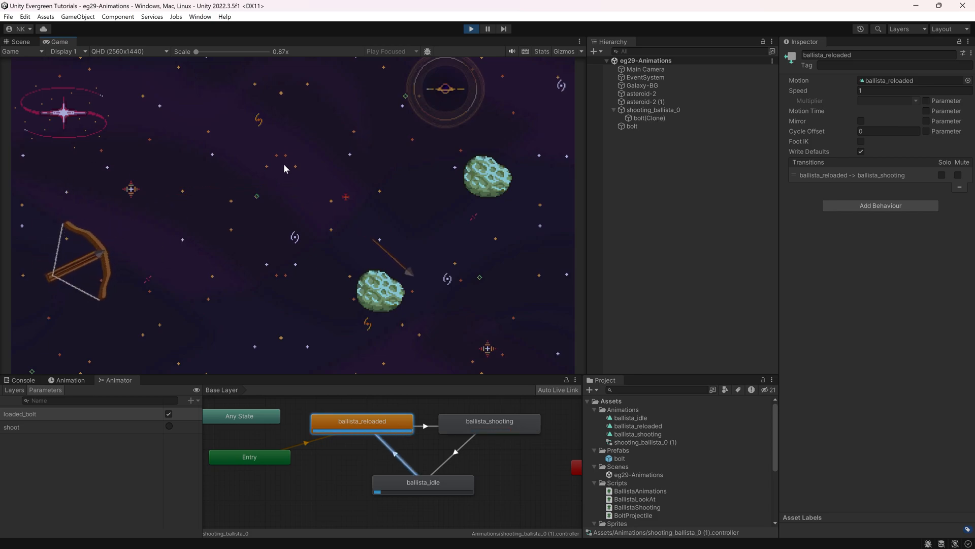
{"action": "key", "text": "ctrl+p"}
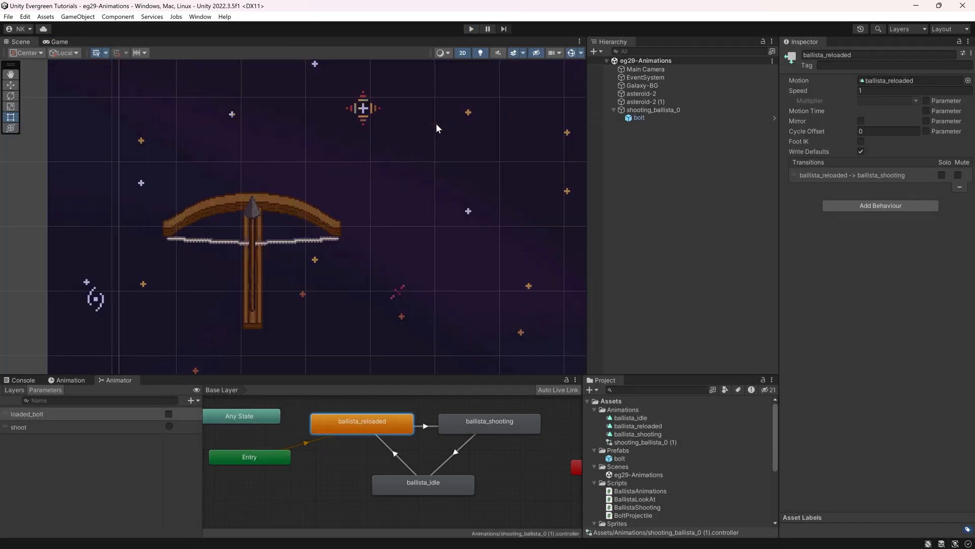
Step: Review the conditions of the transitions between ballista_reloaded, ballista_shooting and ballista_idle, and clear the selection
{"action": "left_click", "coordinate": [422, 426]}
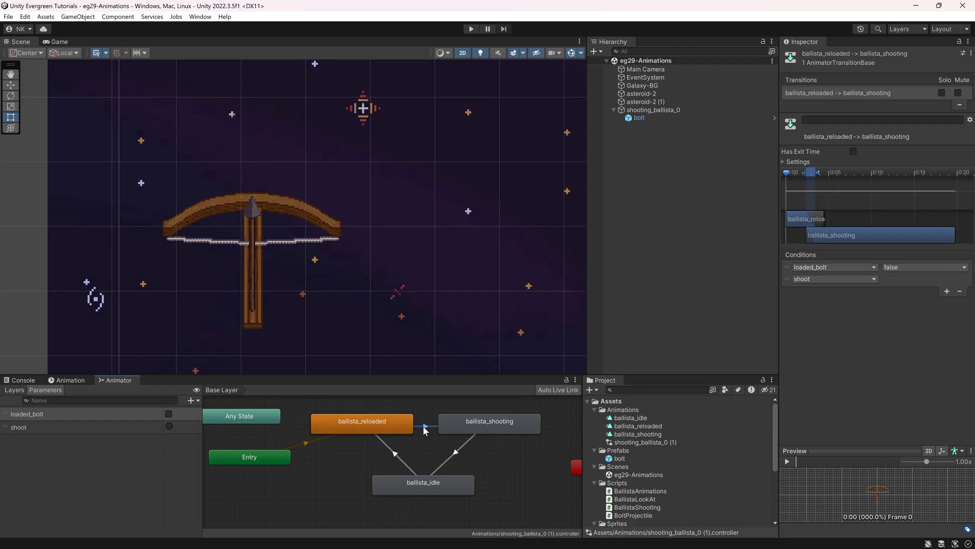
{"action": "left_click", "coordinate": [456, 451]}
{"action": "left_click", "coordinate": [399, 457]}
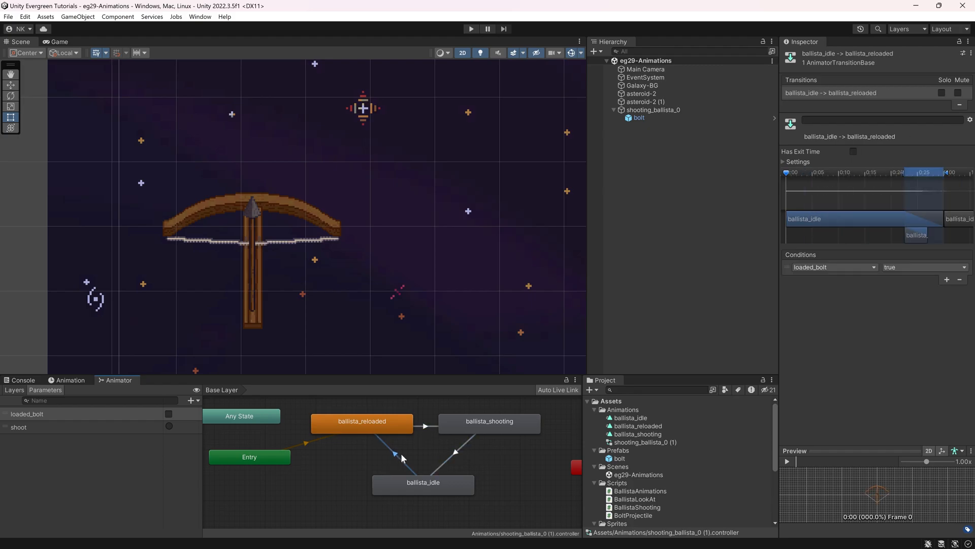
{"action": "left_click", "coordinate": [364, 456]}
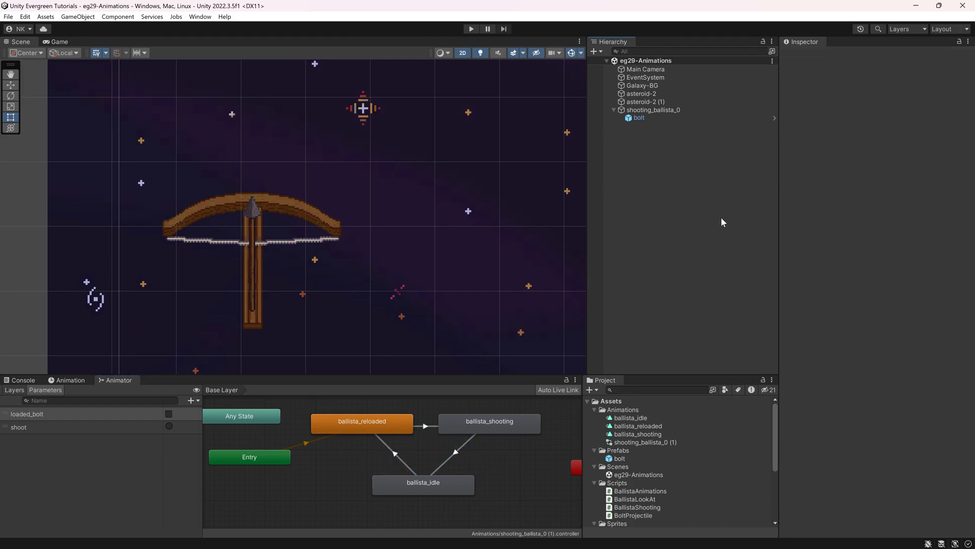